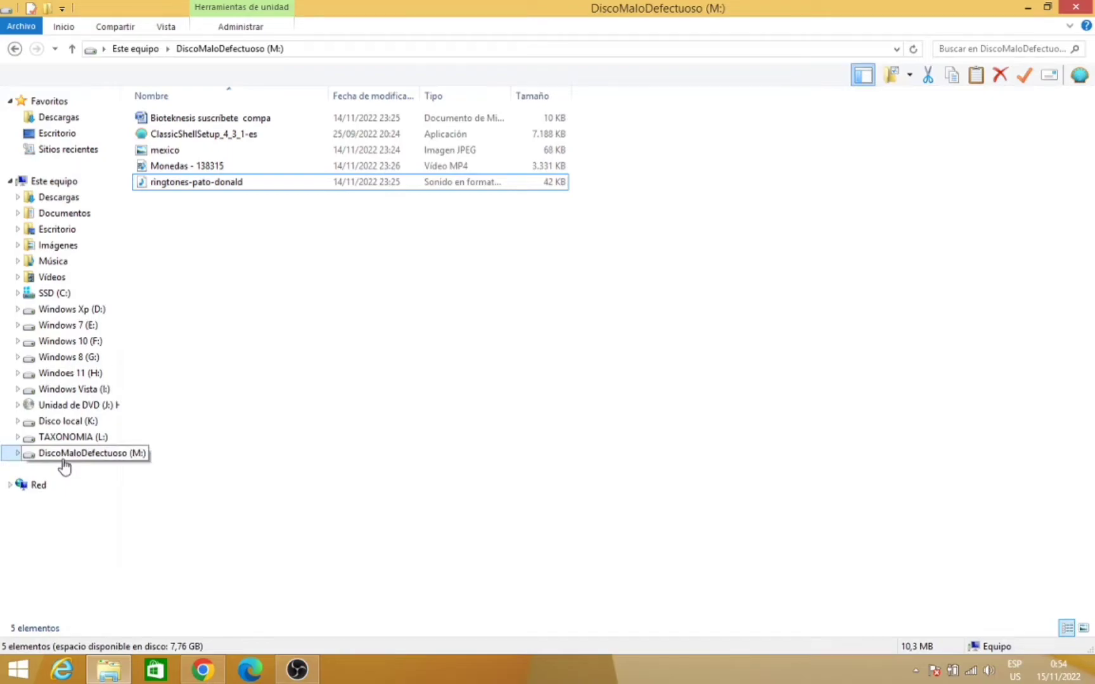
# Delete all the files on the DiscoMaloDefectuoso (M:) drive.
pyautogui.click(525, 293)
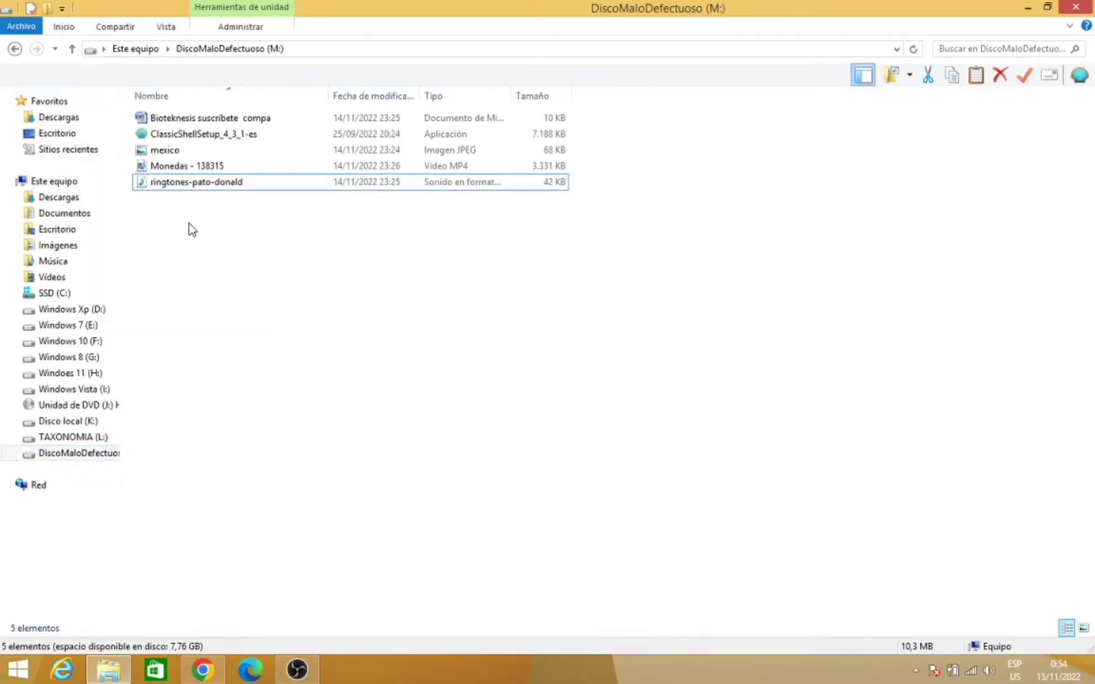
pyautogui.moveTo(189, 224); pyautogui.dragTo(168, 118)
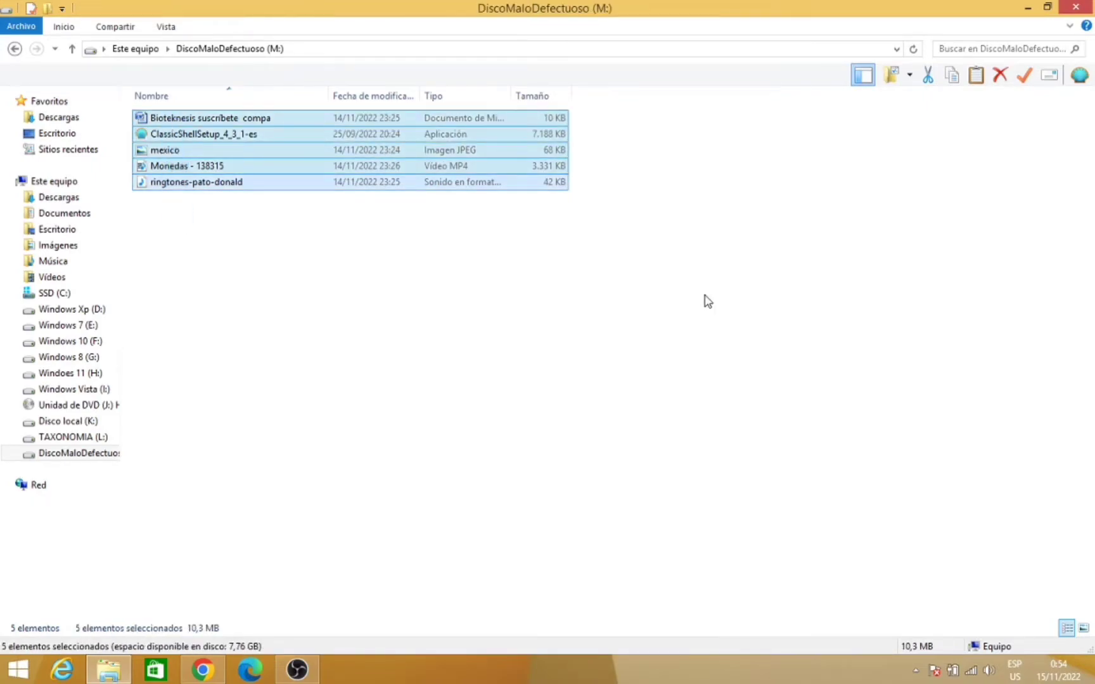
pyautogui.press('Delete')
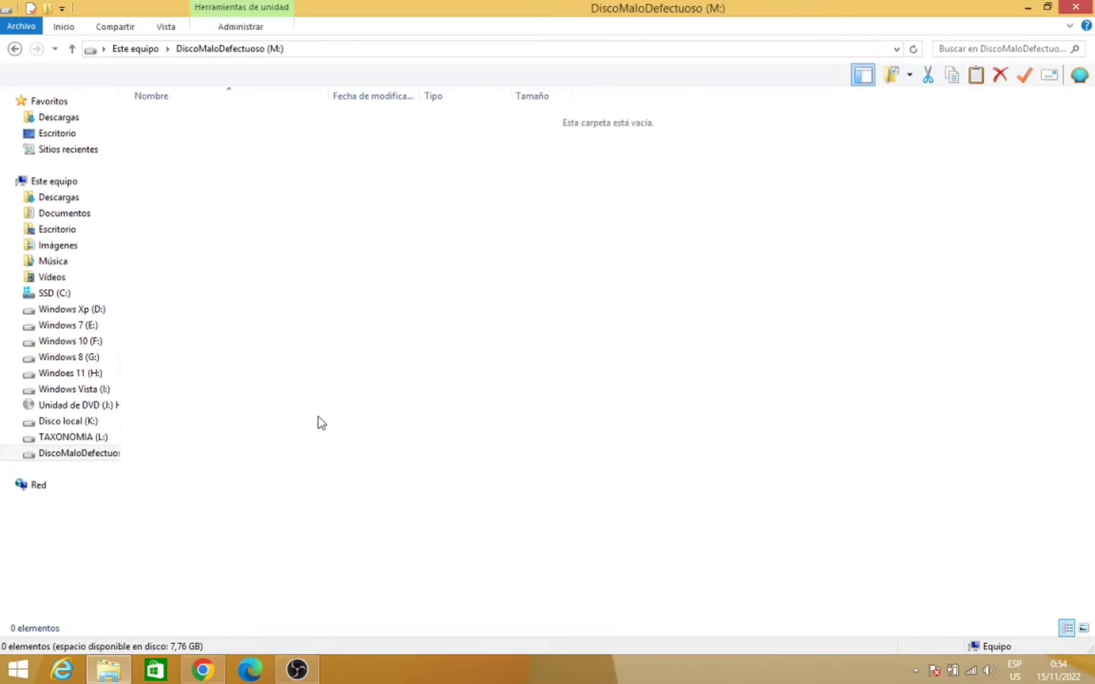
# Permanently delete everything in the Recycle Bin, and reopen the DiscoMaloDefectuoso (M:) drive to check its contents.
pyautogui.click(1071, 9)
pyautogui.doubleClick(57, 36)
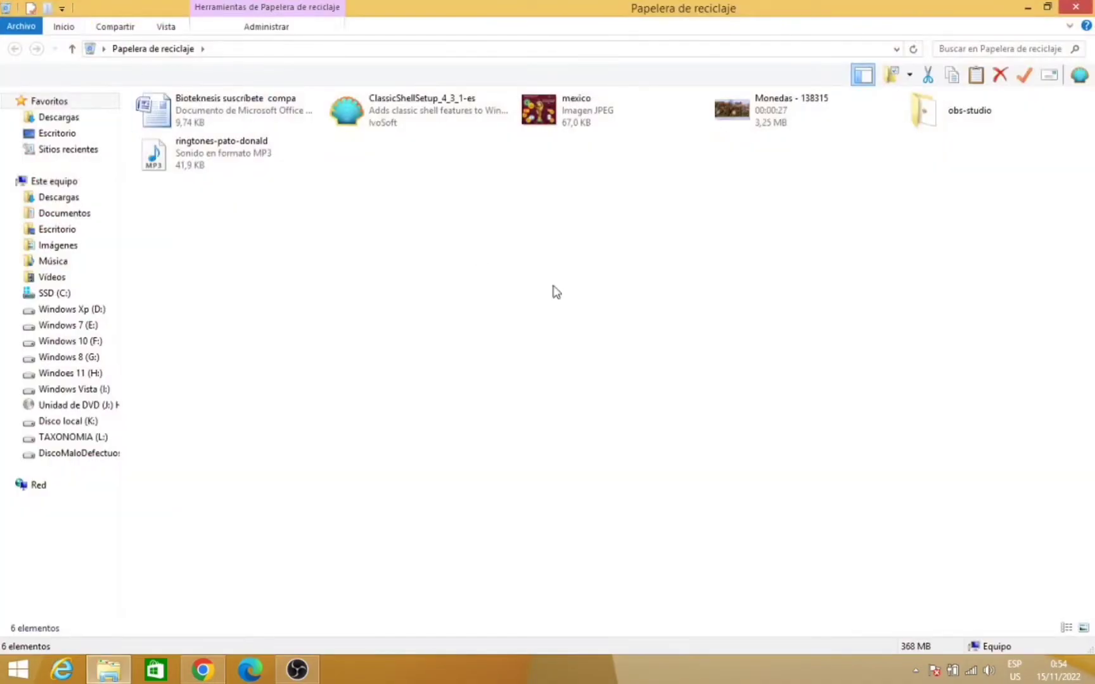
pyautogui.moveTo(948, 192); pyautogui.dragTo(271, 140)
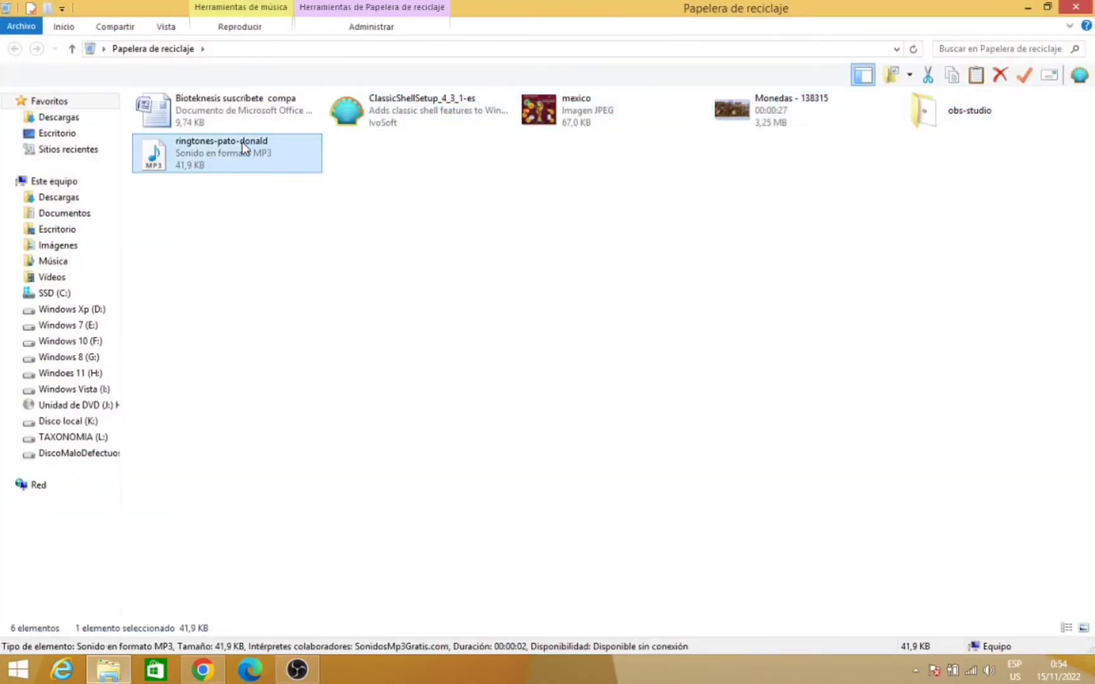
pyautogui.moveTo(949, 250); pyautogui.dragTo(287, 114)
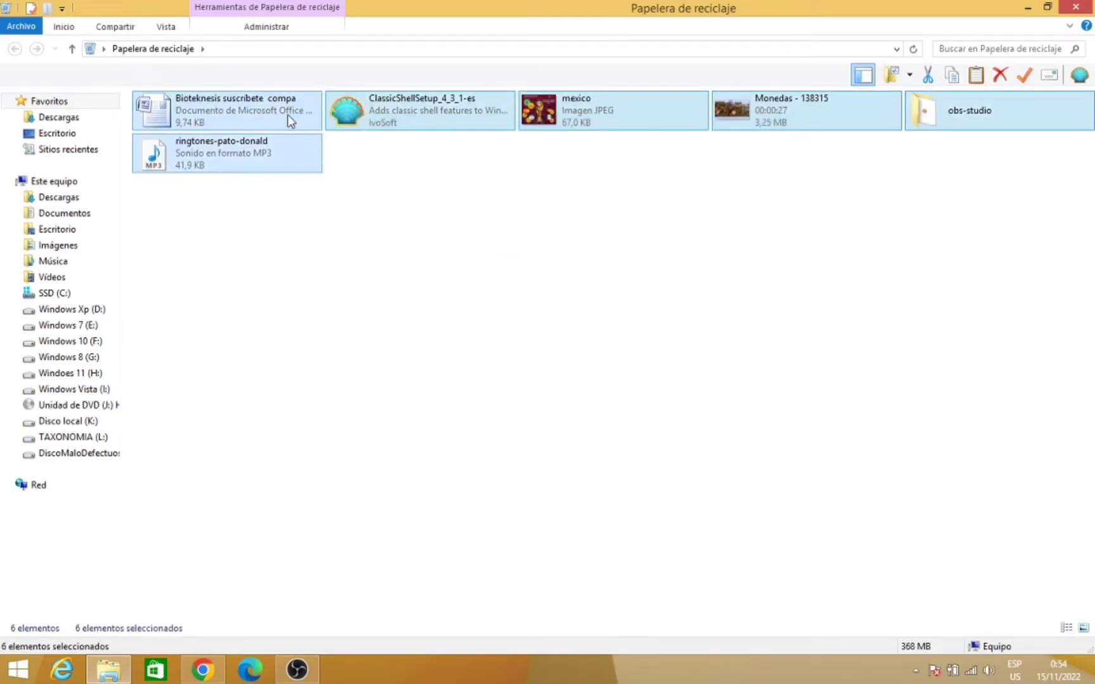
pyautogui.press('Delete')
pyautogui.click(636, 352)
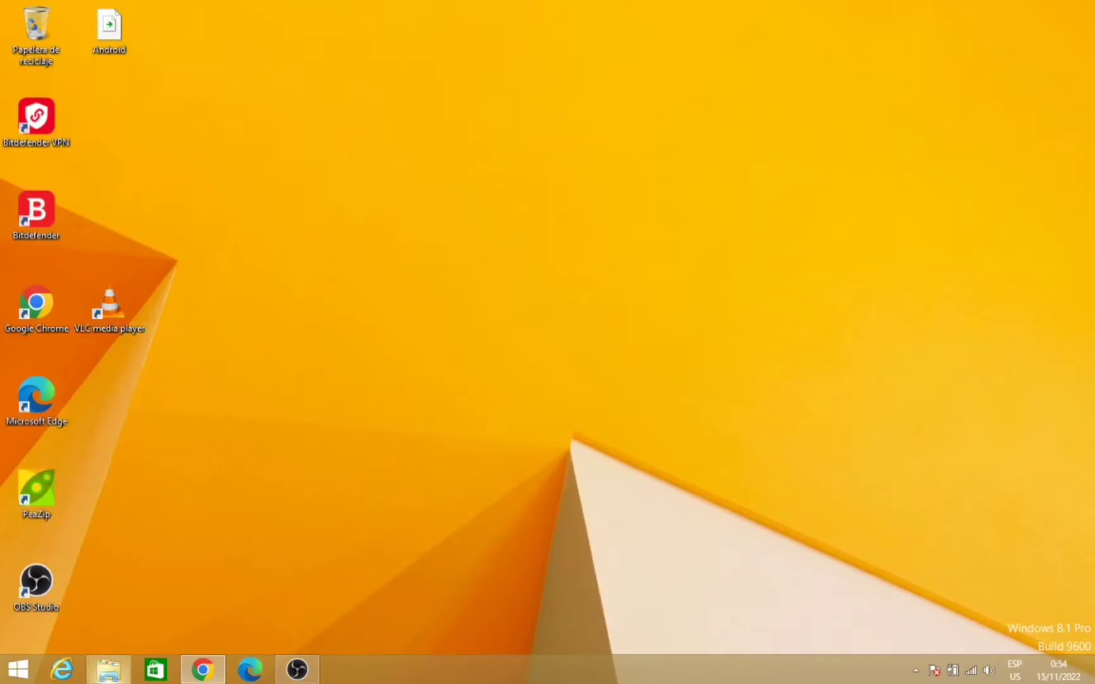
pyautogui.click(109, 670)
pyautogui.doubleClick(296, 315)
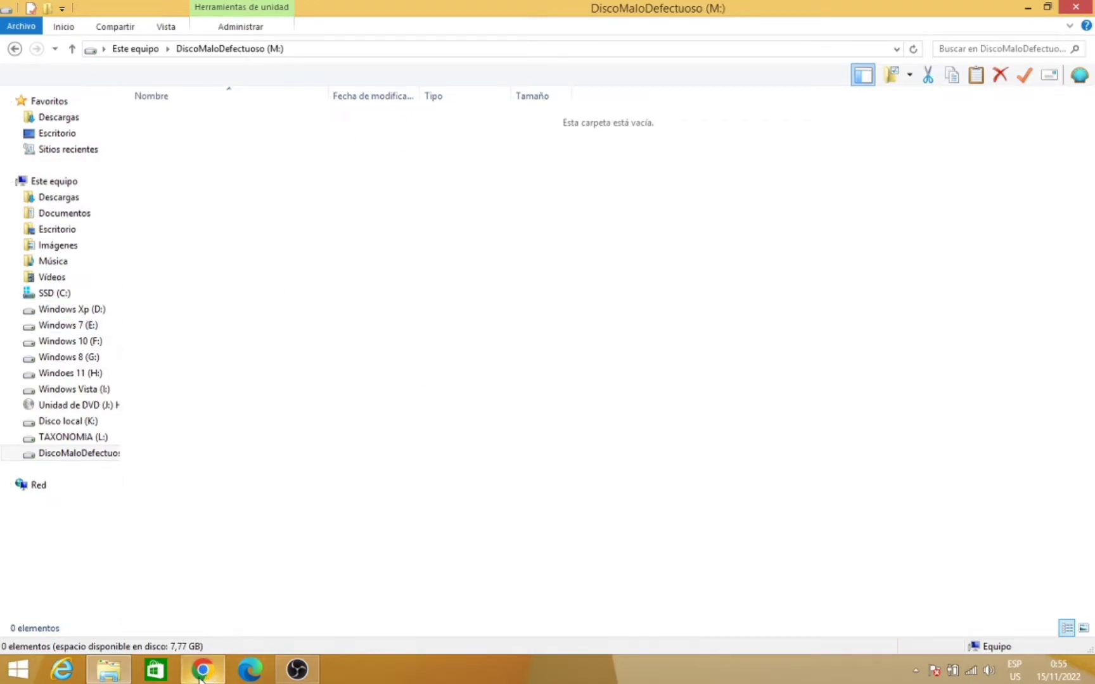
# Switch to Chrome, search for testdisk in a new tab, and open CGSecurity's TestDisk Download page.
pyautogui.click(201, 573)
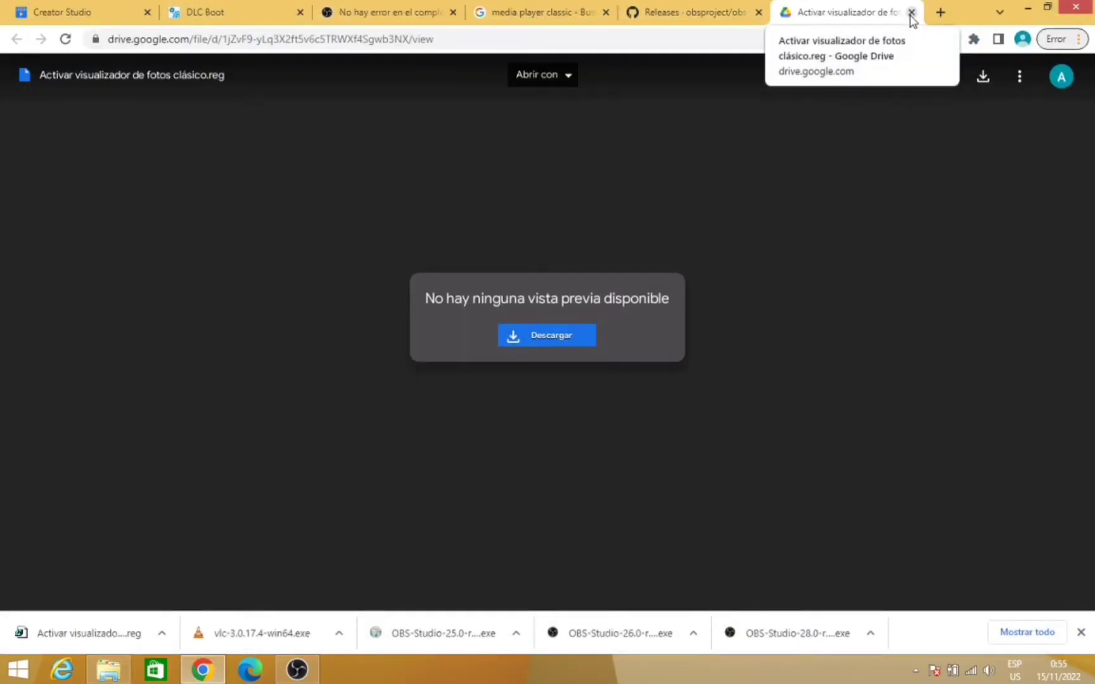
pyautogui.click(941, 13)
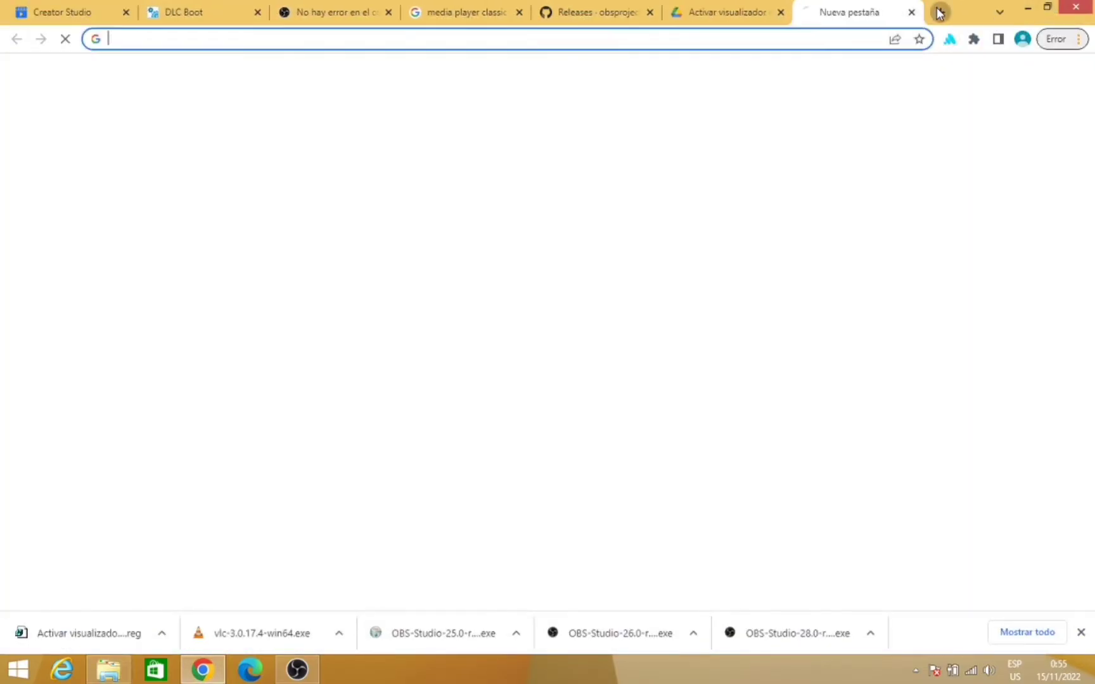
pyautogui.write('testdisk')
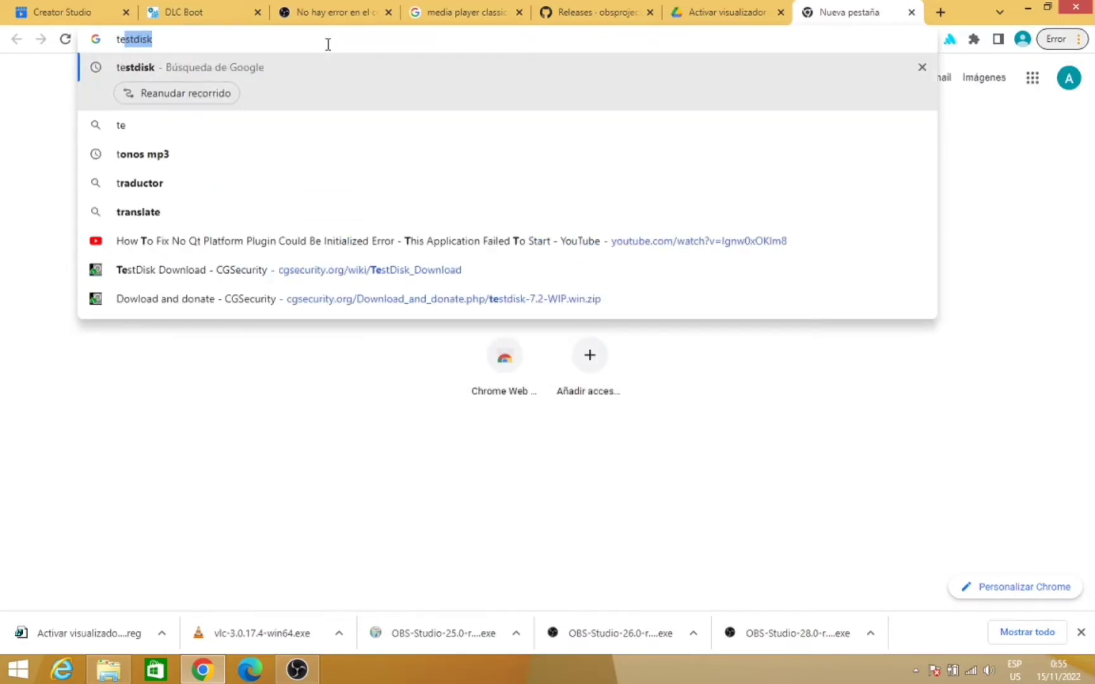
pyautogui.press('Return')
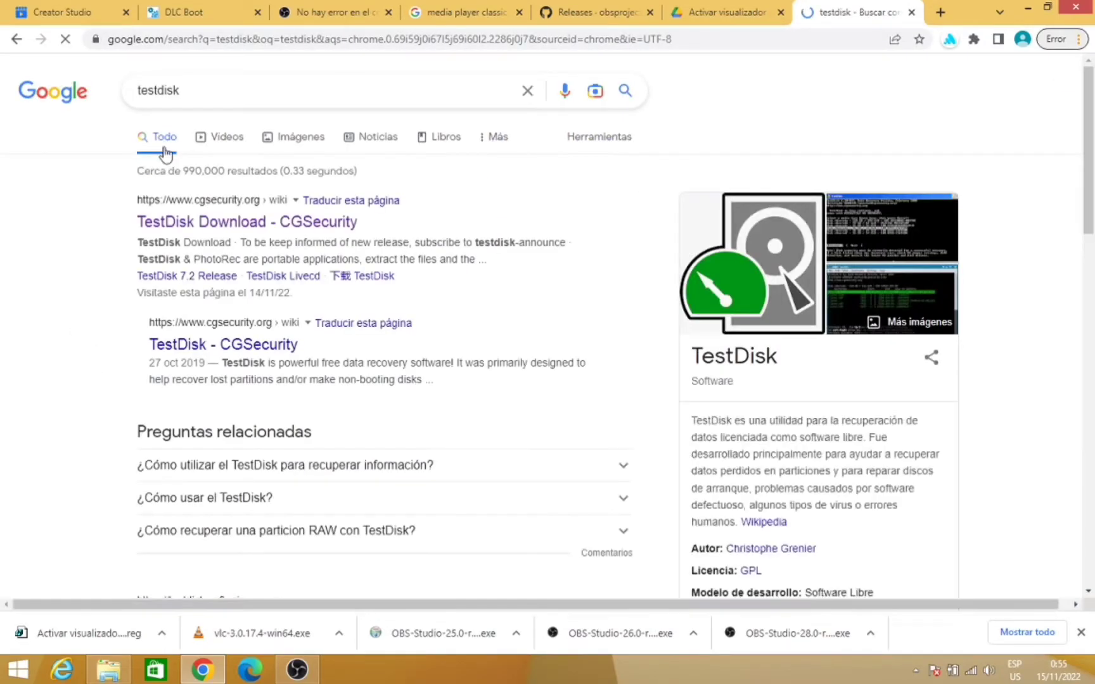
pyautogui.click(279, 236)
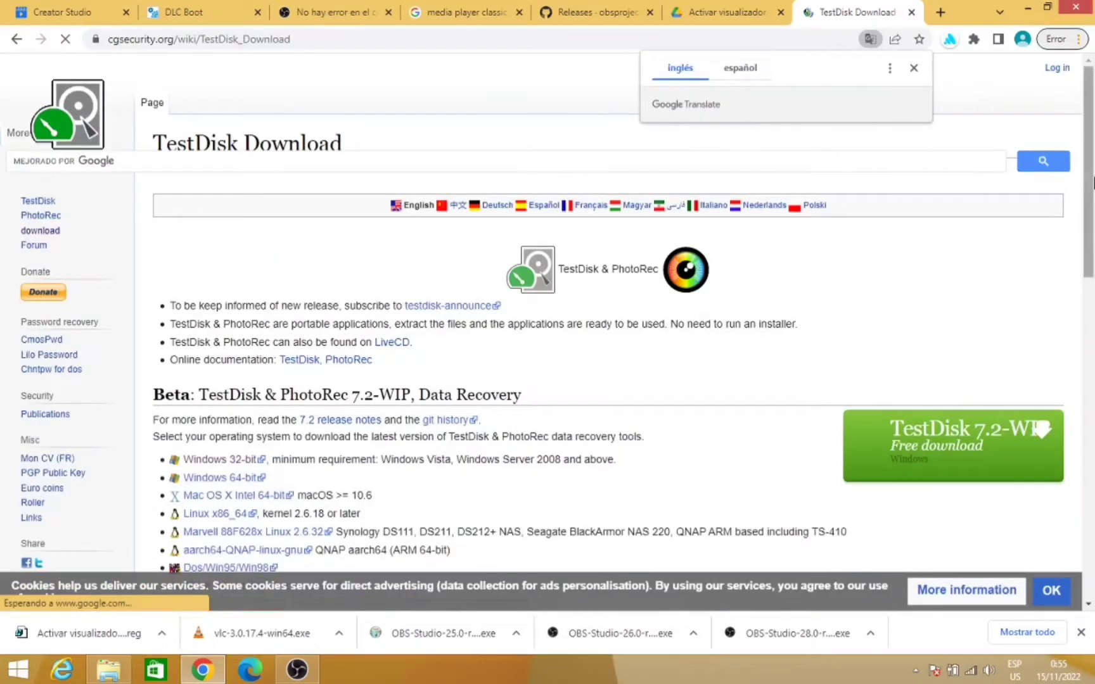
# Download TestDisk 7.2-WIP for Windows from the page, dismissing the advertisement.
pyautogui.scroll(-2, 941, 296)
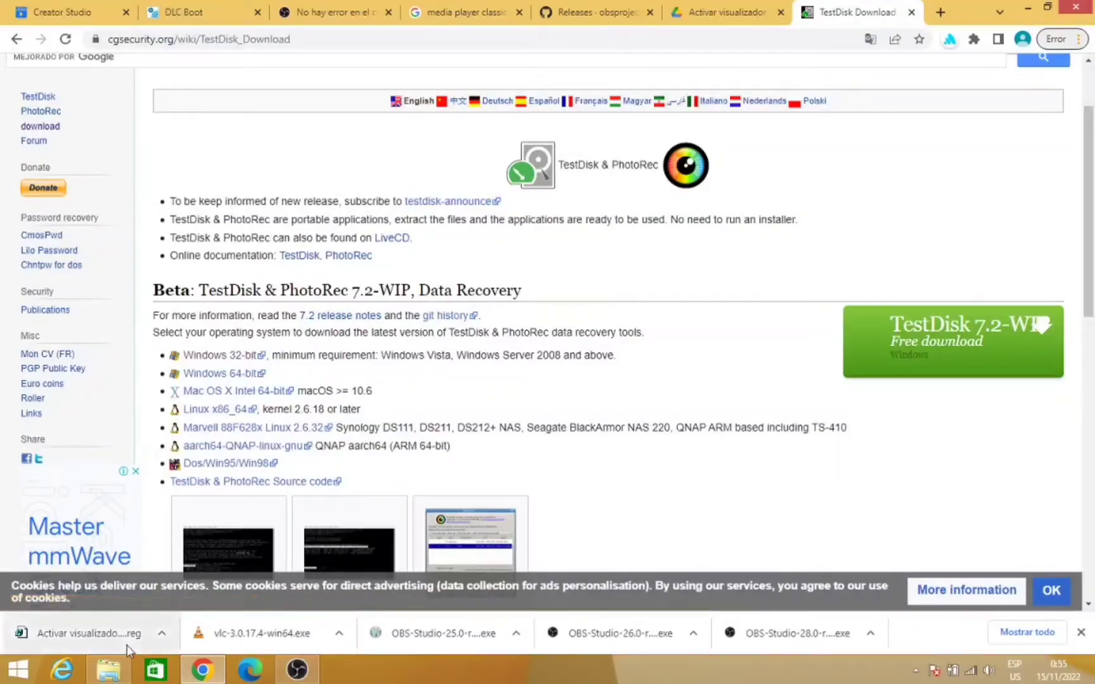
pyautogui.click(925, 371)
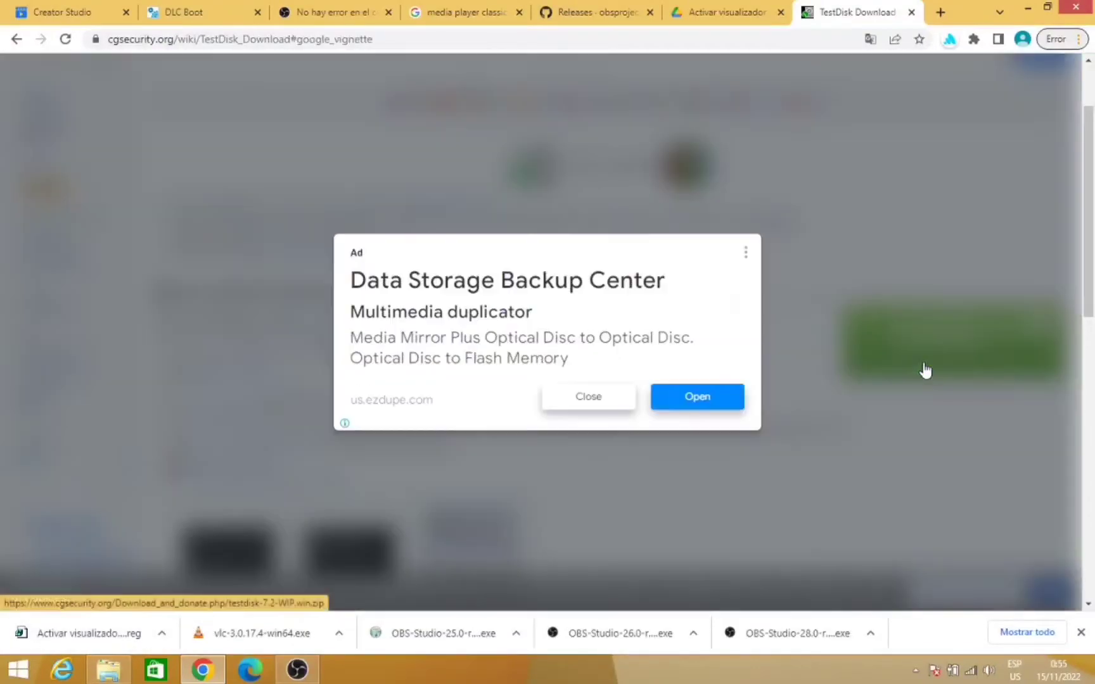
pyautogui.click(563, 405)
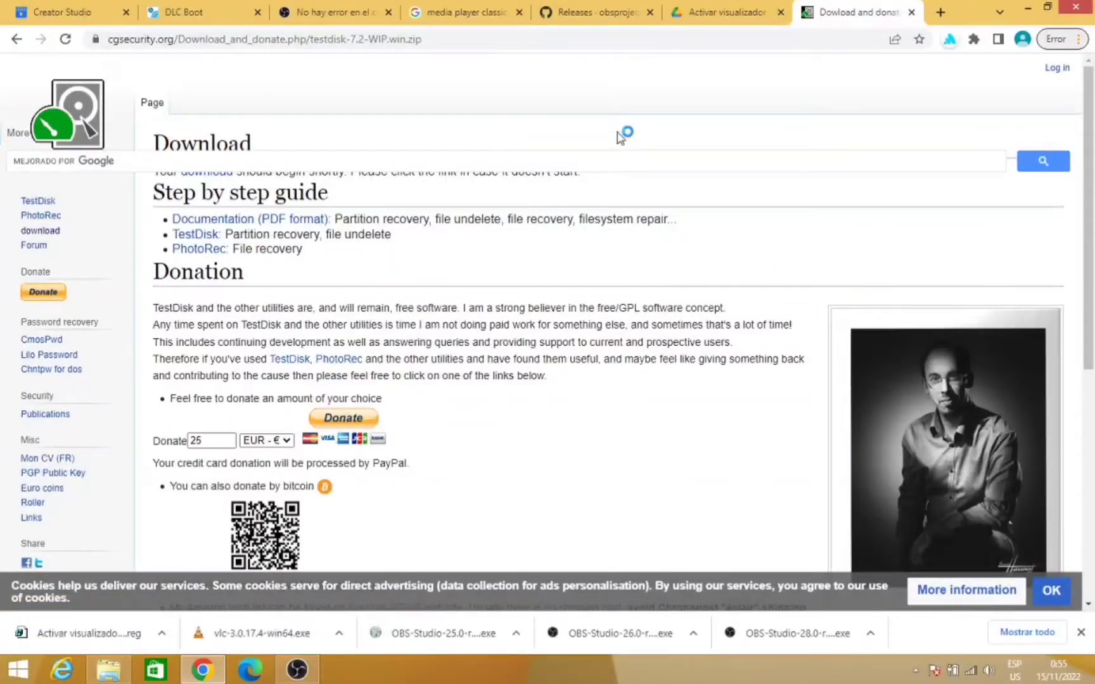
# Extract the downloaded testdisk-7.2-WIP archive to the Desktop with PeaZip and close the archive window.
pyautogui.click(366, 179)
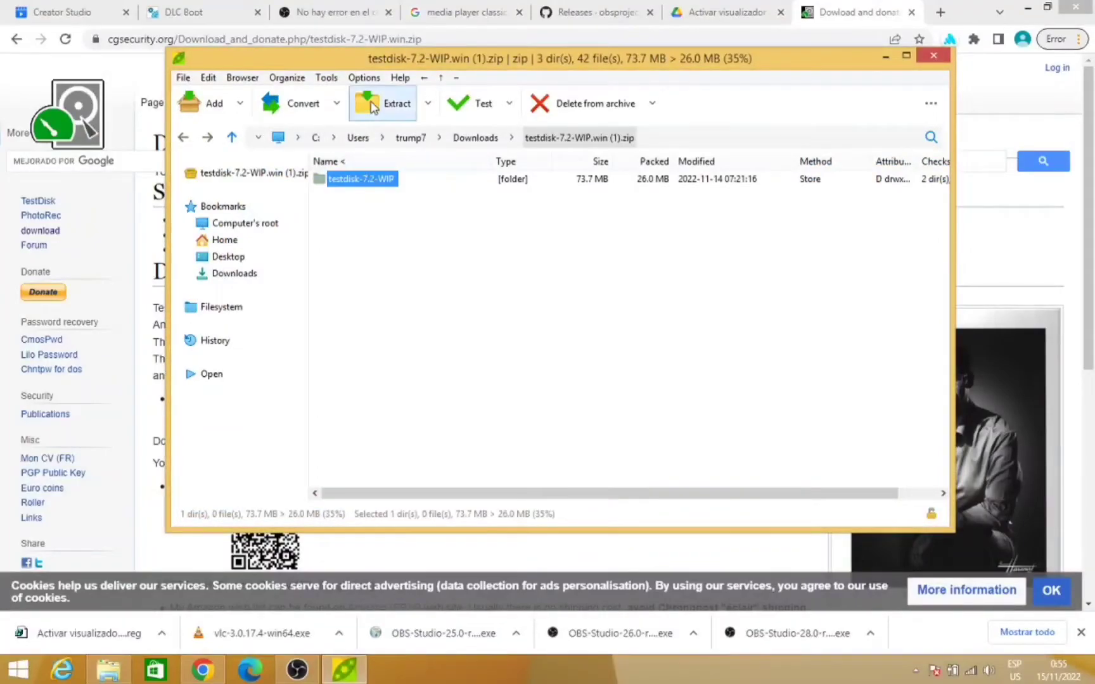
pyautogui.click(382, 104)
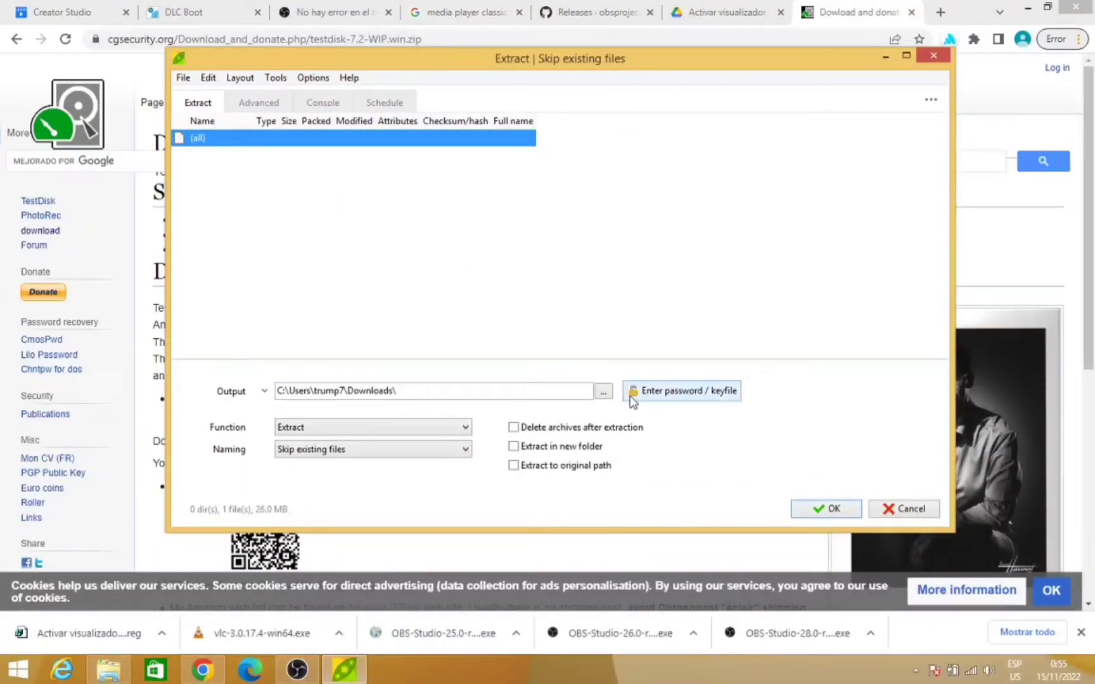
pyautogui.click(603, 393)
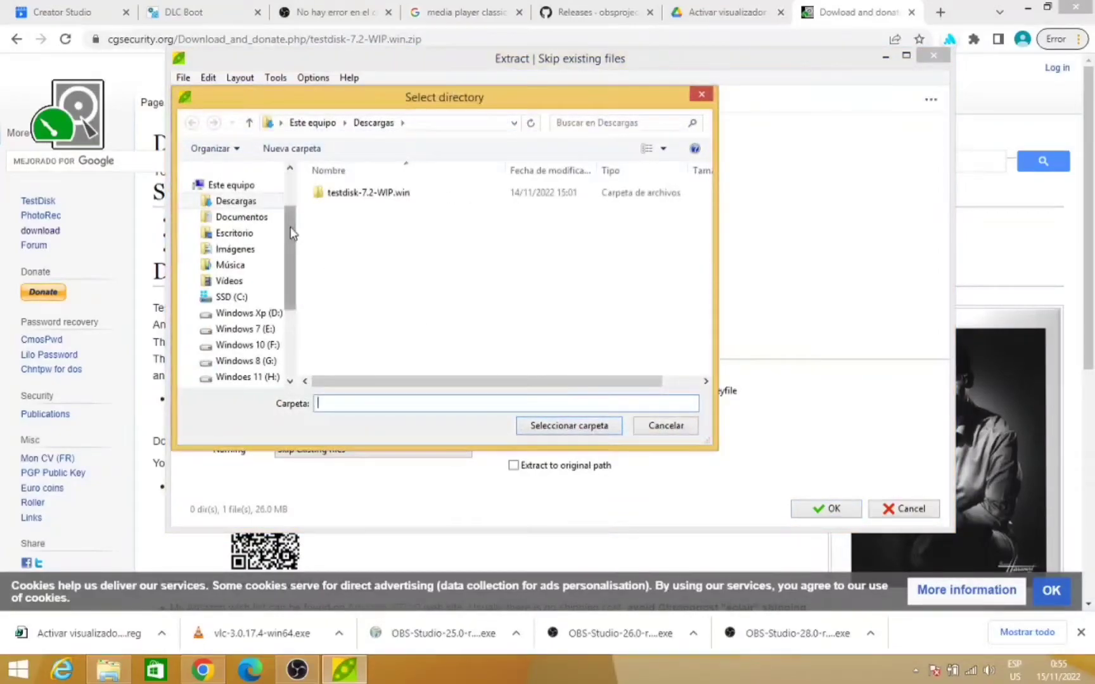
pyautogui.click(255, 238)
pyautogui.click(585, 431)
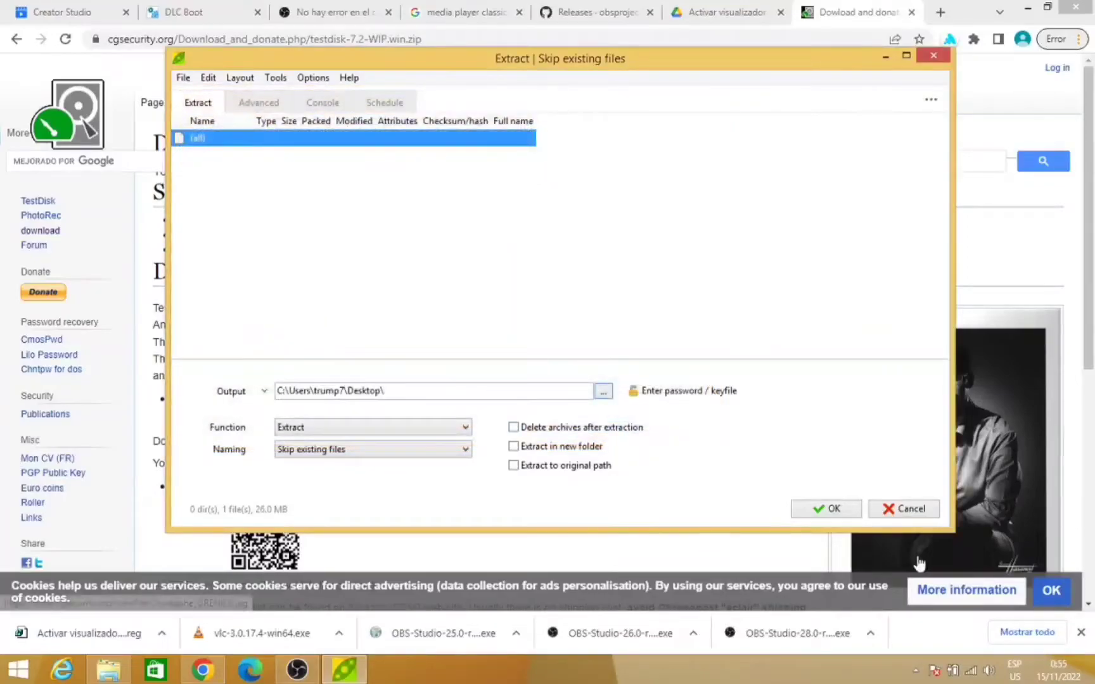
pyautogui.click(838, 514)
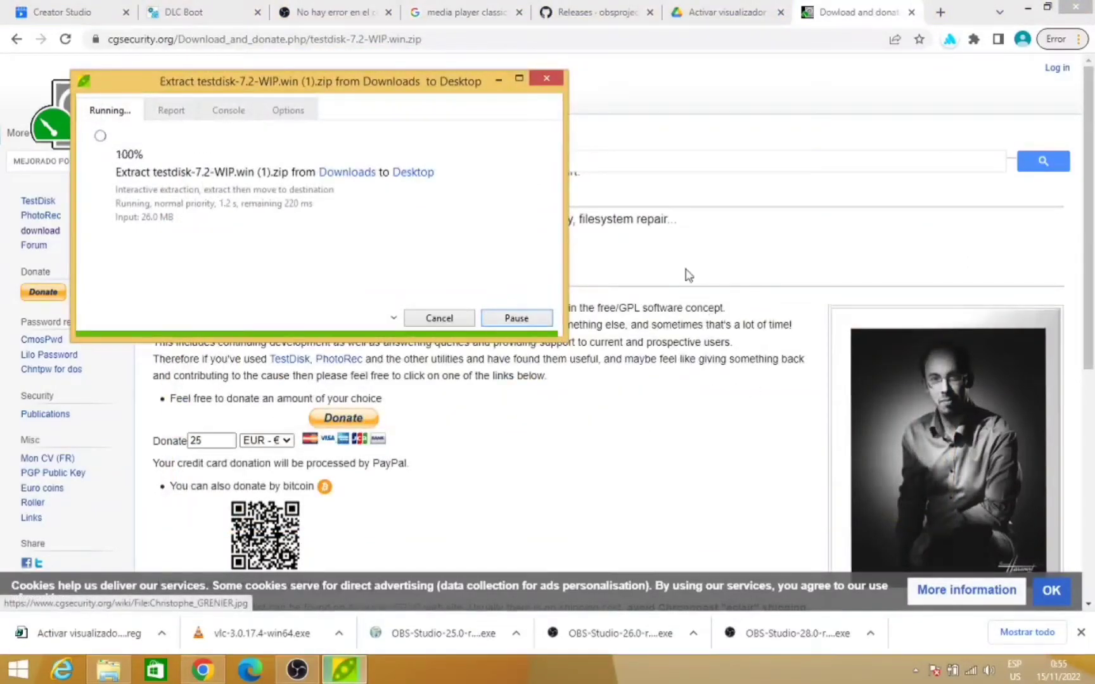
pyautogui.click(923, 60)
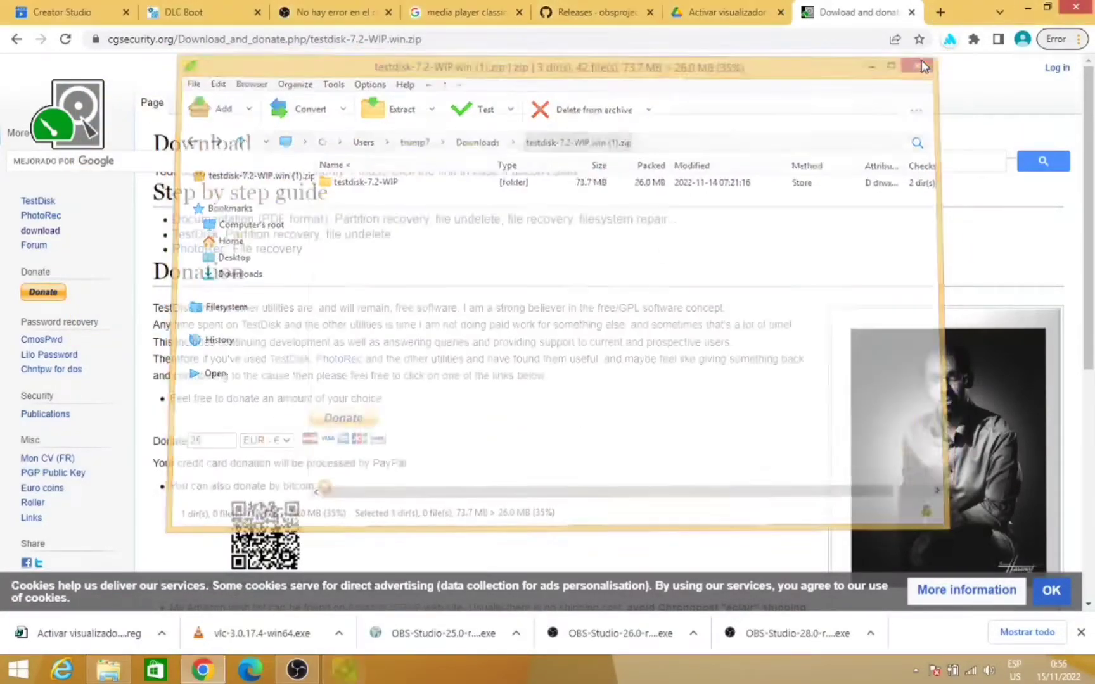
# Minimize the open windows and open the extracted testdisk-7.2-WIP folder on the desktop.
pyautogui.click(1027, 8)
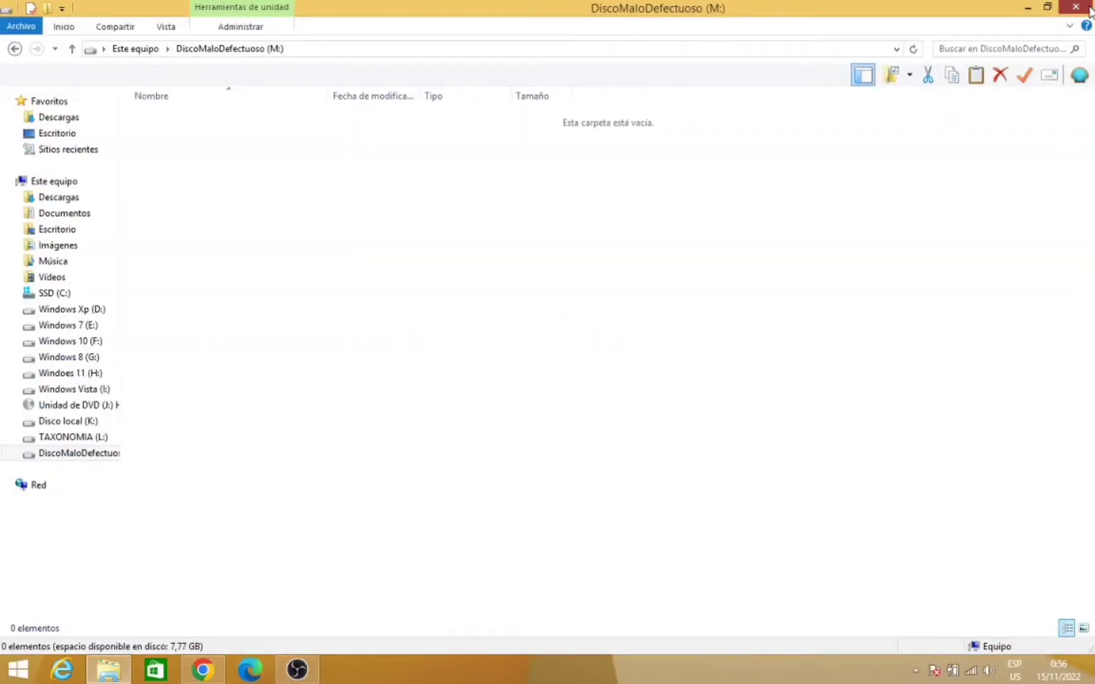
pyautogui.click(1021, 10)
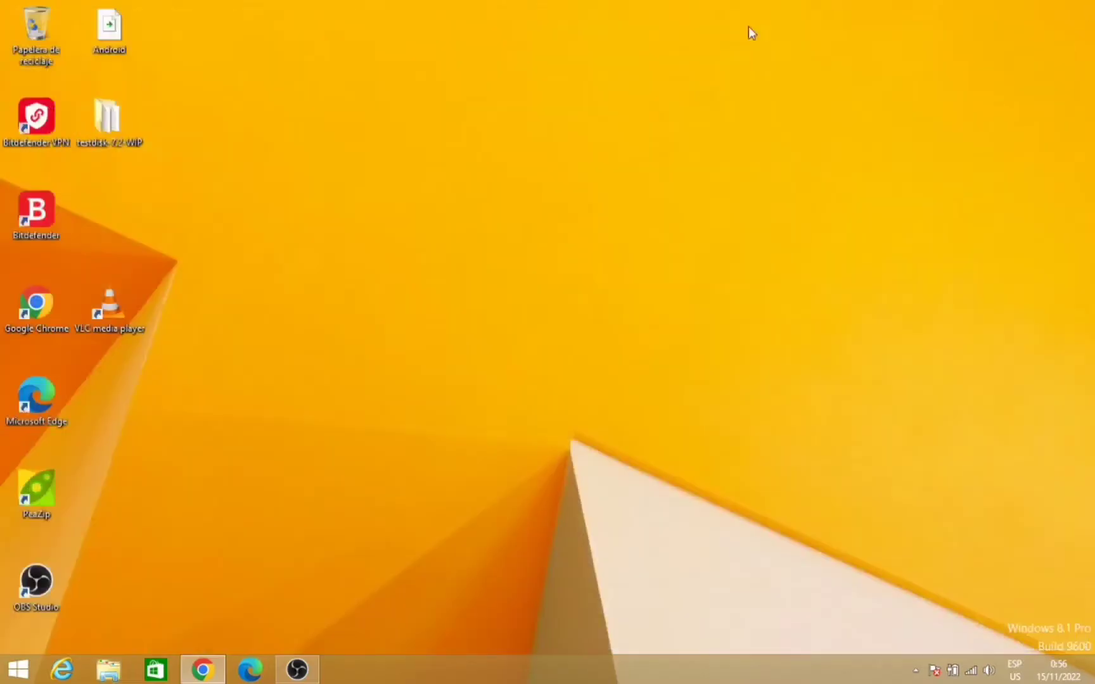
pyautogui.doubleClick(106, 128)
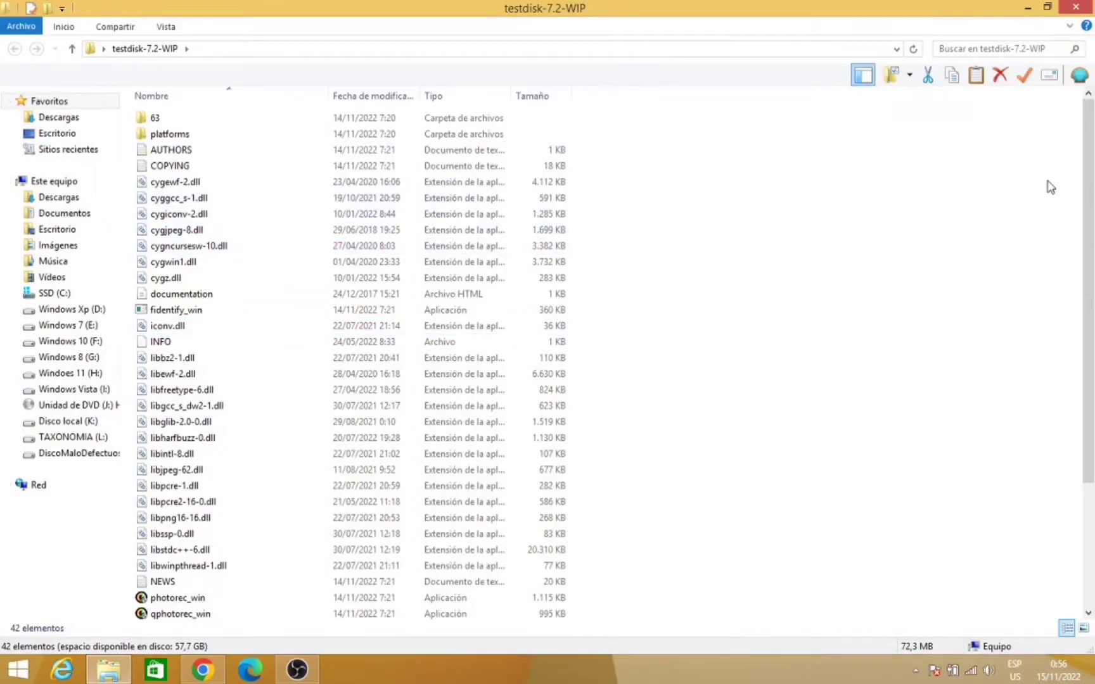
pyautogui.moveTo(1090, 247); pyautogui.dragTo(1093, 371)
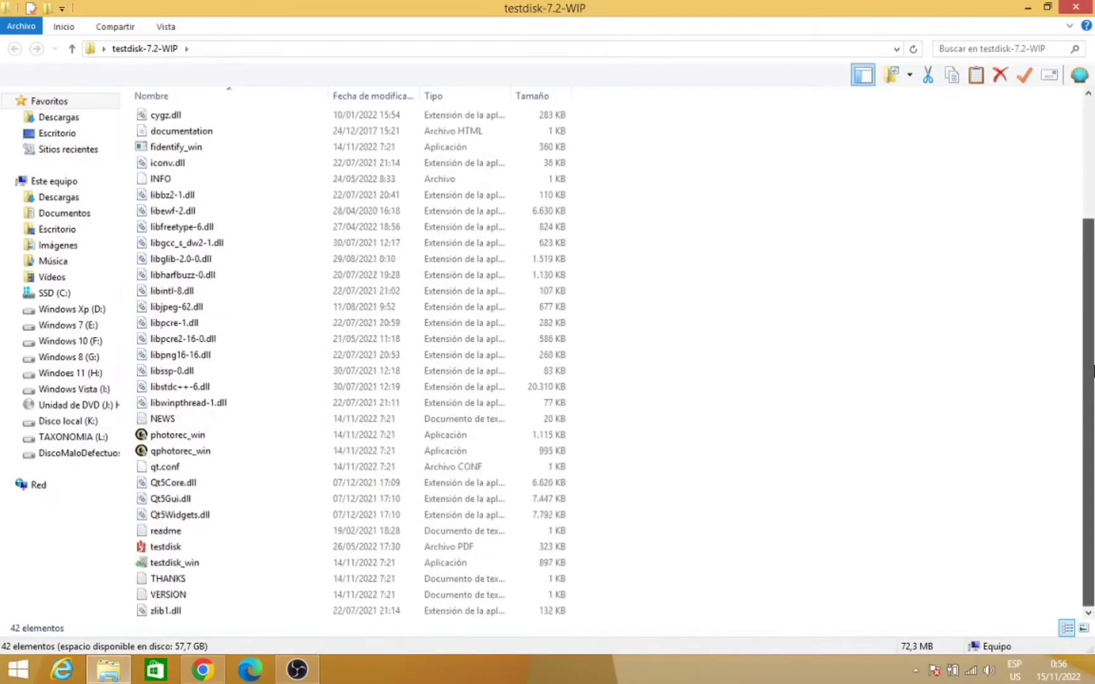
pyautogui.rightClick(197, 437)
pyautogui.rightClick(180, 439)
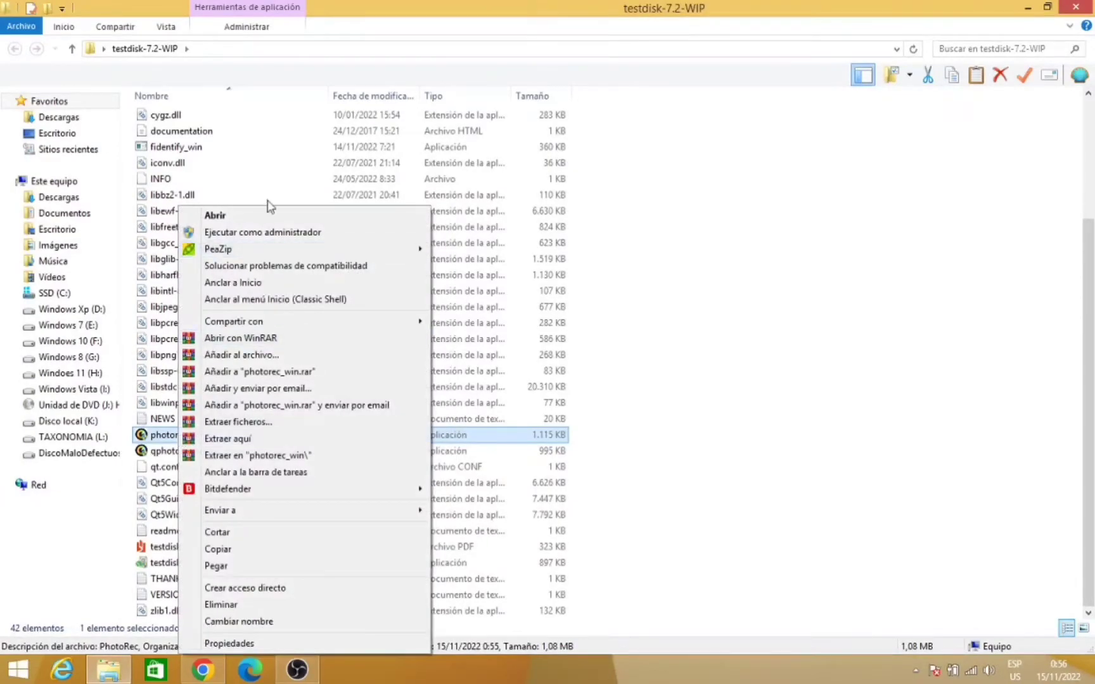
pyautogui.click(336, 232)
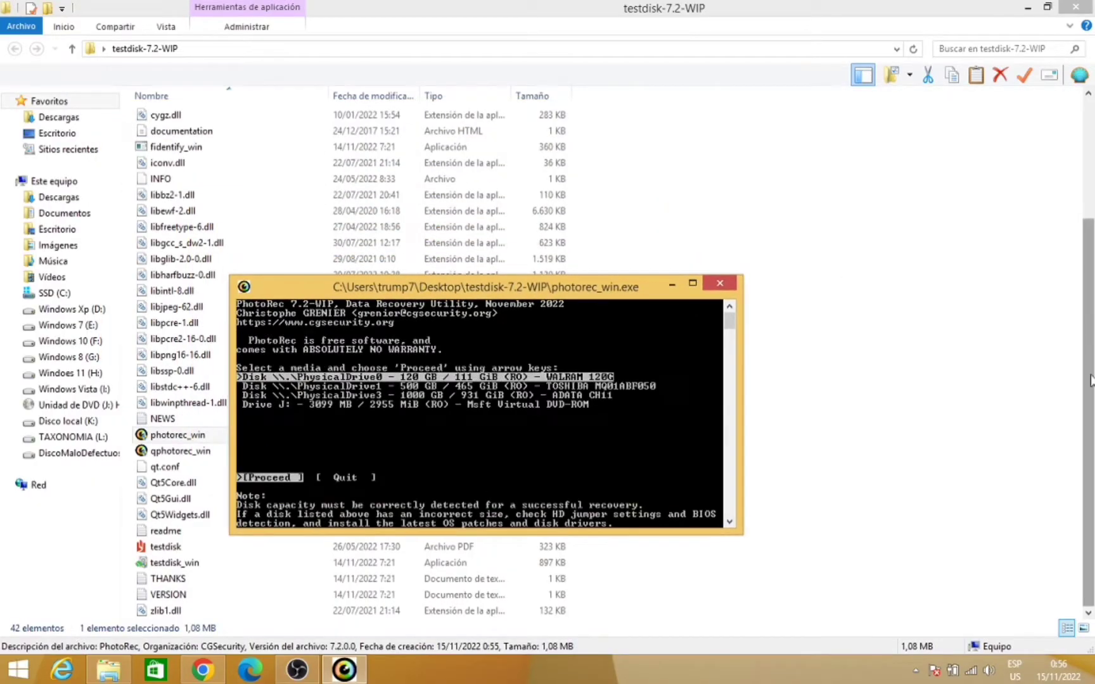
pyautogui.moveTo(1091, 428); pyautogui.dragTo(1091, 299)
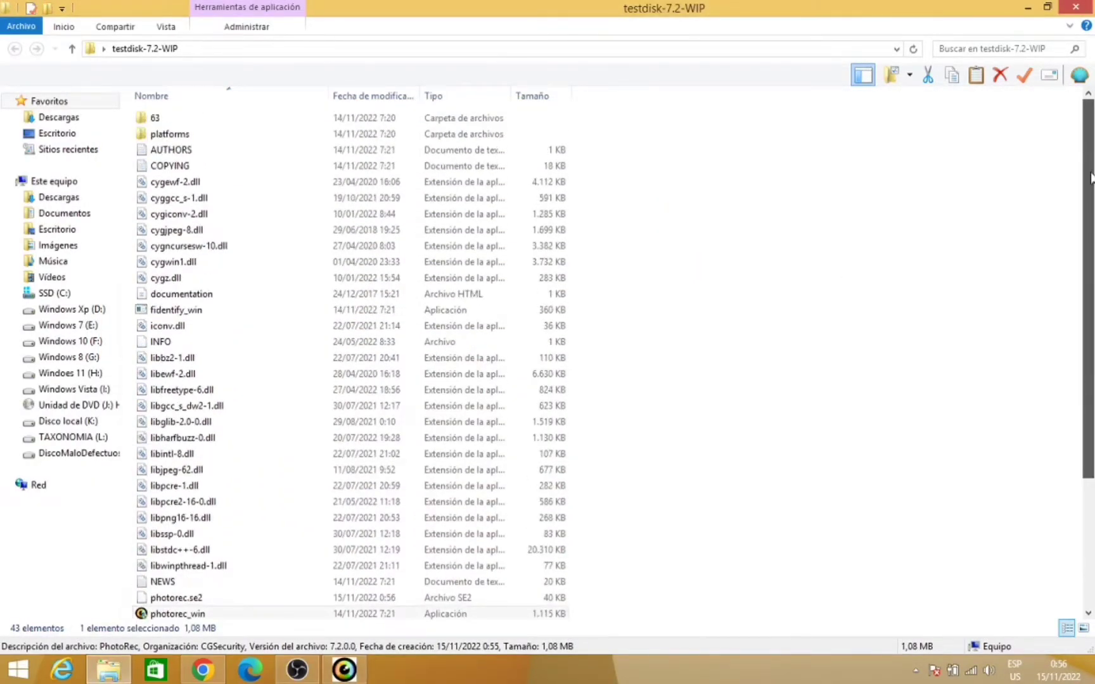
pyautogui.rightClick(642, 227)
pyautogui.press('Escape')
pyautogui.rightClick(658, 219)
pyautogui.press('Escape')
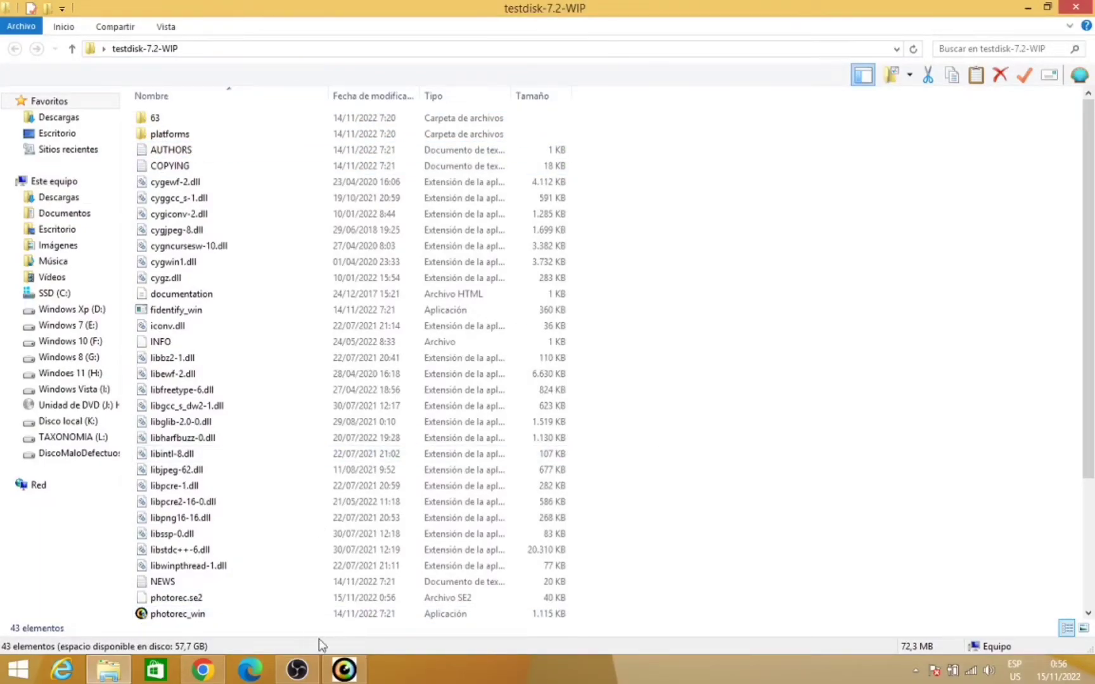
pyautogui.click(335, 663)
pyautogui.click(730, 288)
# Create a new folder named bioteknesis inside the testdisk-7.2-WIP folder.
pyautogui.rightClick(730, 288)
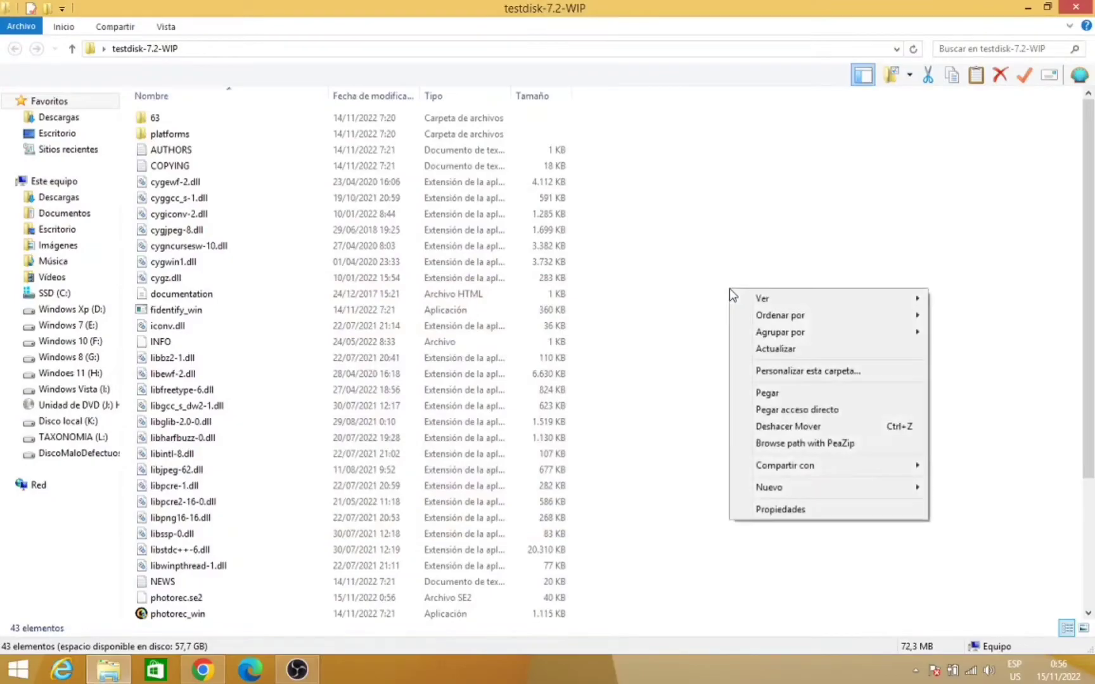
pyautogui.moveTo(794, 484)
pyautogui.click(1001, 487)
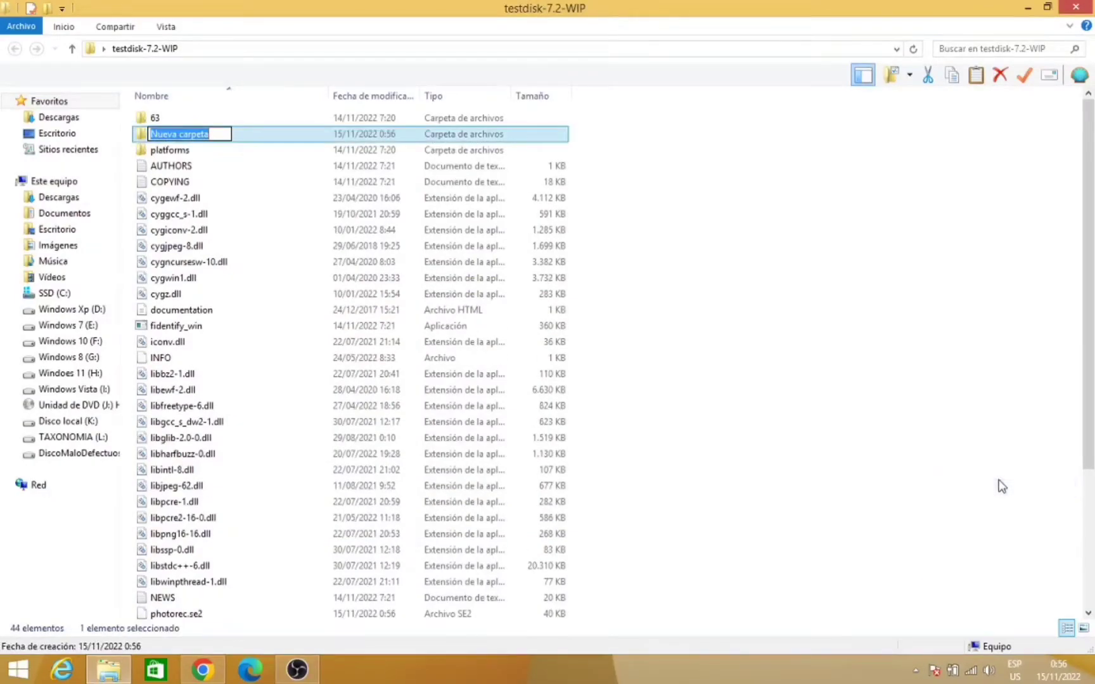
pyautogui.write('bio')
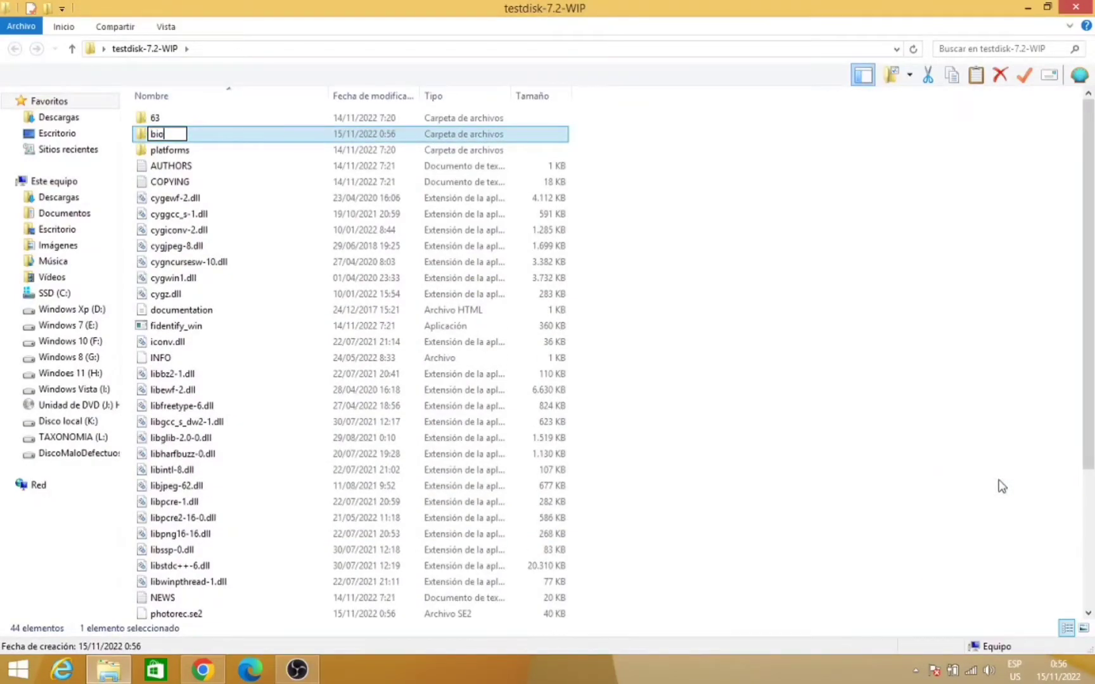
pyautogui.write('teknesis')
pyautogui.press('Return')
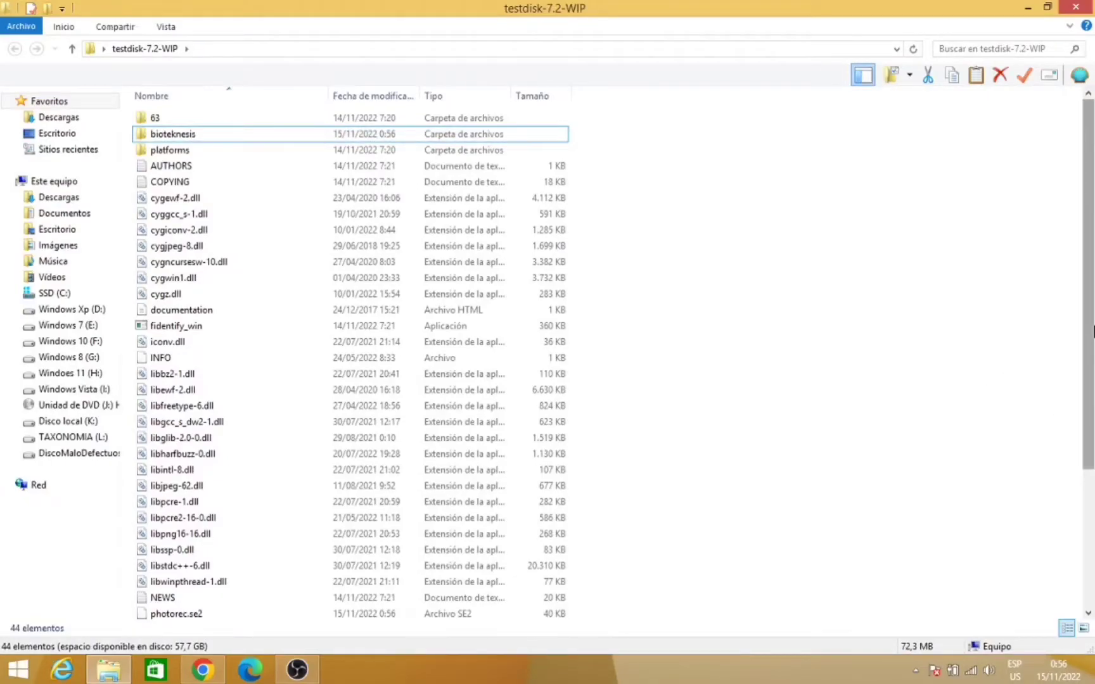
# Run photorec_win from the testdisk-7.2-WIP folder as administrator and allow it to start.
pyautogui.scroll(-4, 965, 380)
pyautogui.moveTo(1070, 371)
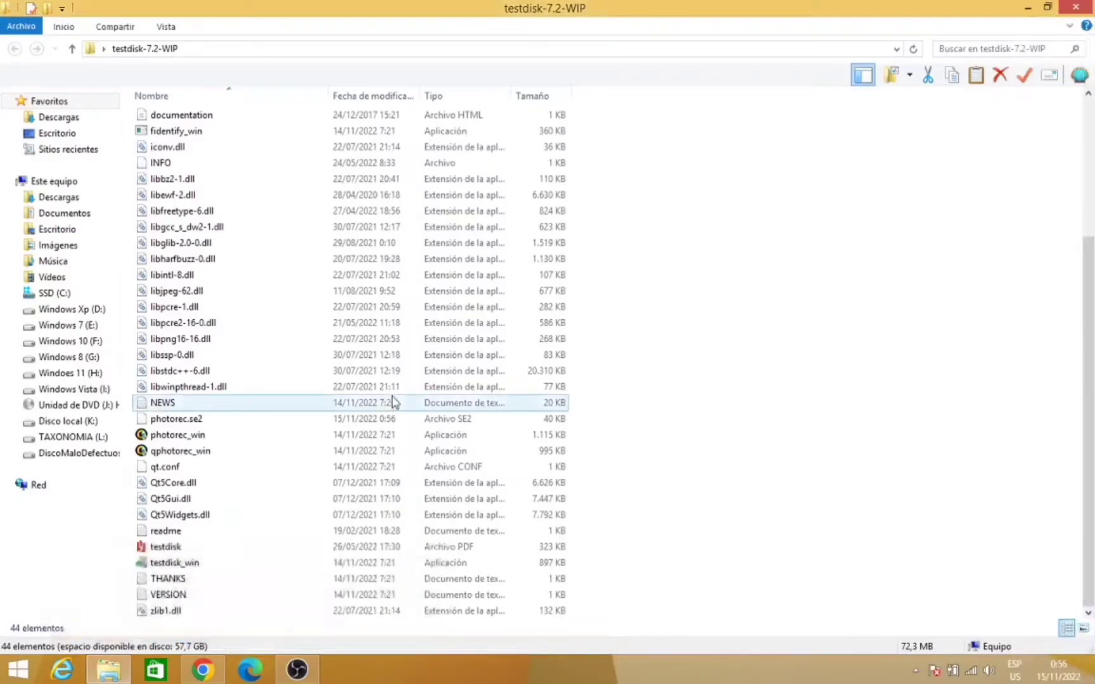
pyautogui.rightClick(189, 437)
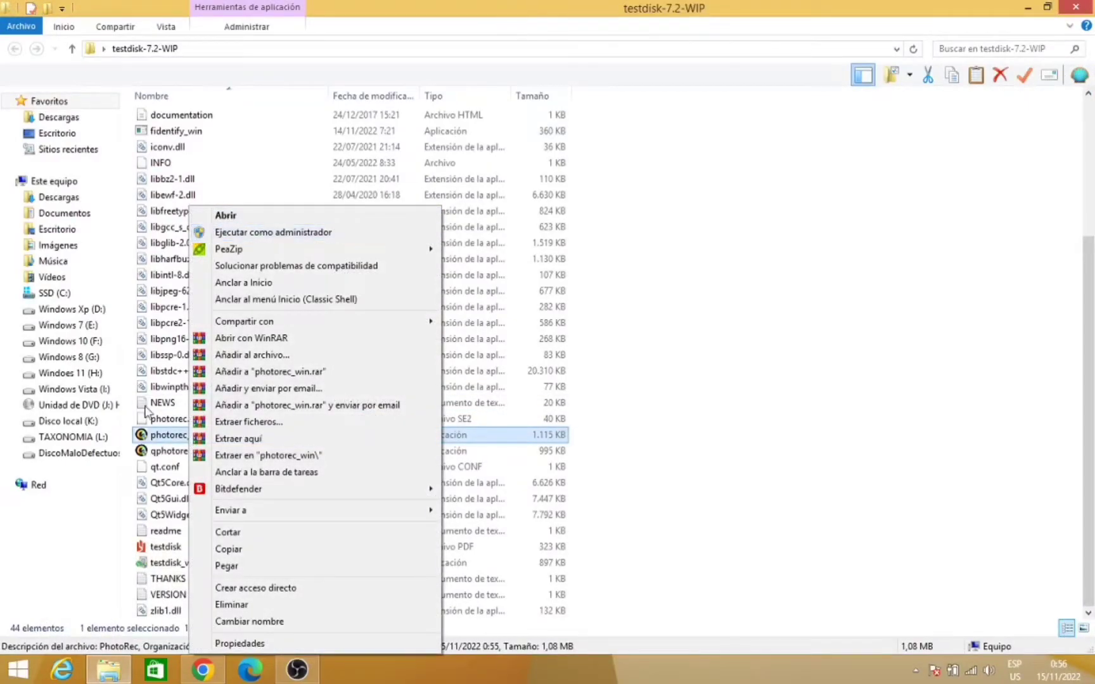
pyautogui.rightClick(166, 439)
pyautogui.click(279, 232)
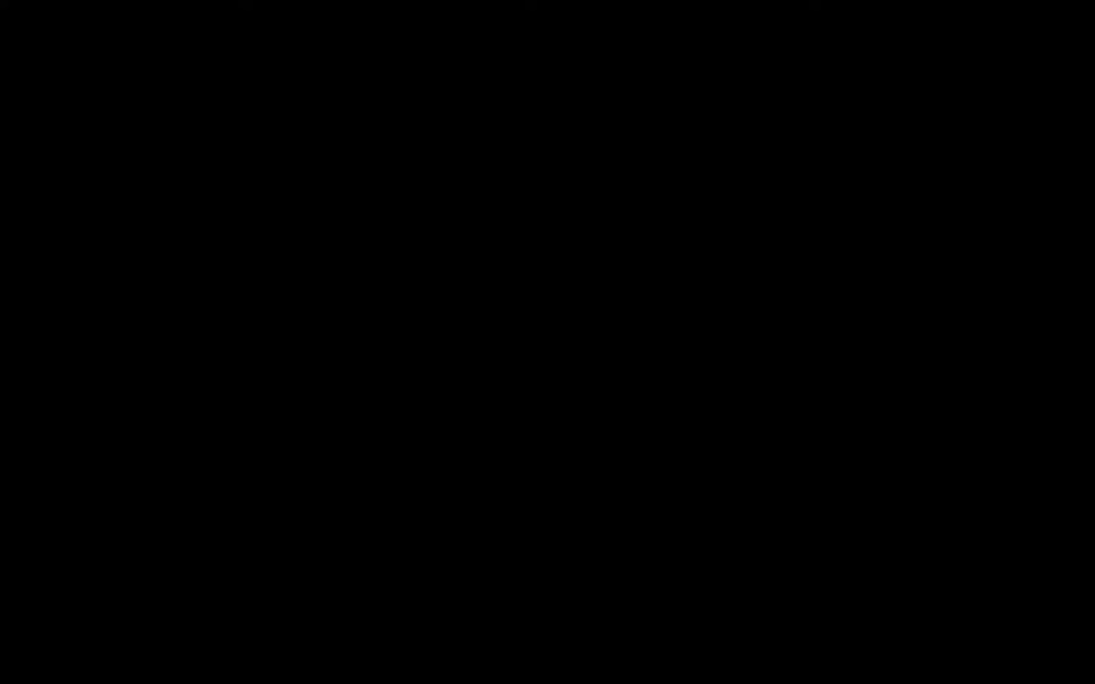
pyautogui.click(467, 315)
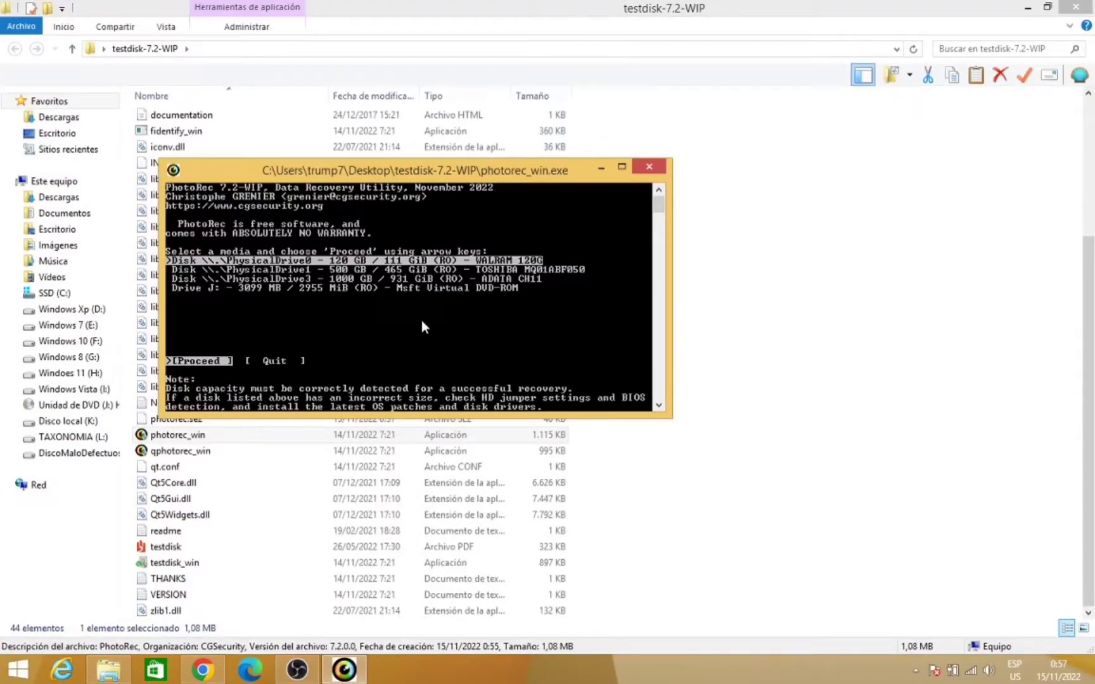
# Select the 1000 GB ADATA CH11 disk, PhysicalDrive3, as the recovery media and proceed.
pyautogui.press('Down')
pyautogui.press('Down')
pyautogui.press('Down')
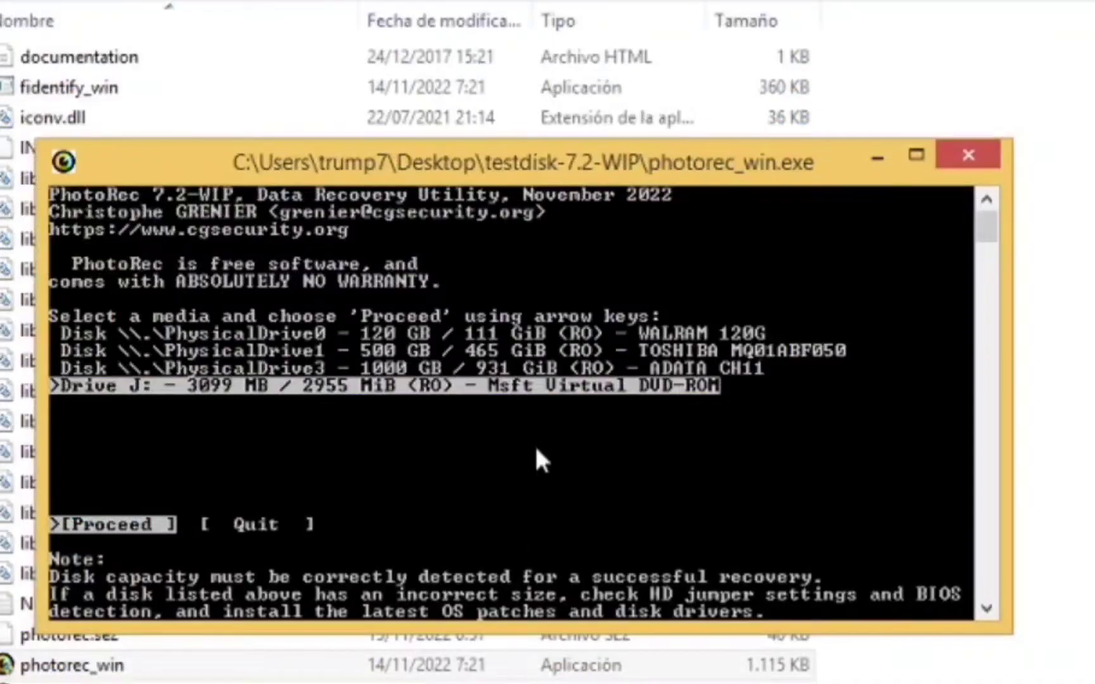
pyautogui.press('Up')
pyautogui.press('Up')
pyautogui.press('Up')
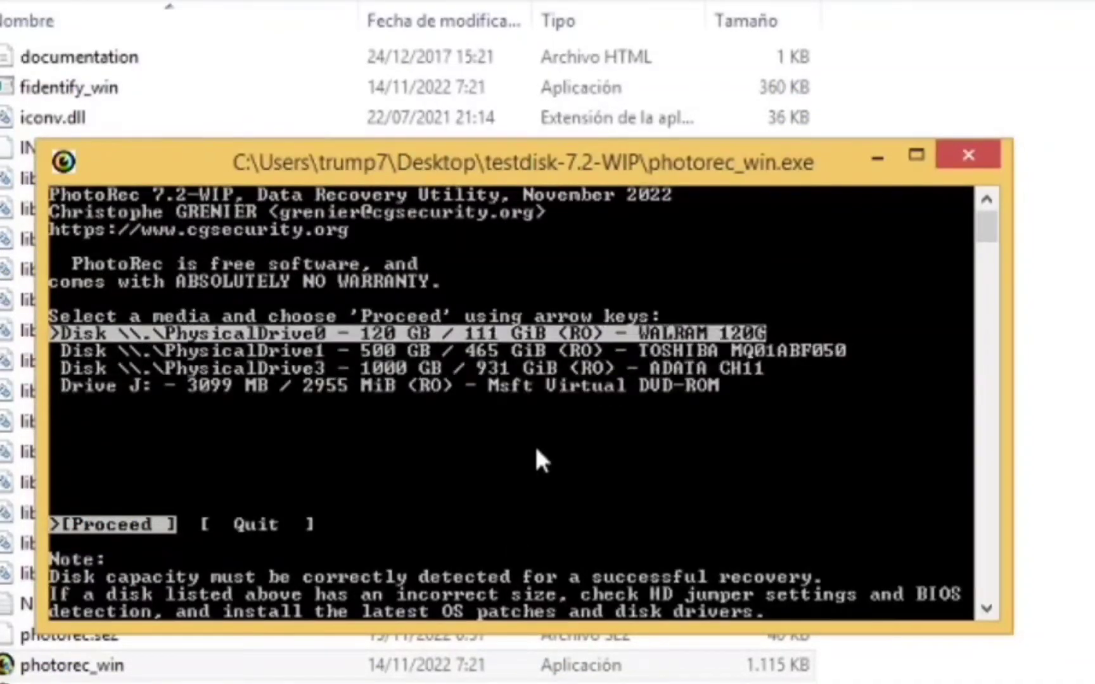
pyautogui.press('Down')
pyautogui.press('Down')
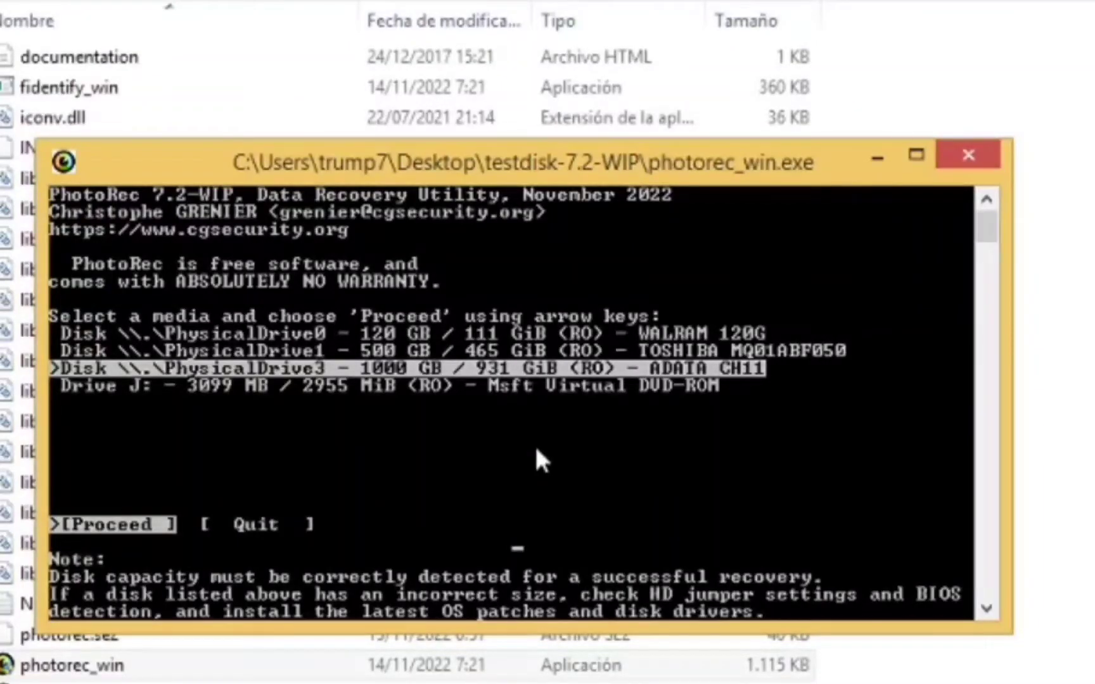
pyautogui.press('Return')
# Highlight partition 7, MS Data [DiscoMaloDefectuoso], in the partition list of the ADATA disk.
pyautogui.press('Down')
pyautogui.press('Down')
pyautogui.press('Down')
pyautogui.press('Down')
pyautogui.press('Down')
pyautogui.press('Down')
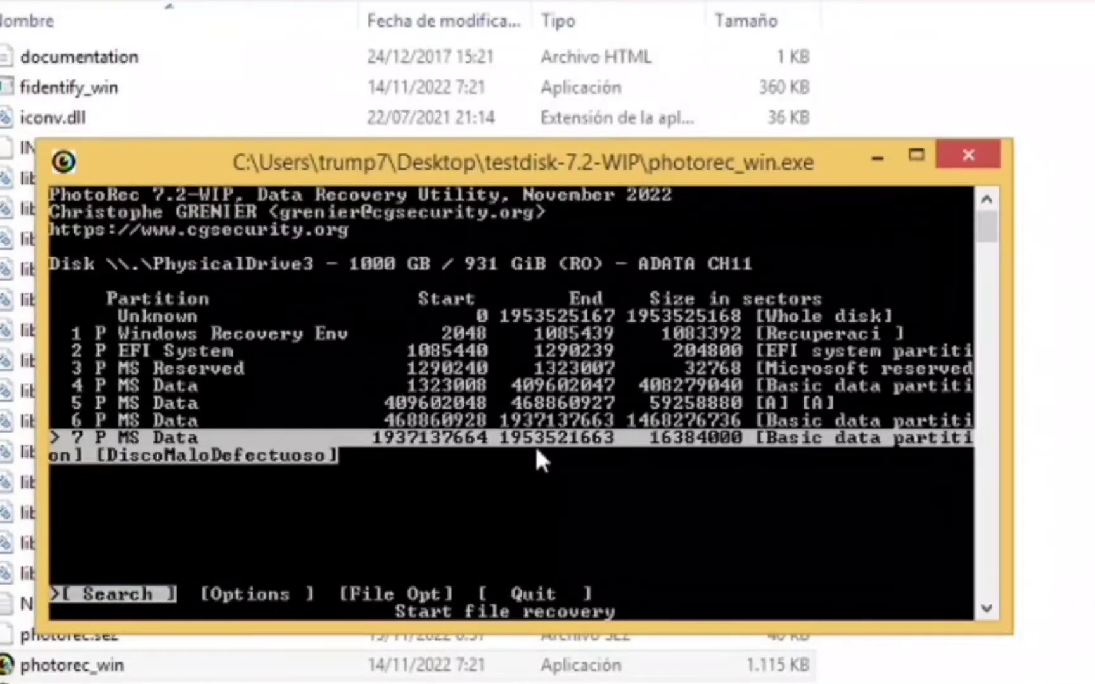
pyautogui.press('Up')
pyautogui.press('Up')
pyautogui.press('Up')
pyautogui.press('Up')
pyautogui.press('Up')
pyautogui.press('Up')
pyautogui.press('Up')
pyautogui.press('Down')
pyautogui.press('Down')
pyautogui.press('Down')
pyautogui.press('Down')
pyautogui.press('Down')
pyautogui.press('Down')
pyautogui.press('Down')
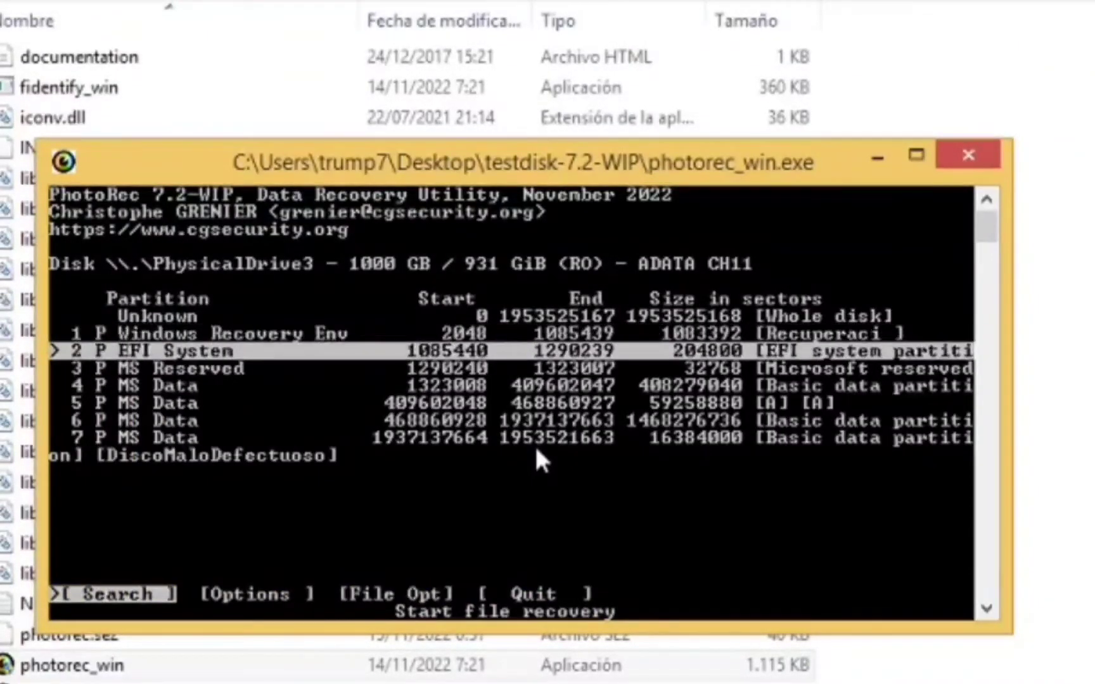
pyautogui.press('Up')
pyautogui.press('Down')
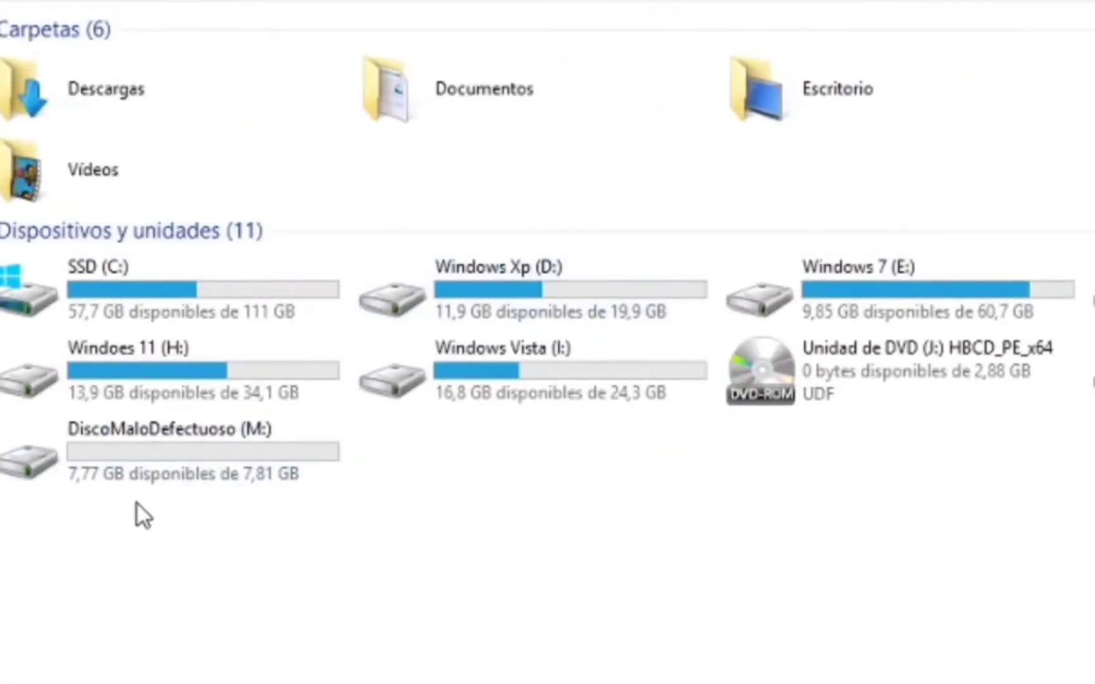
# Check the contents of the DiscoMaloDefectuoso (M:) drive, then start the partition search in PhotoRec with the Other (FAT/NTFS) filesystem type.
pyautogui.doubleClick(250, 436)
pyautogui.hotkey('alt', 'Tab')
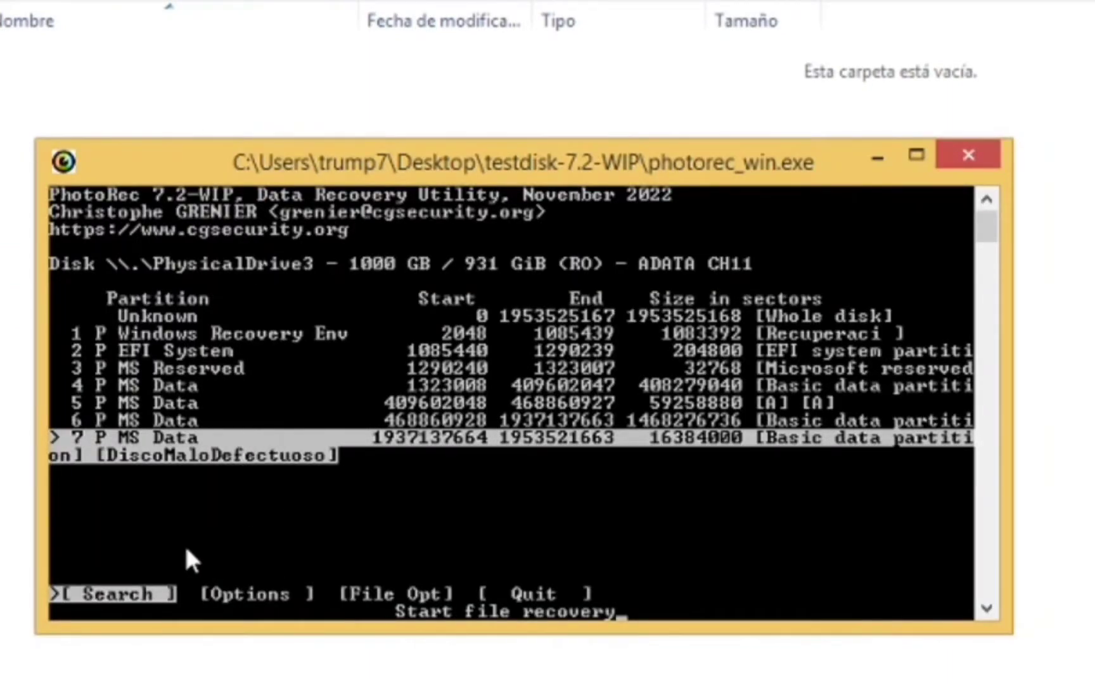
pyautogui.press('Return')
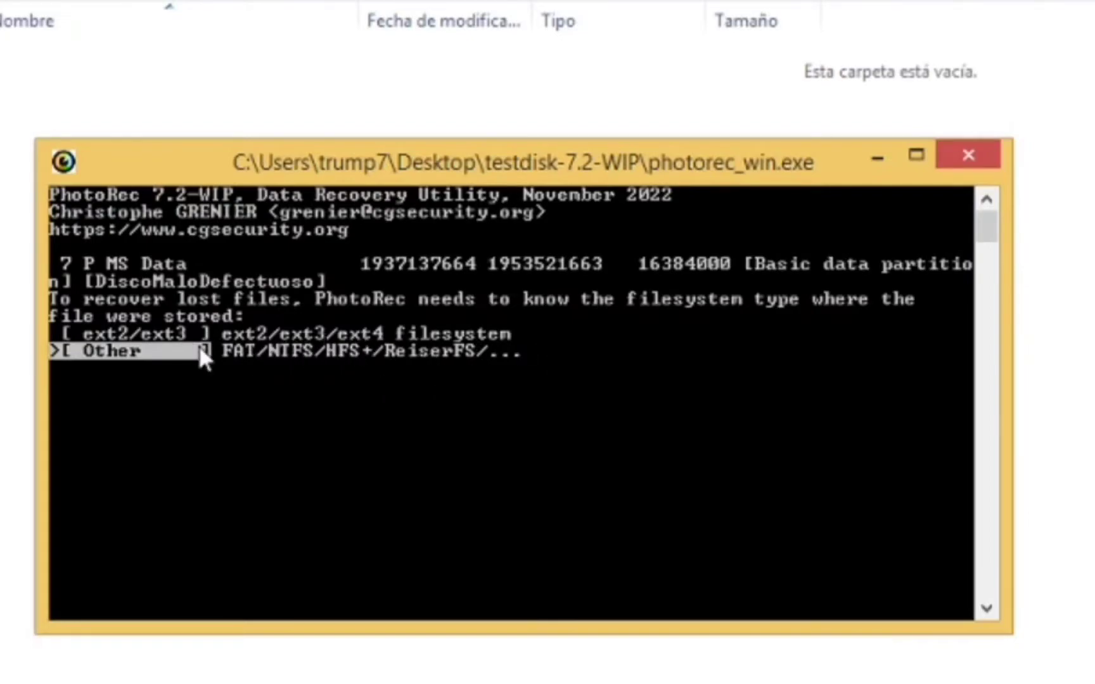
pyautogui.press('Return')
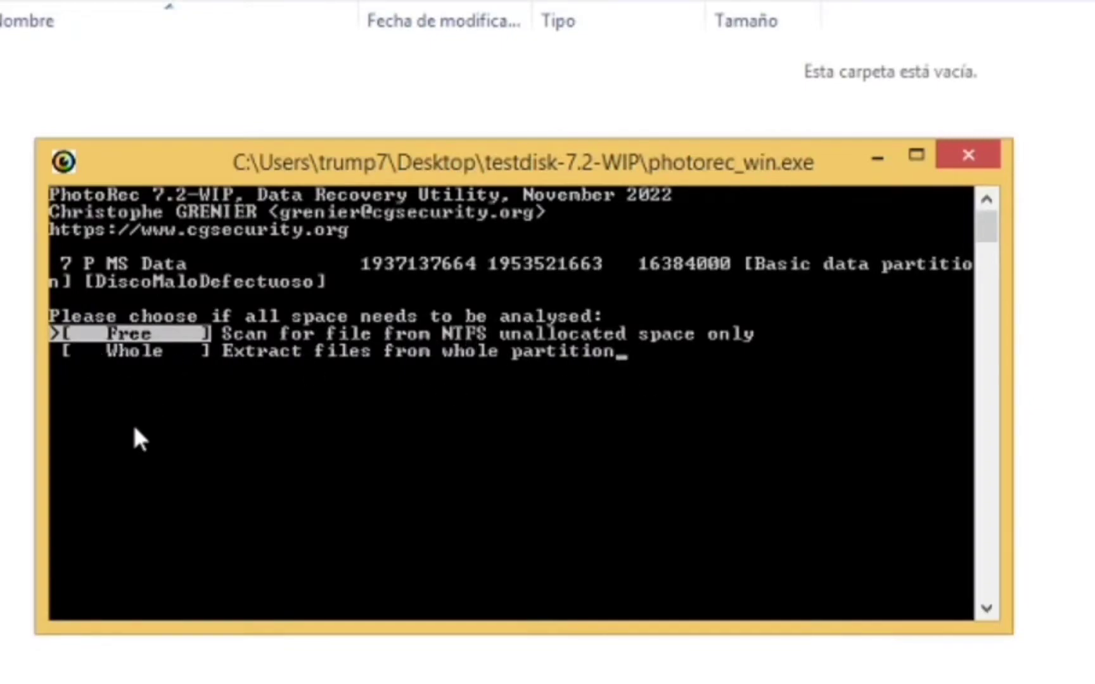
# Reposition the PhotoRec window and choose the Whole option to extract files from the whole partition.
pyautogui.moveTo(305, 180); pyautogui.dragTo(416, 184)
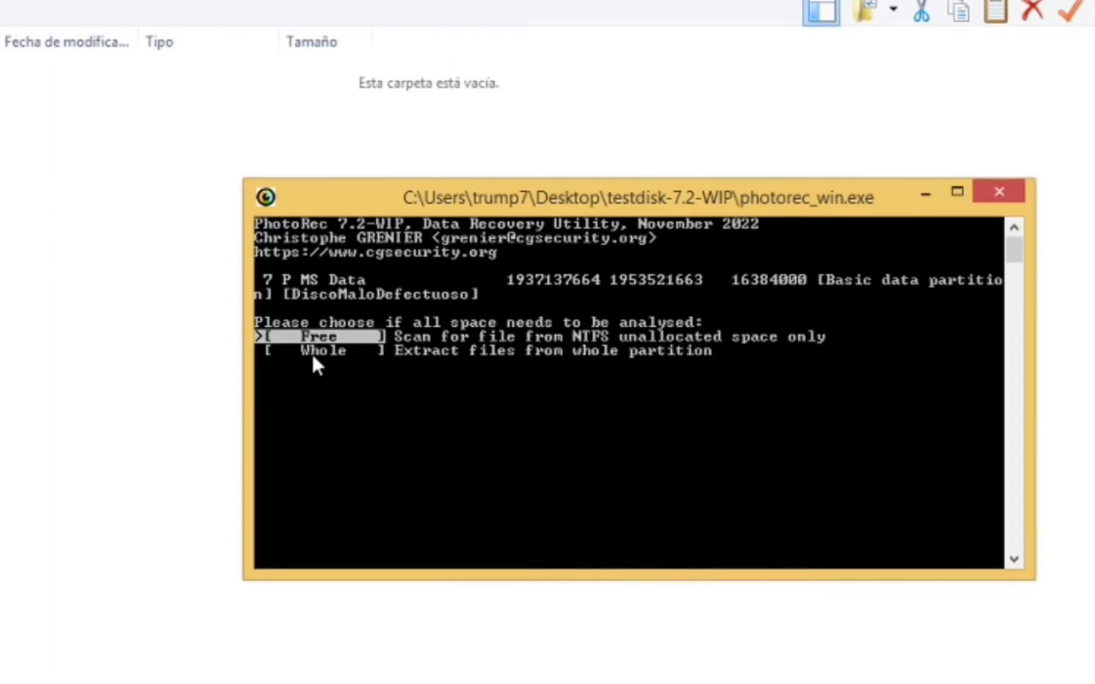
pyautogui.press('Down')
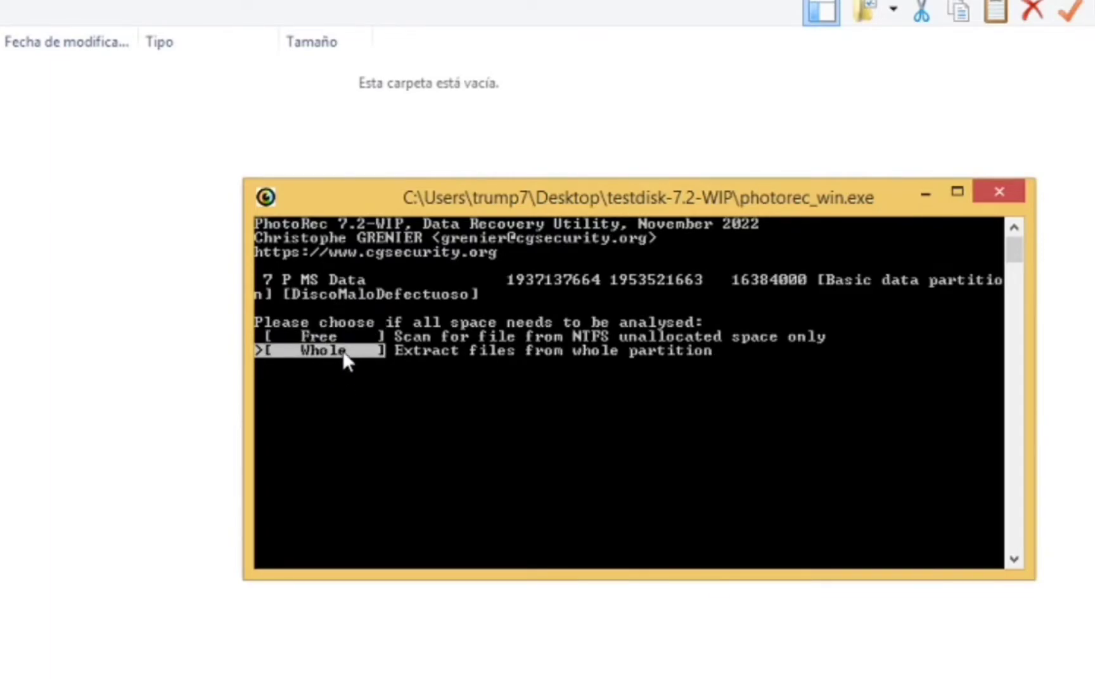
pyautogui.moveTo(431, 206); pyautogui.dragTo(264, 119)
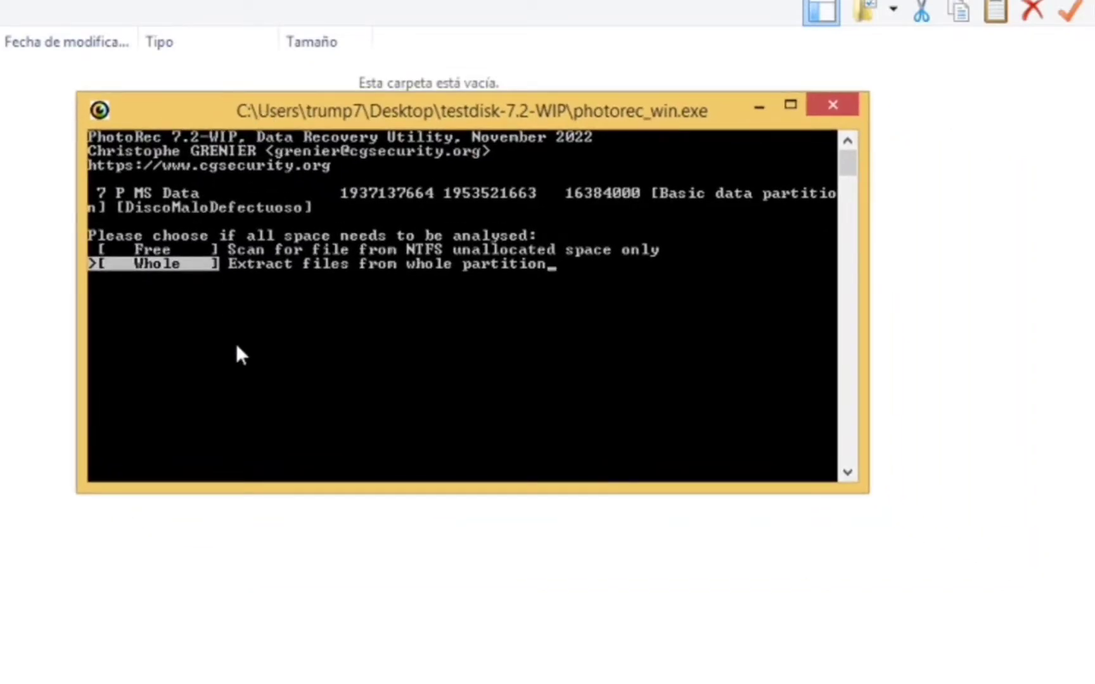
pyautogui.press('Return')
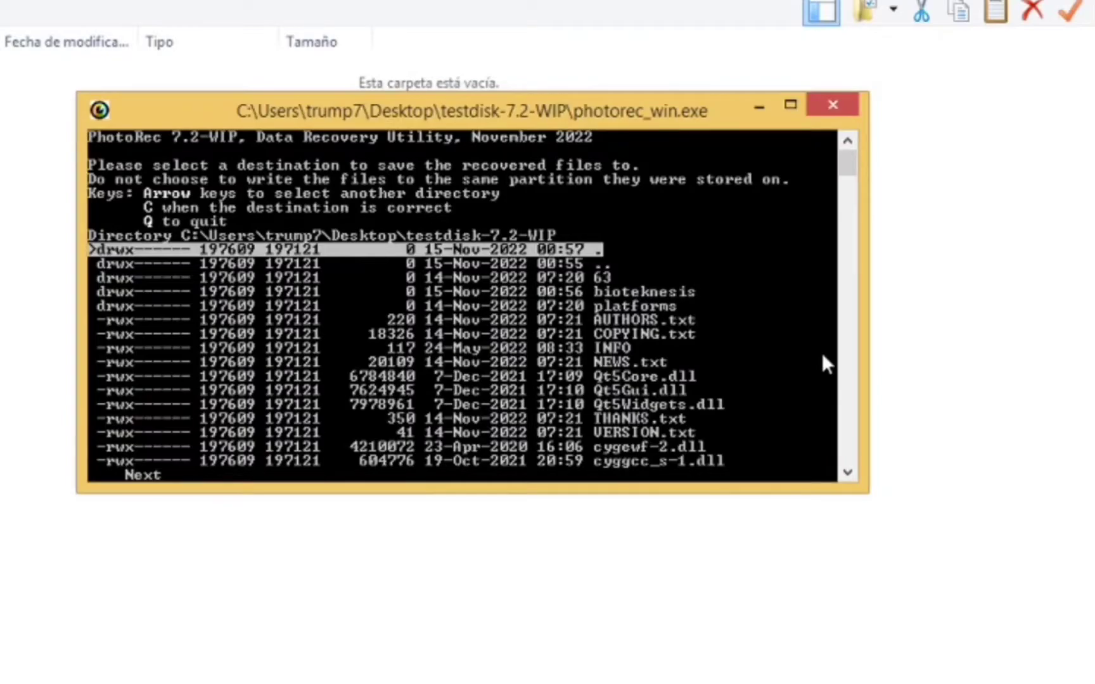
# Highlight bioteknesis in the destination list under testdisk-7.2-WIP and accept the destination to start the recovery.
pyautogui.press('Down')
pyautogui.press('Down')
pyautogui.press('Down')
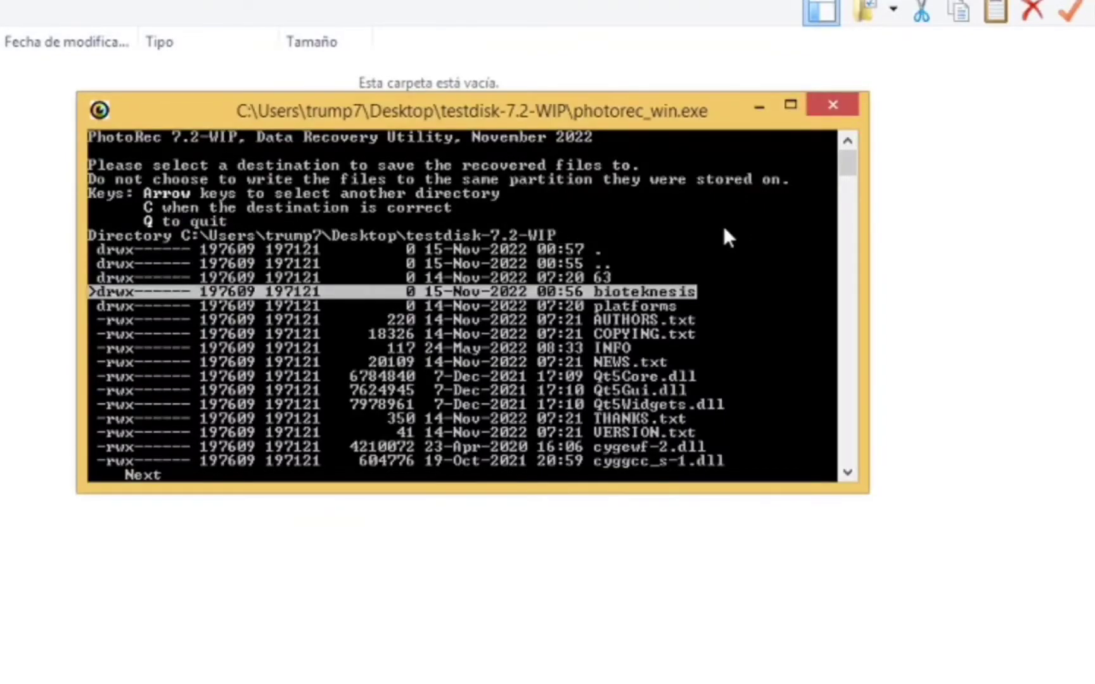
pyautogui.press('c')
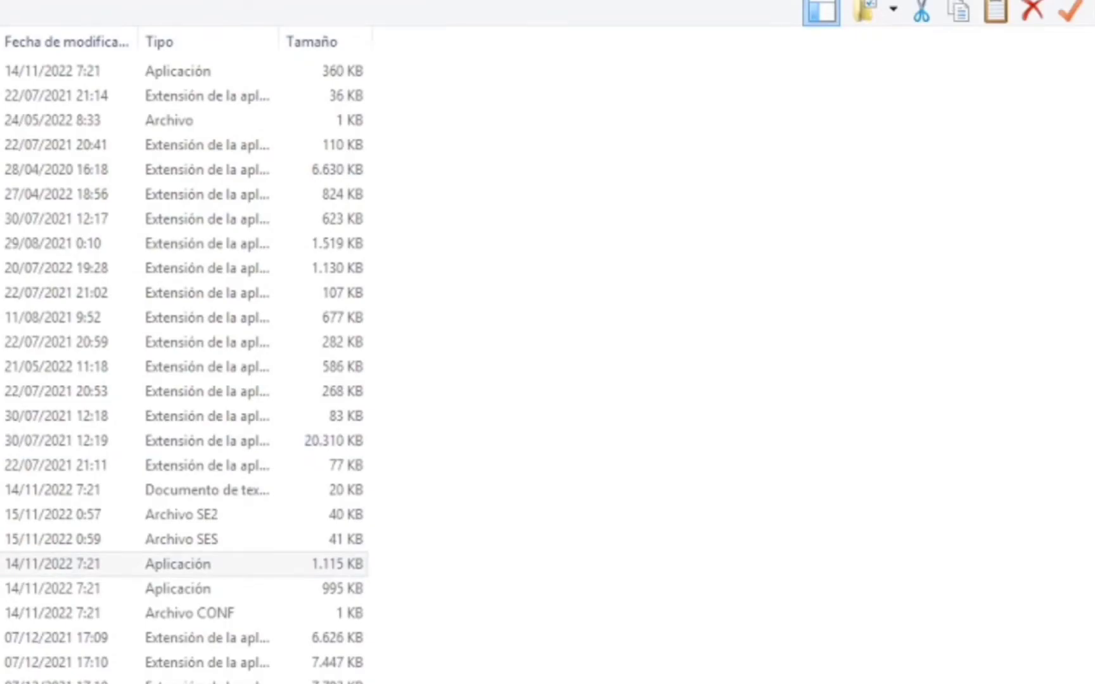
# Open the bioteknesis folder, move its window aside, and check the recovery progress and destination in PhotoRec.
pyautogui.scroll(5, 183, 355)
pyautogui.click(188, 139)
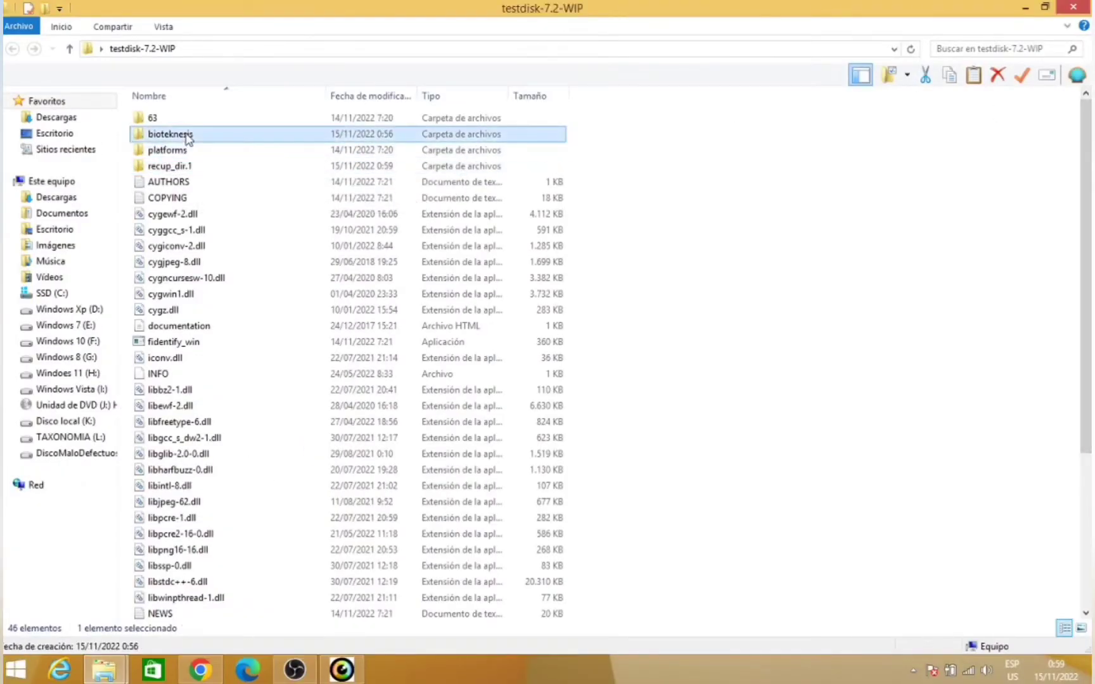
pyautogui.doubleClick(188, 140)
pyautogui.click(1044, 7)
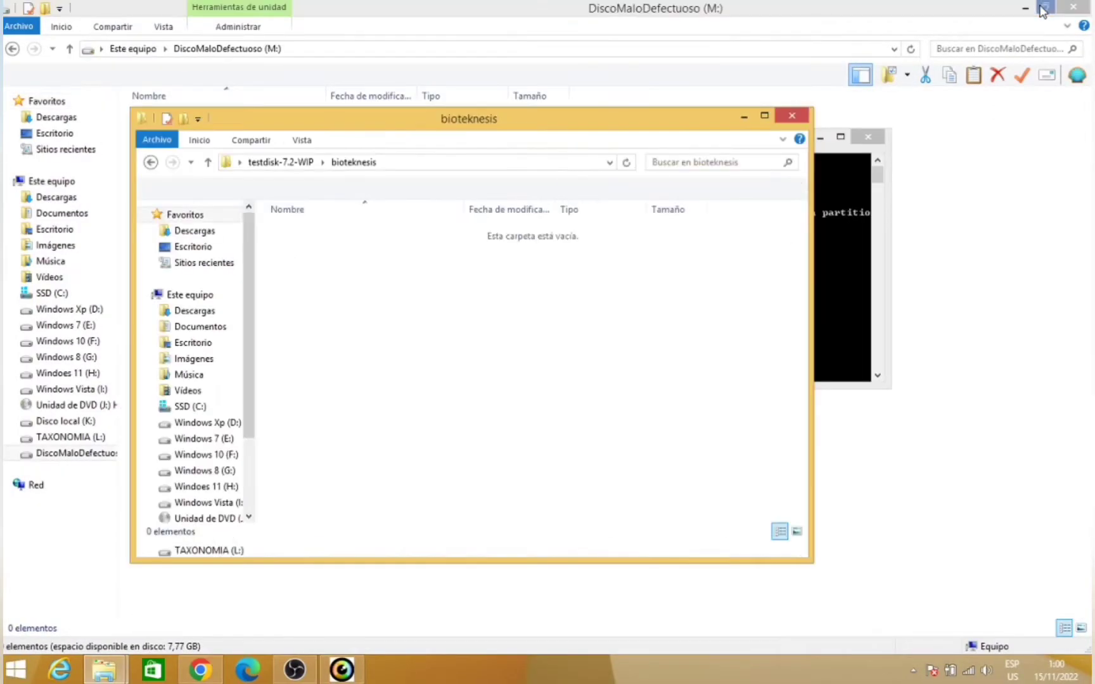
pyautogui.moveTo(575, 120); pyautogui.dragTo(454, 91)
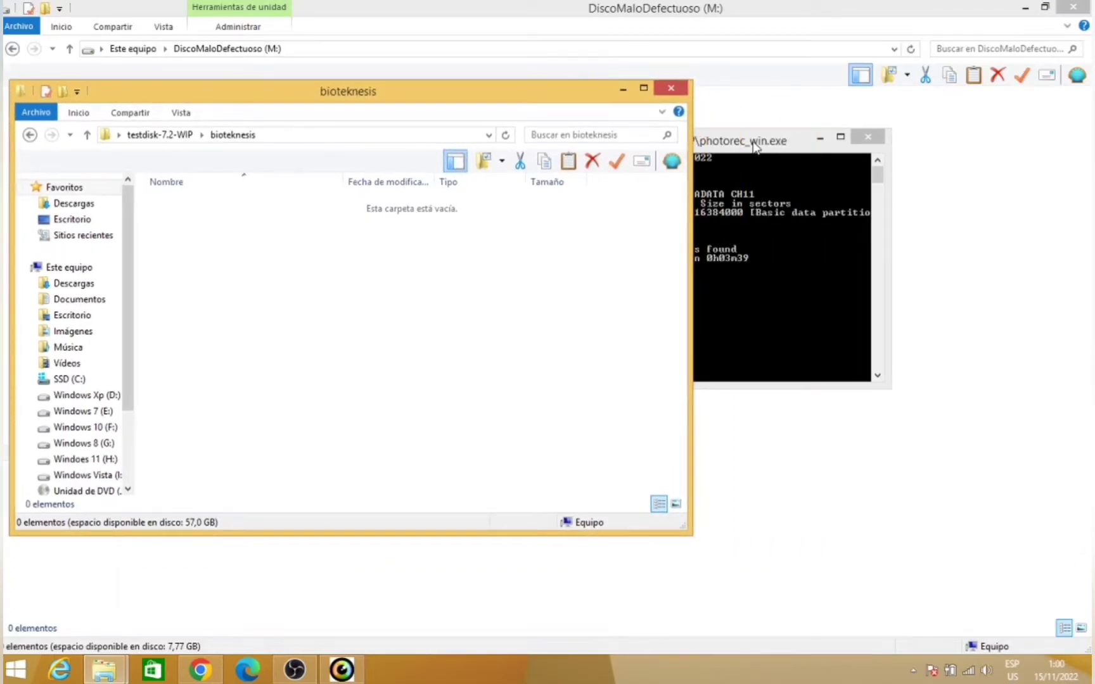
pyautogui.click(754, 145)
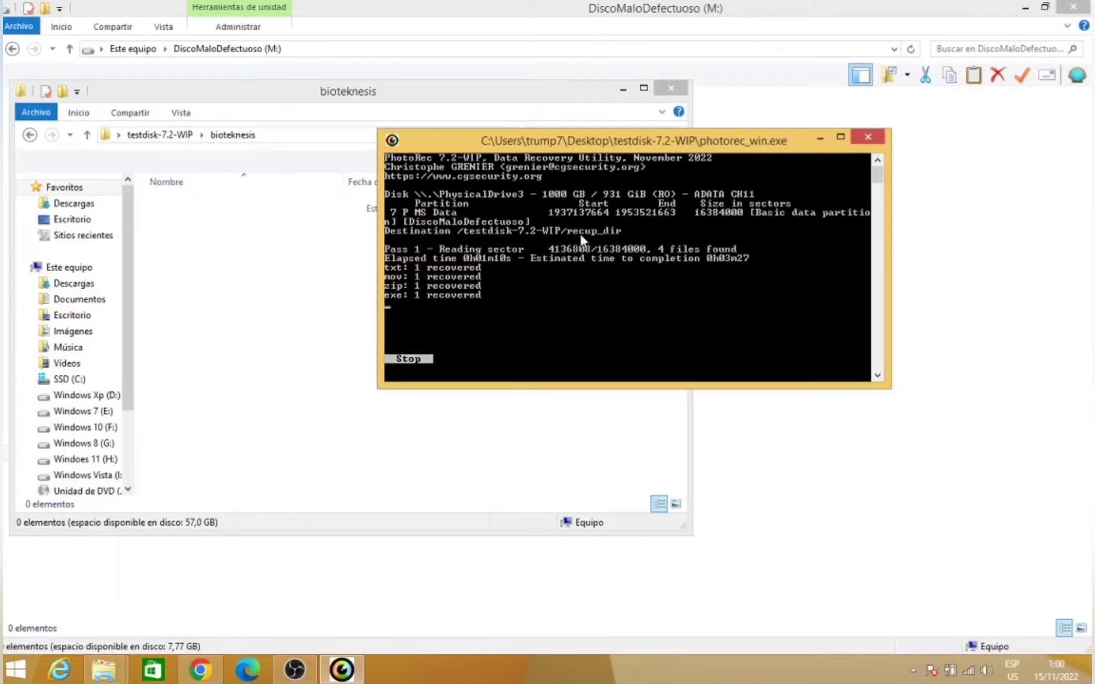
# Inspect the files recovered so far in the recup_dir.1 folder, return to testdisk-7.2-WIP and minimize its window.
pyautogui.click(160, 134)
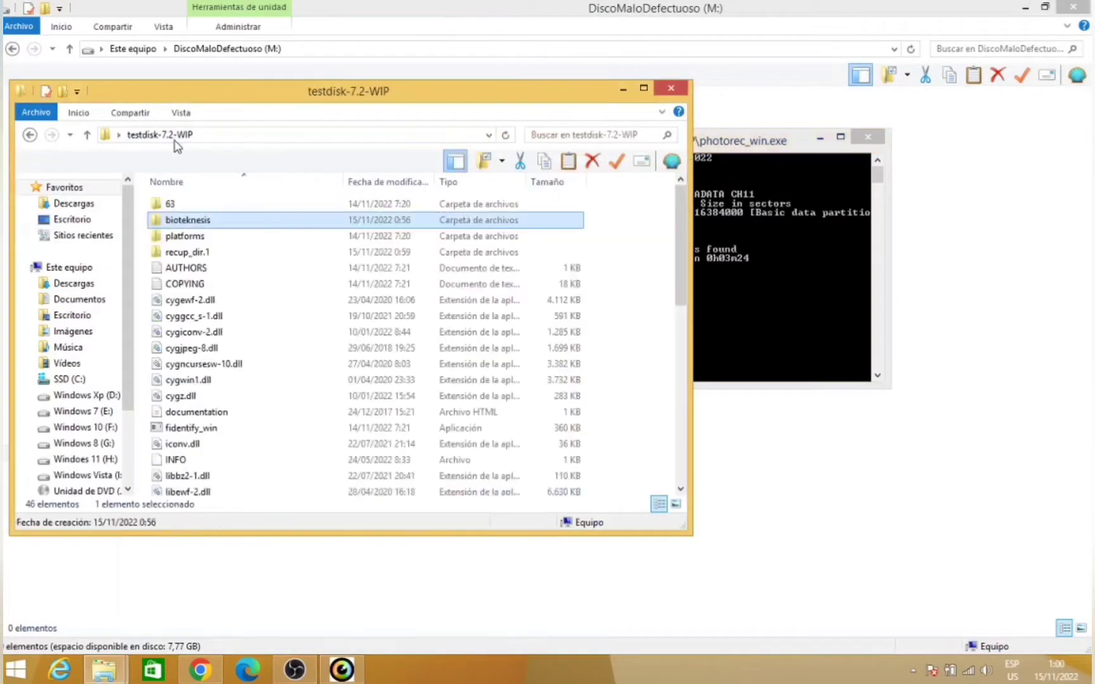
pyautogui.doubleClick(235, 255)
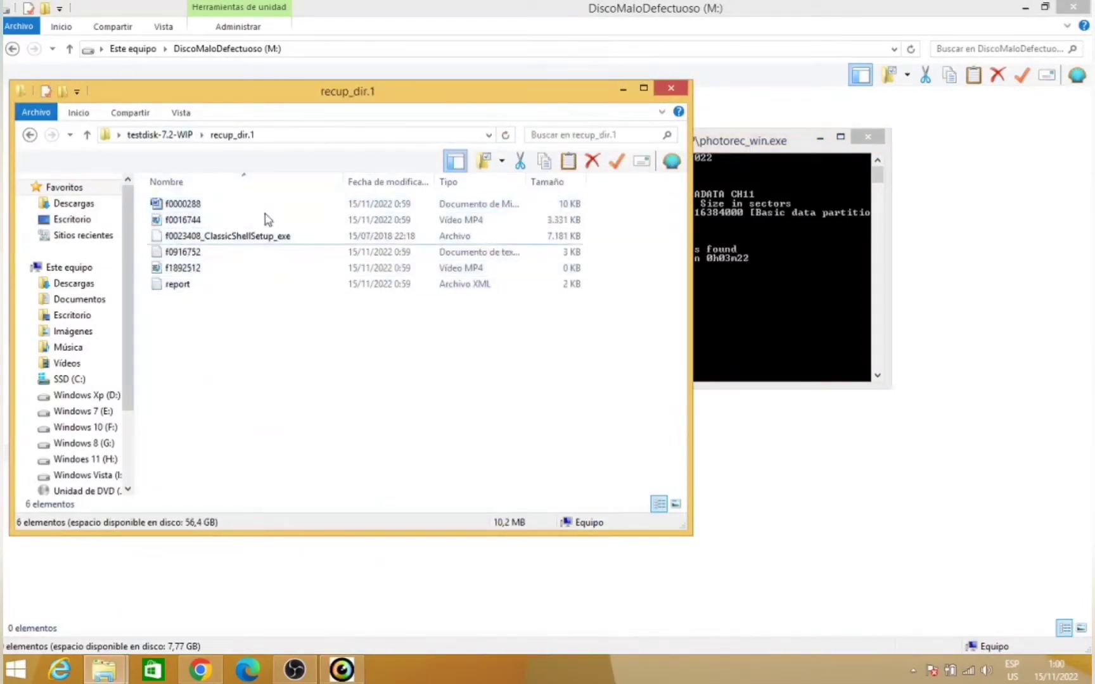
pyautogui.click(26, 135)
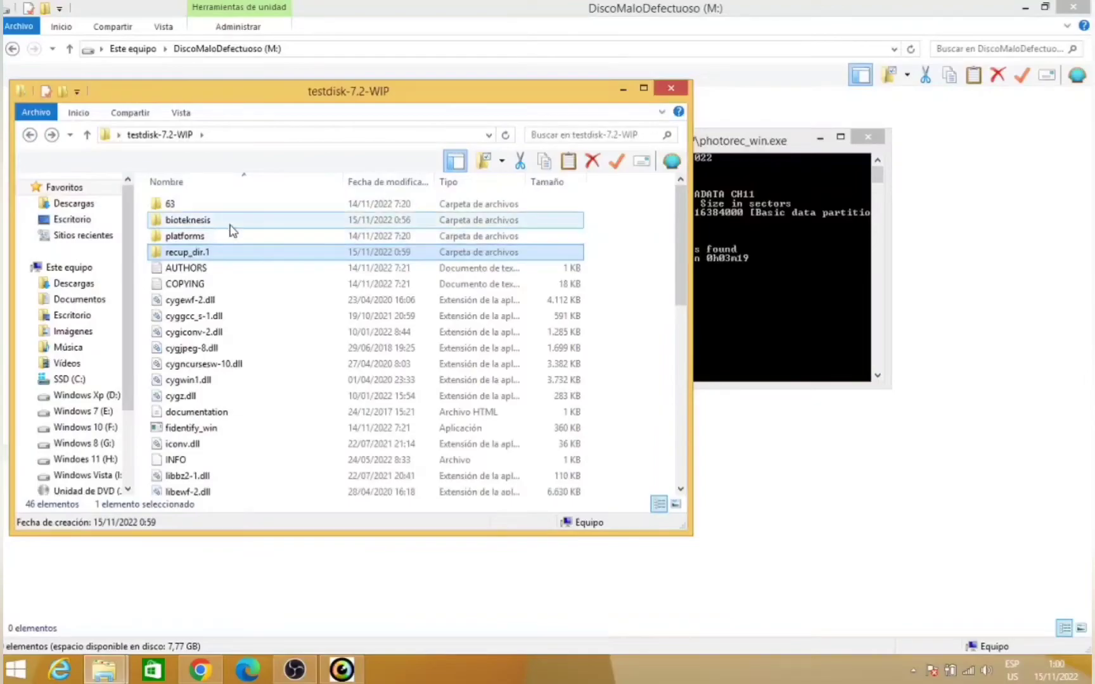
pyautogui.click(623, 89)
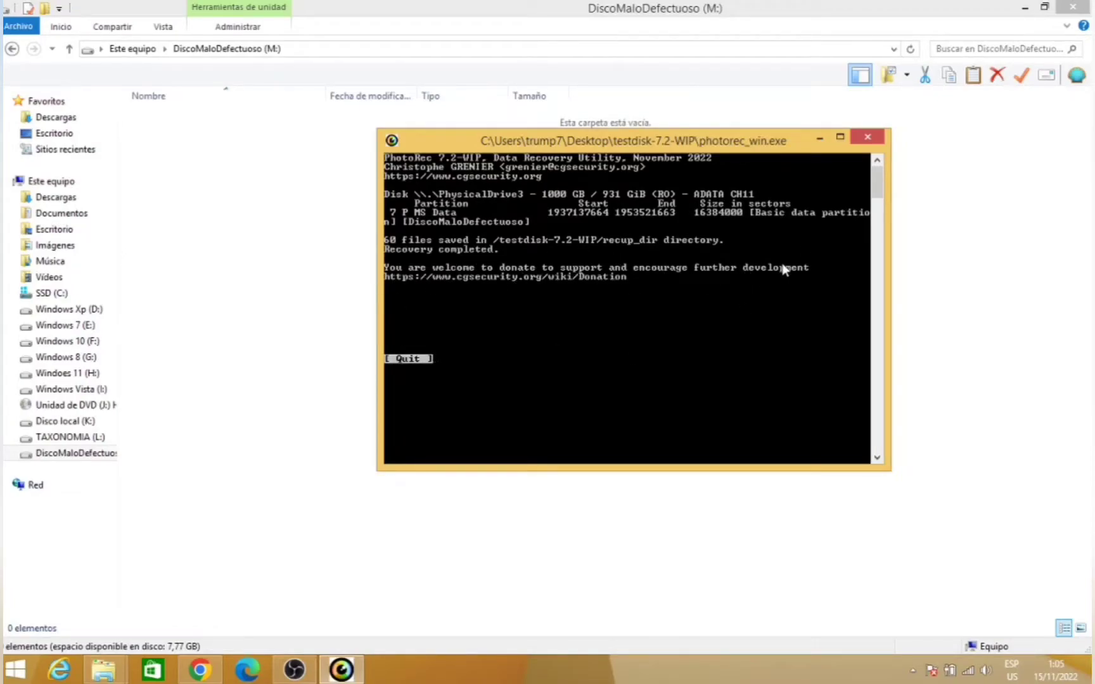
# Minimize the PhotoRec and M: drive windows and check the bioteknesis folder for recovered files.
pyautogui.click(818, 147)
pyautogui.click(1025, 7)
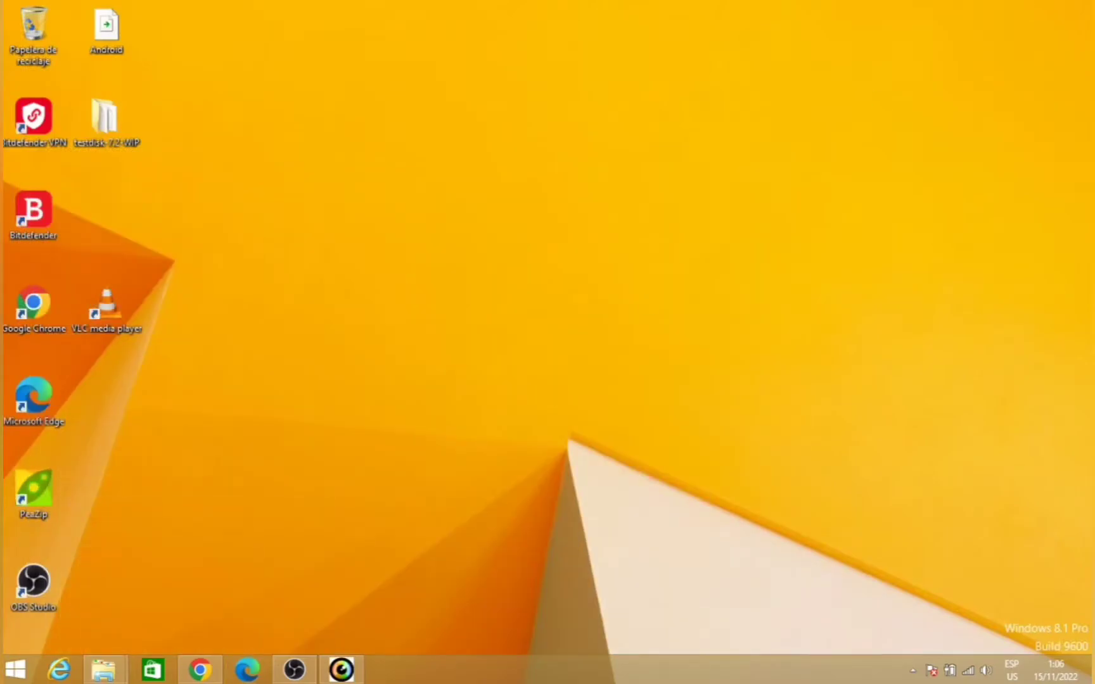
pyautogui.moveTo(103, 669)
pyautogui.click(93, 573)
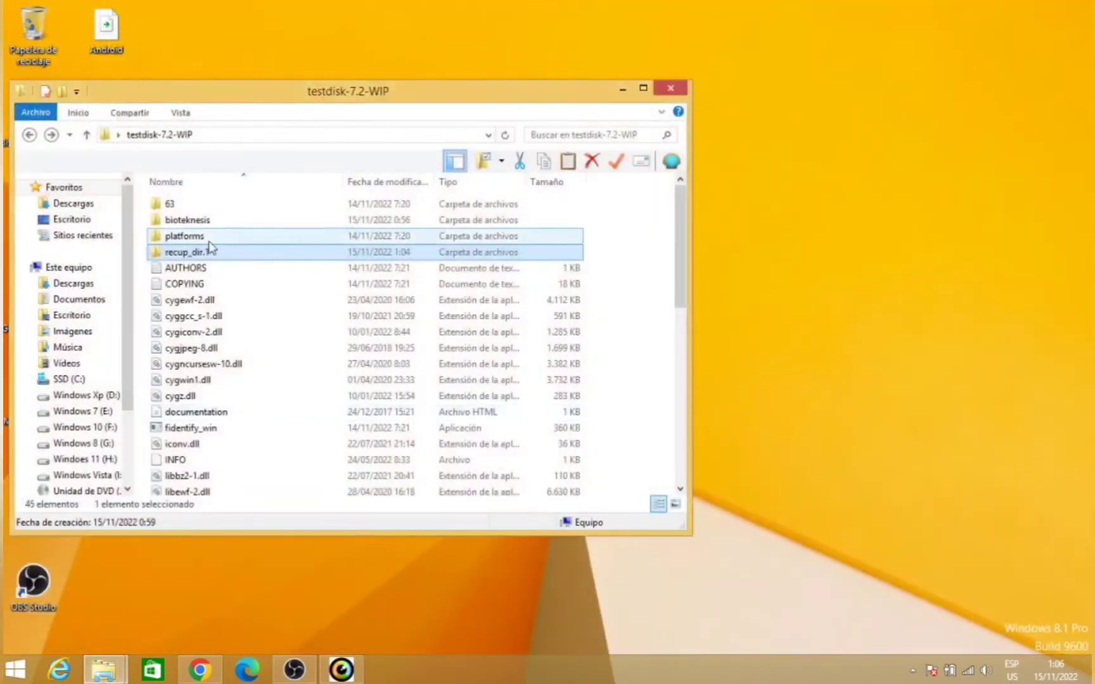
pyautogui.doubleClick(210, 220)
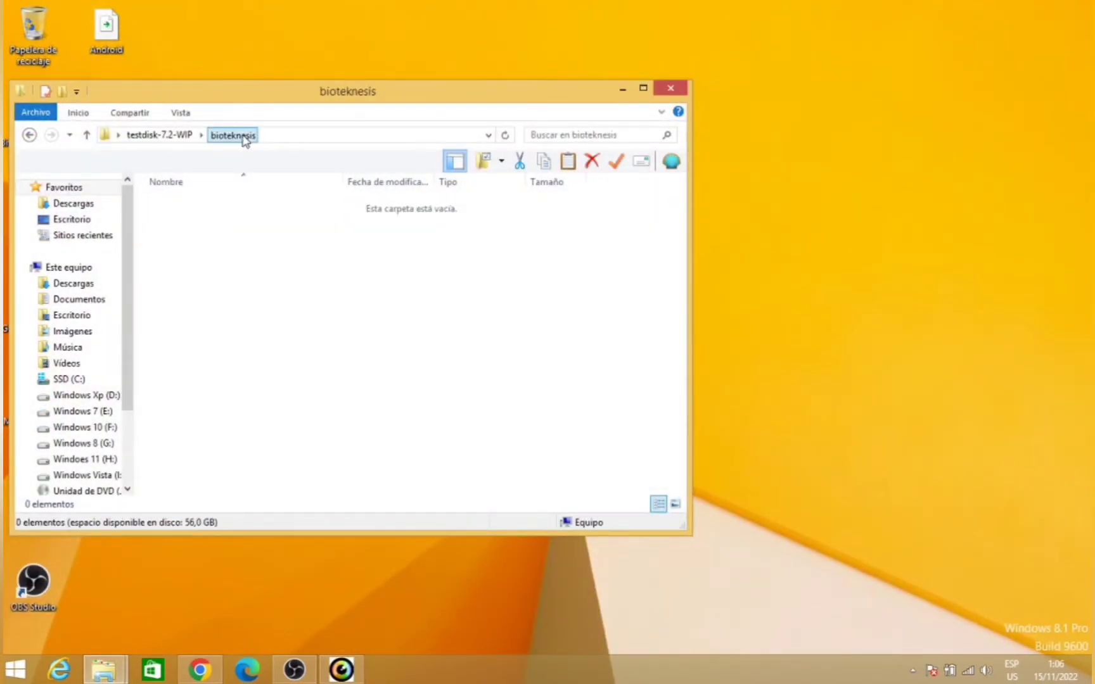
pyautogui.click(160, 134)
# Leave the recovery completion screen in PhotoRec and minimize its window.
pyautogui.click(350, 675)
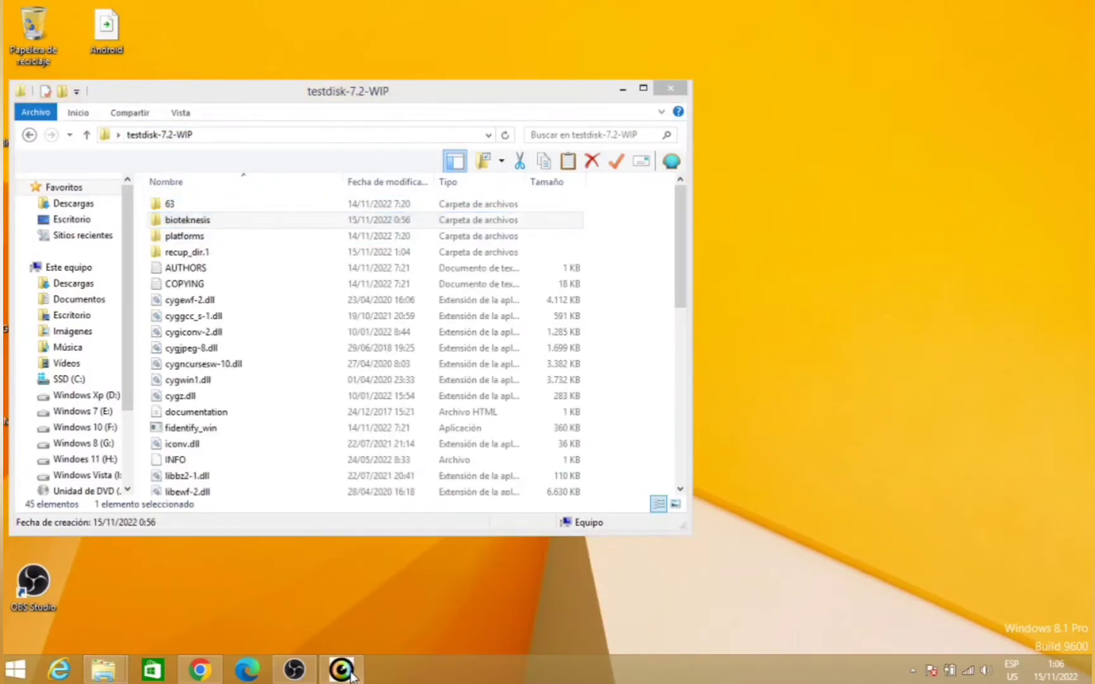
pyautogui.press('Return')
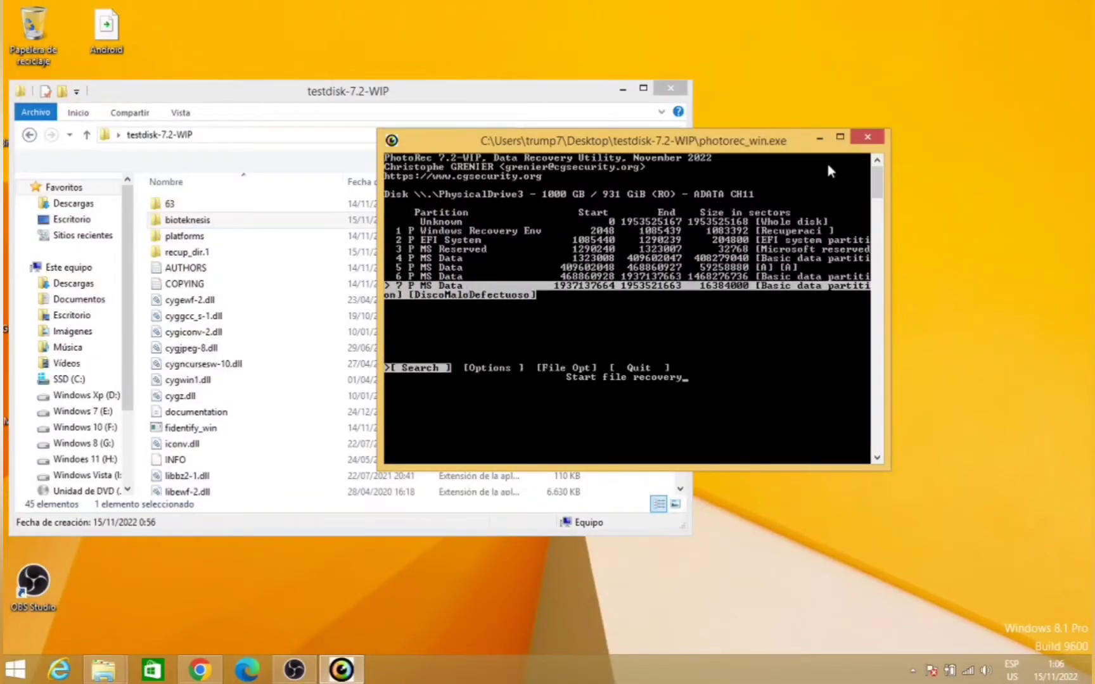
pyautogui.click(819, 138)
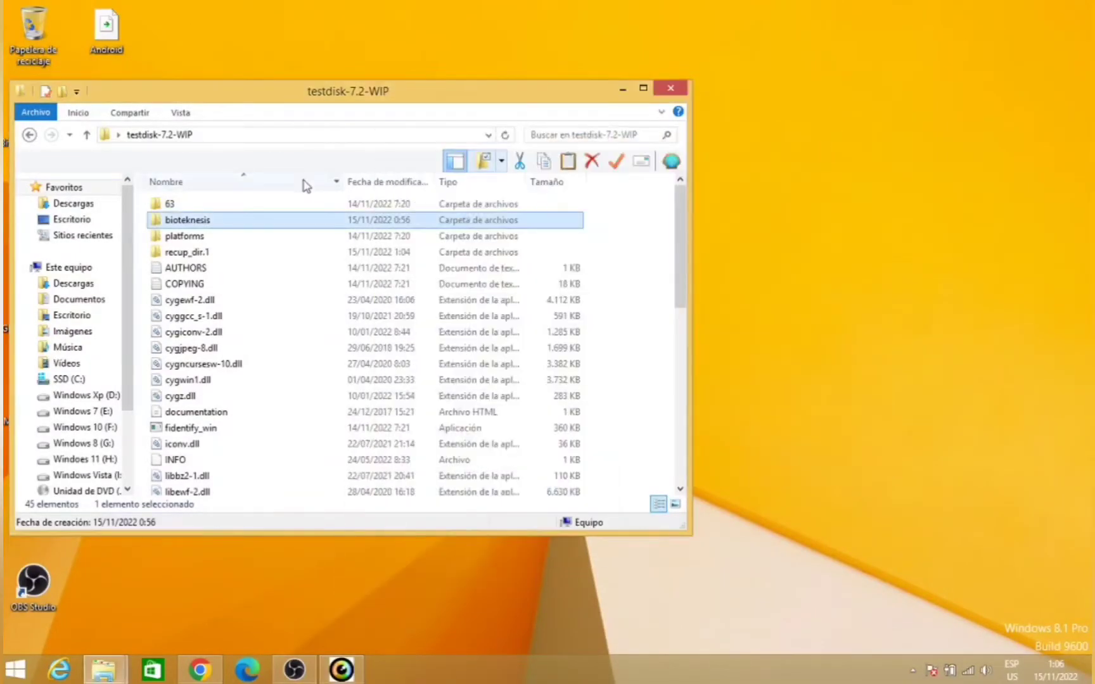
# Recheck the bioteknesis folder, then open recup_dir.1 in testdisk-7.2-WIP to view the recovered files.
pyautogui.doubleClick(222, 220)
pyautogui.click(30, 134)
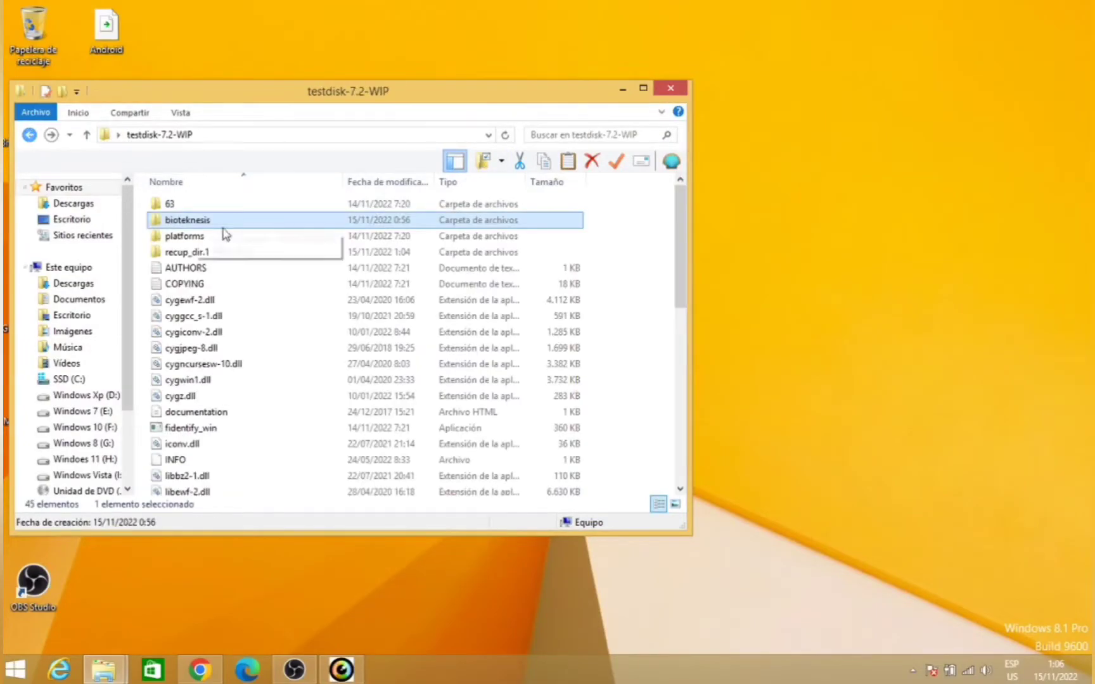
pyautogui.doubleClick(218, 256)
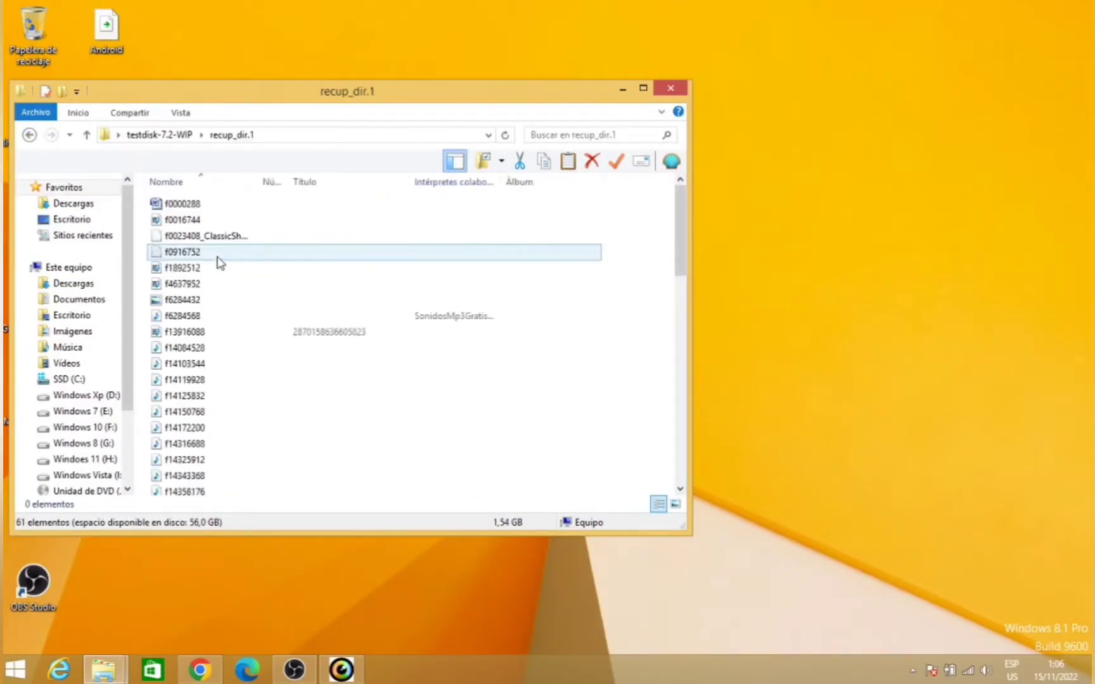
# Maximize the recup_dir.1 window, then check the recovered Word document f0000288 and video f0016744, closing each one.
pyautogui.click(643, 89)
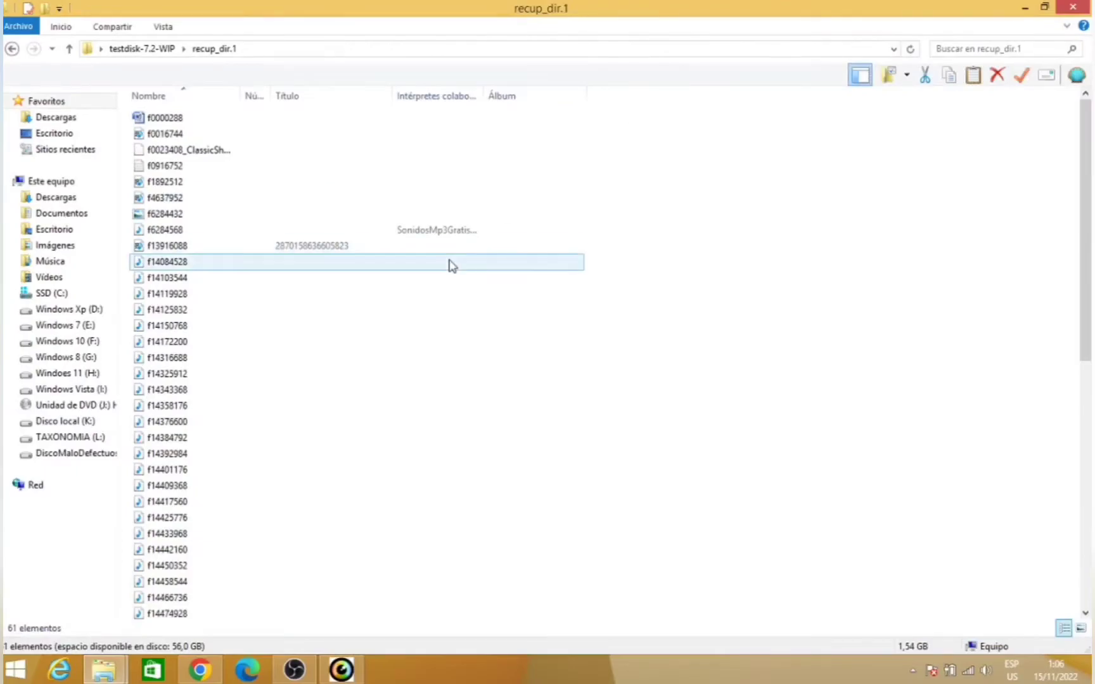
pyautogui.doubleClick(193, 121)
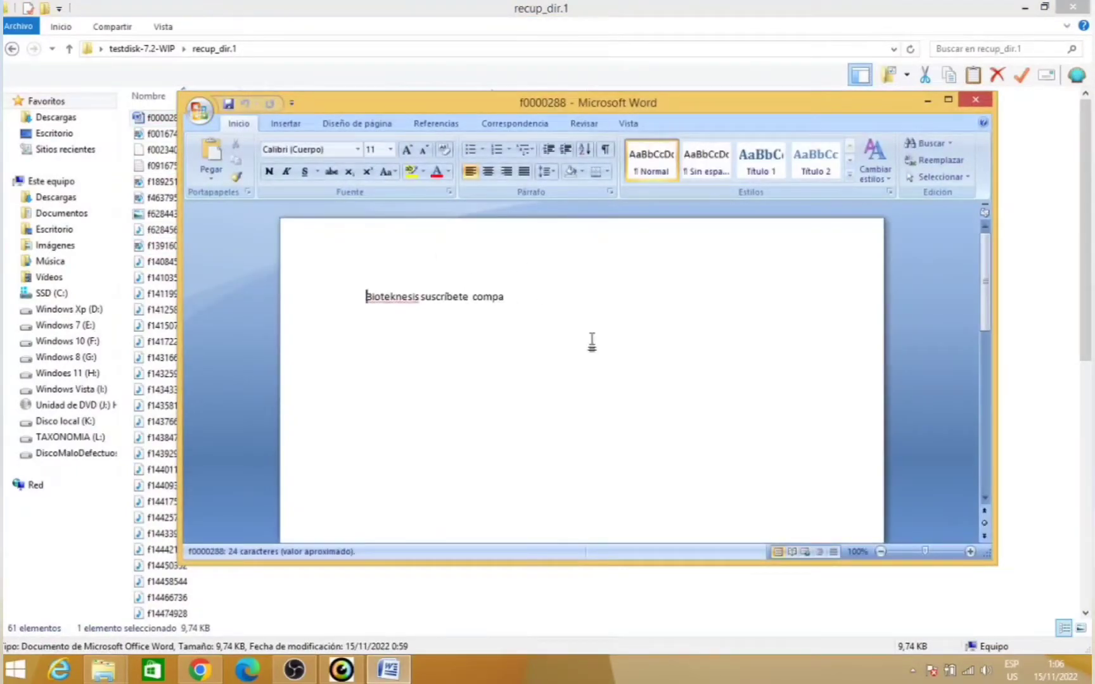
pyautogui.click(976, 100)
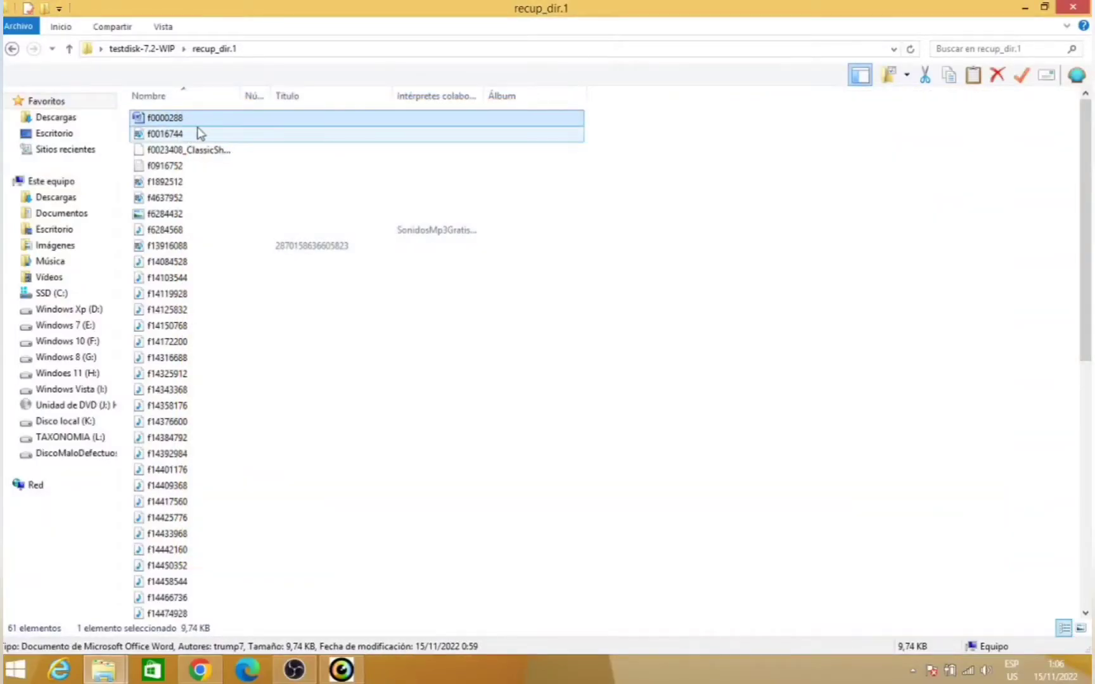
pyautogui.doubleClick(201, 134)
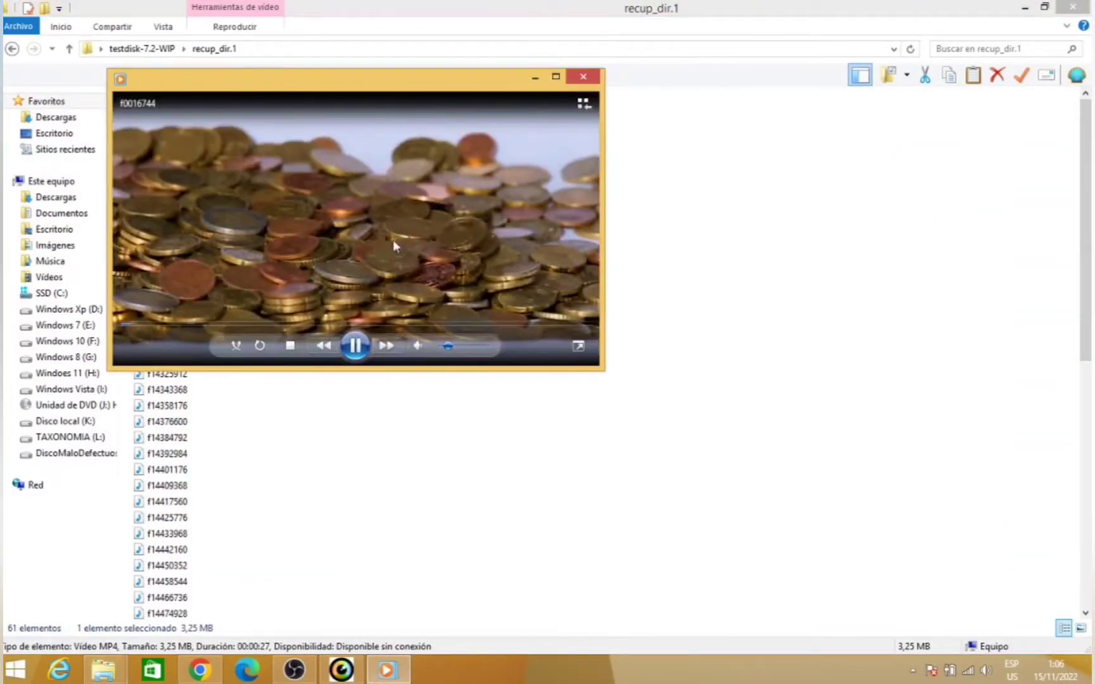
pyautogui.click(595, 76)
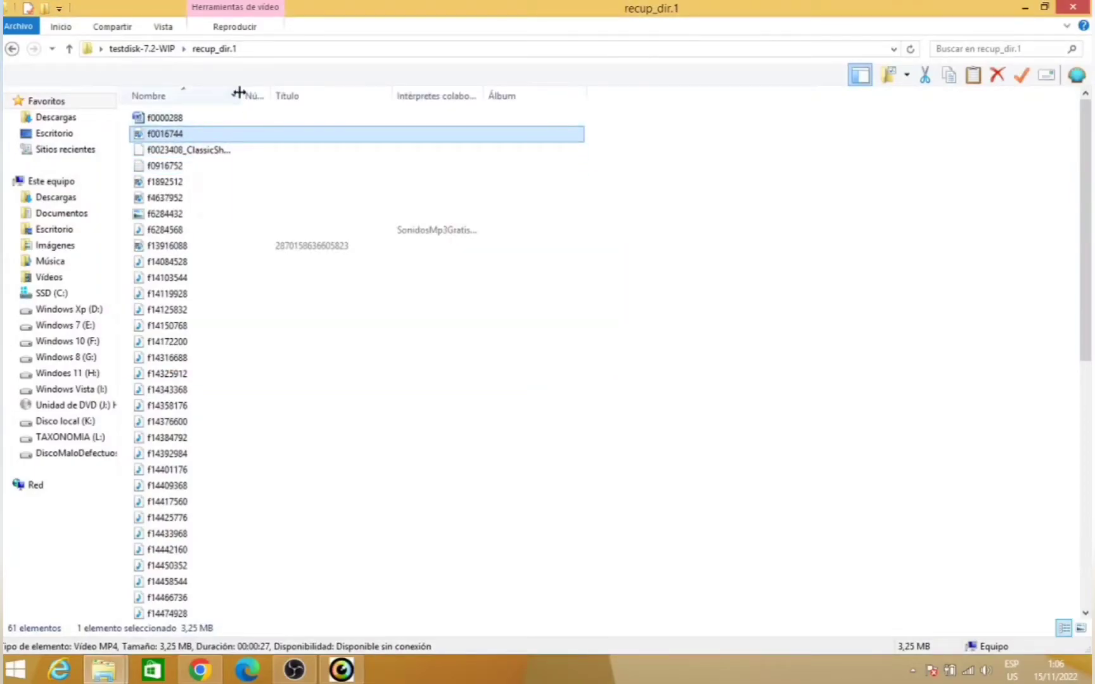
# Widen the Nombre column to show full file names and try to open f0023408_ClassicShellSetup_exe, dismissing the choice of application.
pyautogui.moveTo(239, 91); pyautogui.dragTo(525, 90)
pyautogui.click(231, 157)
pyautogui.doubleClick(229, 157)
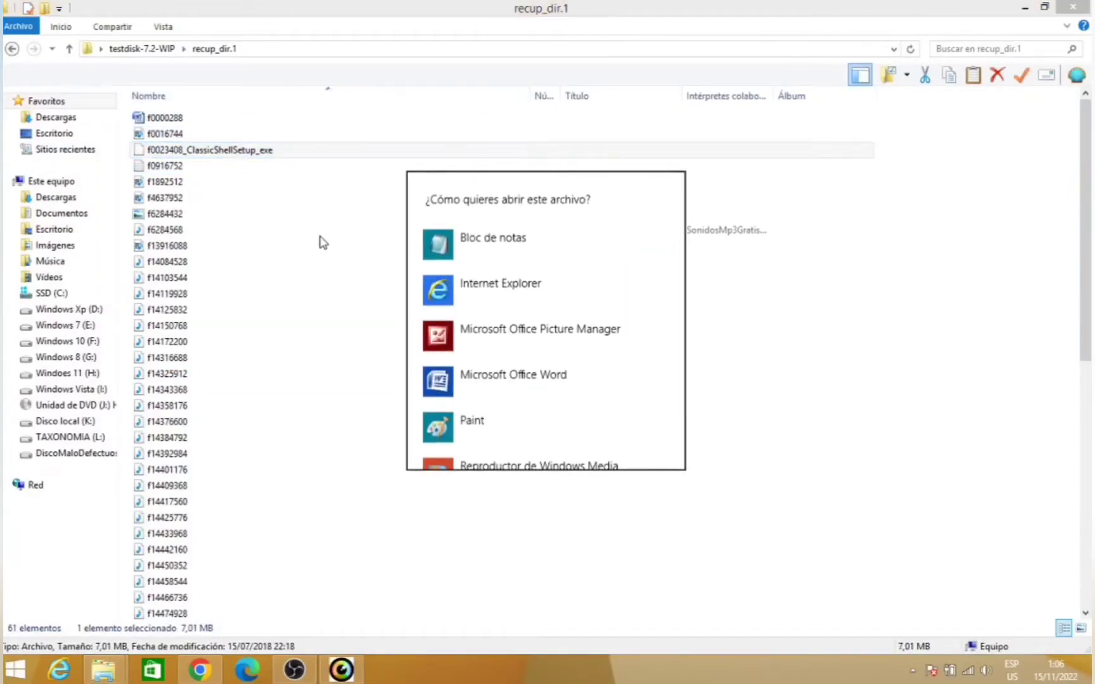
pyautogui.moveTo(683, 291); pyautogui.dragTo(695, 404)
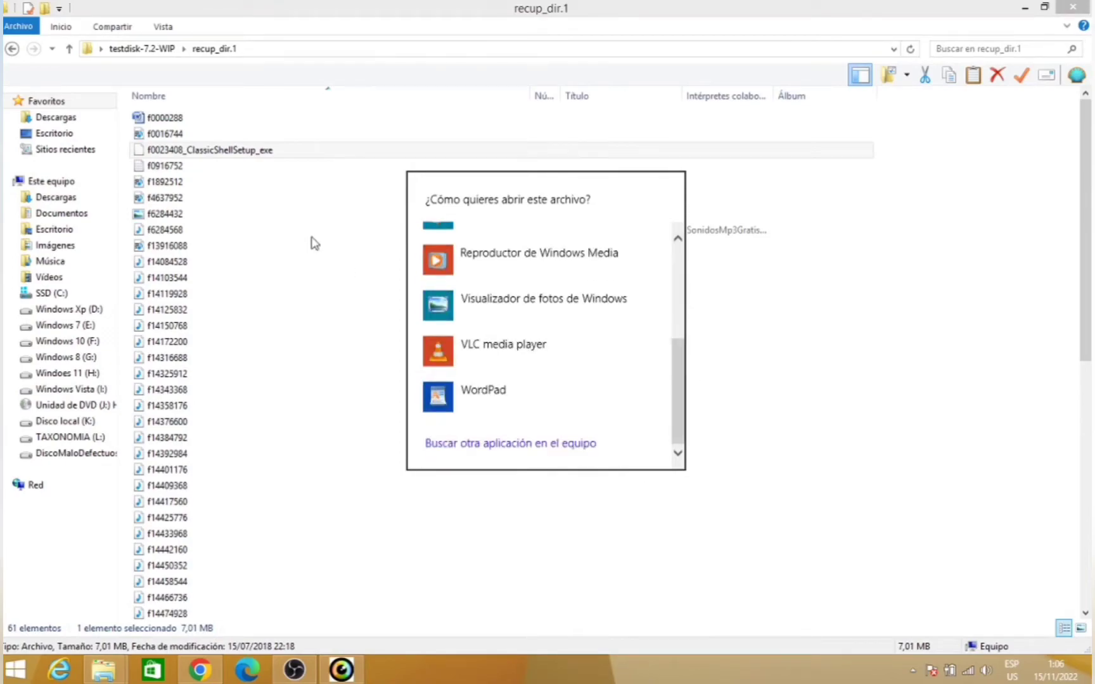
pyautogui.click(311, 242)
pyautogui.moveTo(1086, 228); pyautogui.dragTo(1087, 190)
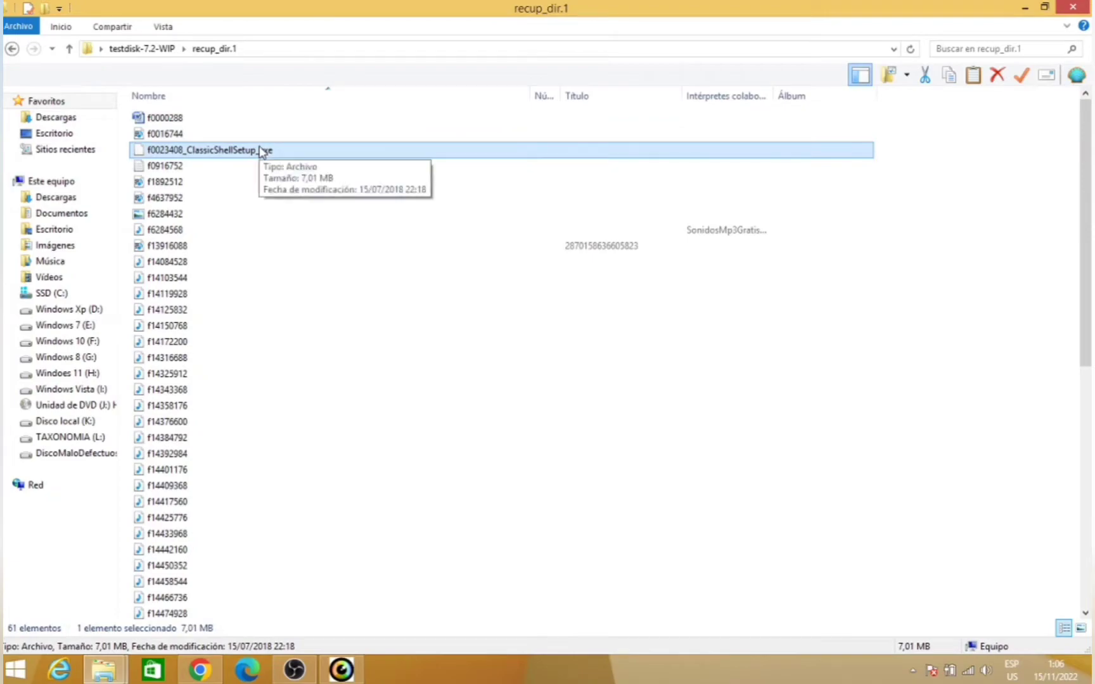
# Rename the recovered Classic Shell installer as f0023408_ClassicShellSetup.exe and try to run it.
pyautogui.rightClick(262, 151)
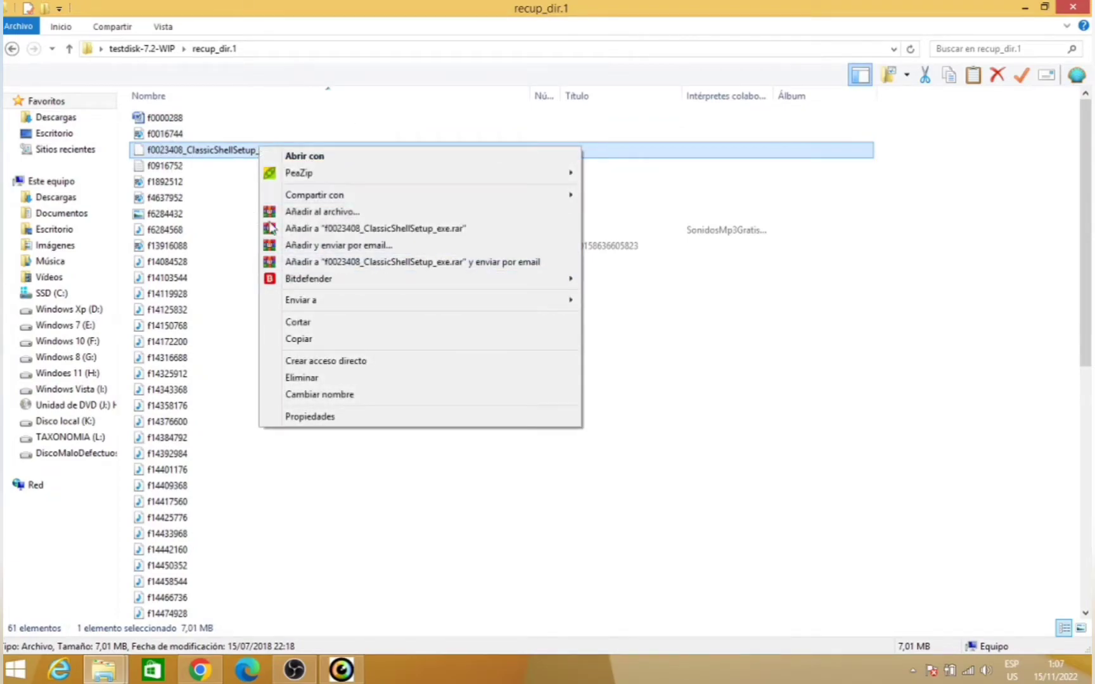
pyautogui.click(331, 394)
pyautogui.click(263, 151)
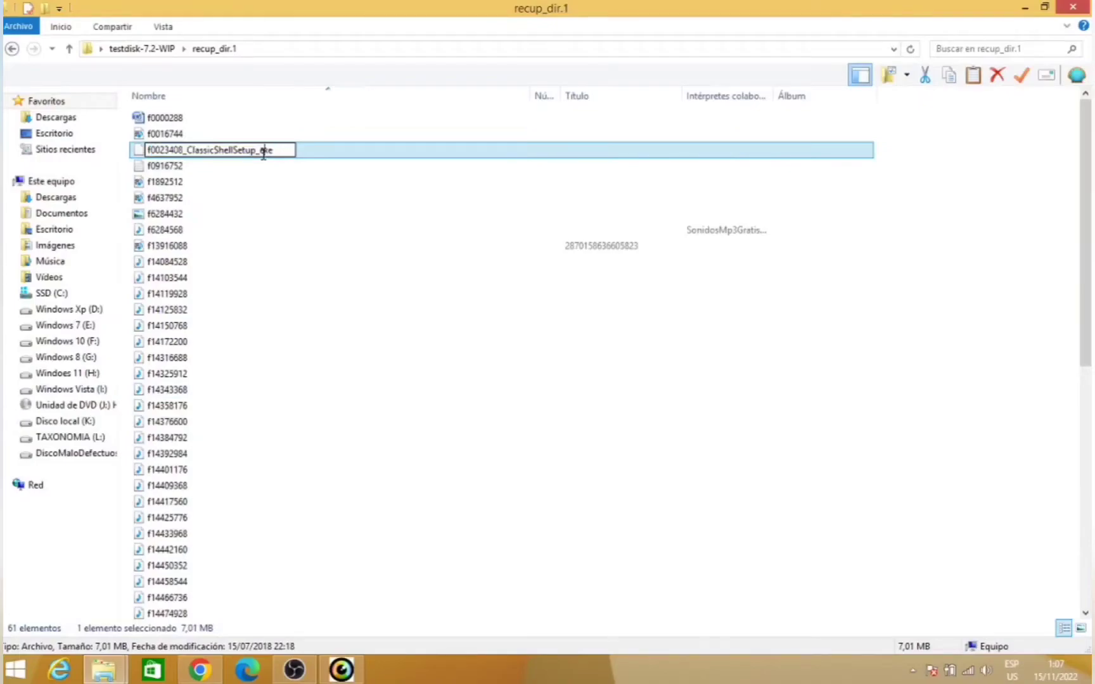
pyautogui.press('BackSpace')
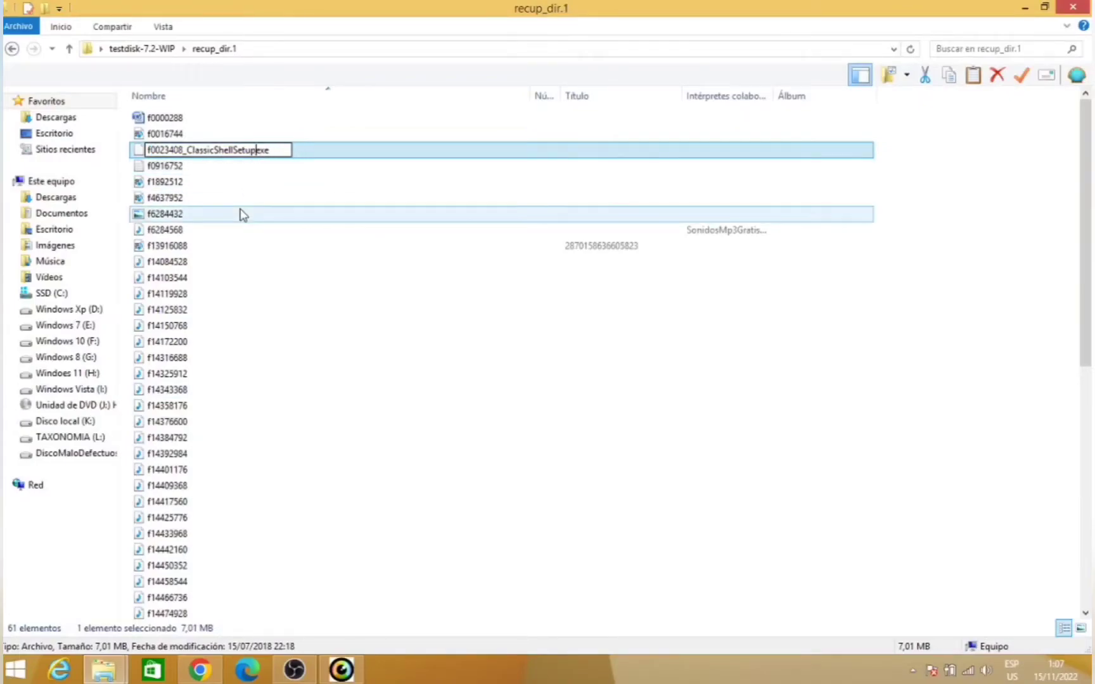
pyautogui.write('.')
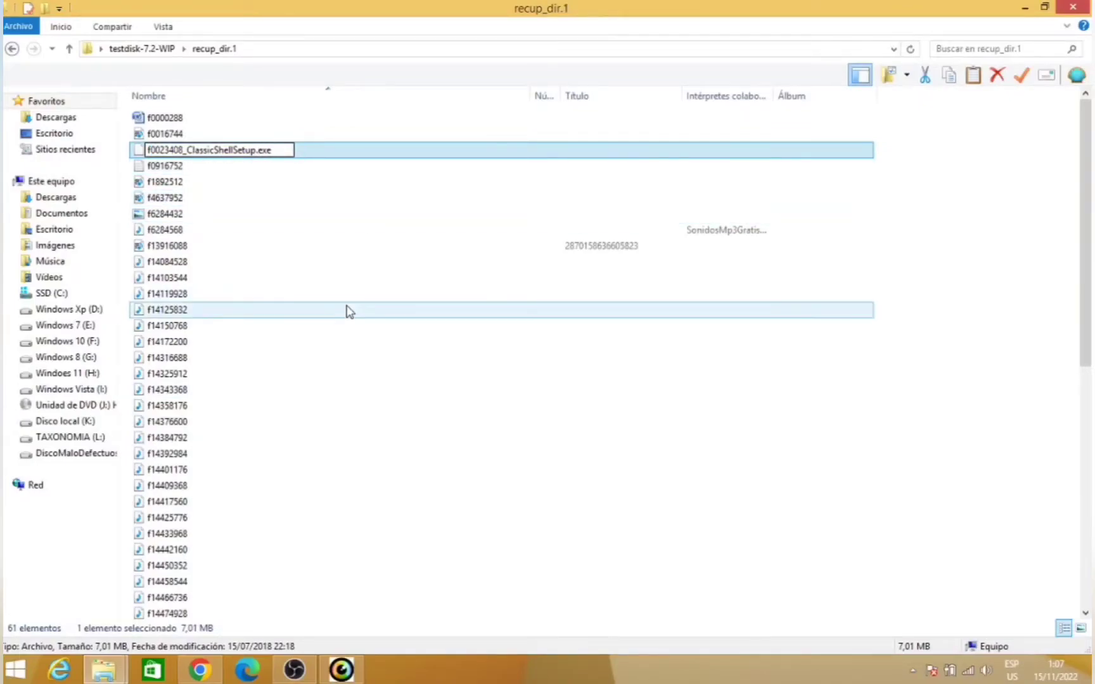
pyautogui.click(347, 310)
pyautogui.doubleClick(230, 152)
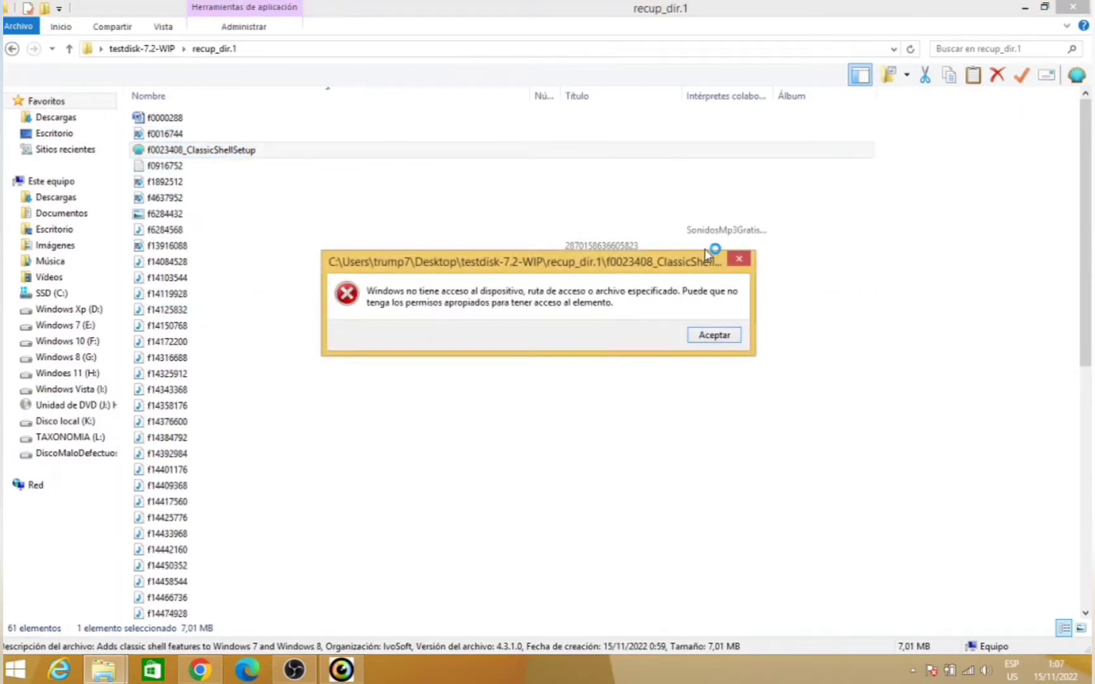
pyautogui.click(742, 262)
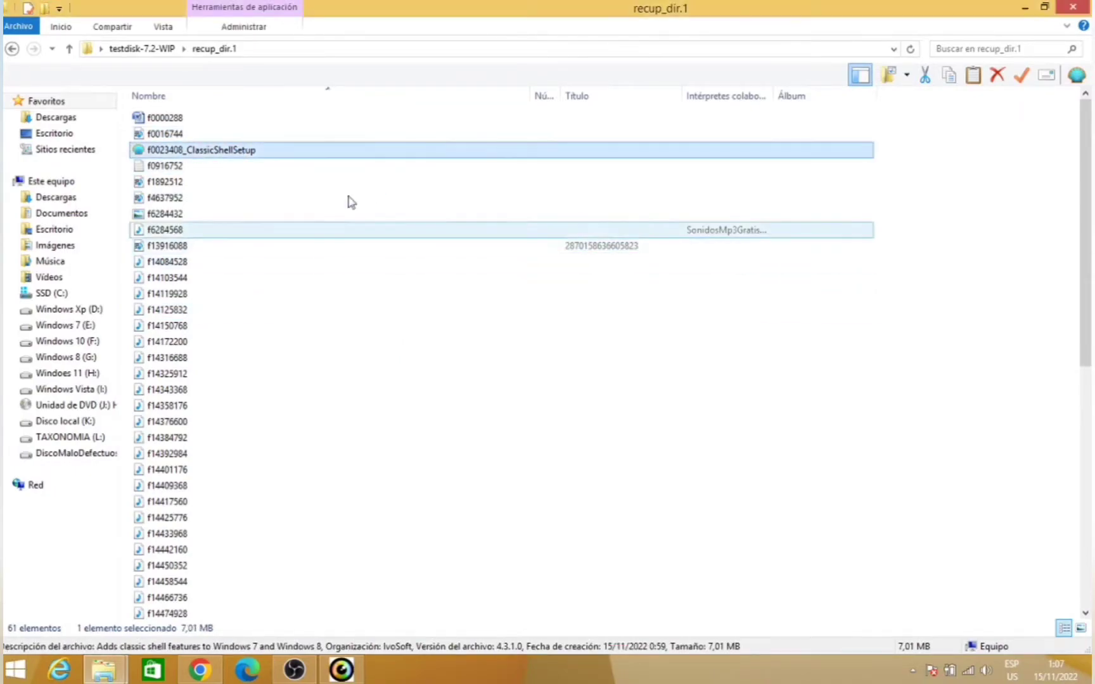
# View the recovered picture f6284432 and play the video f4637952, closing both viewers.
pyautogui.click(187, 185)
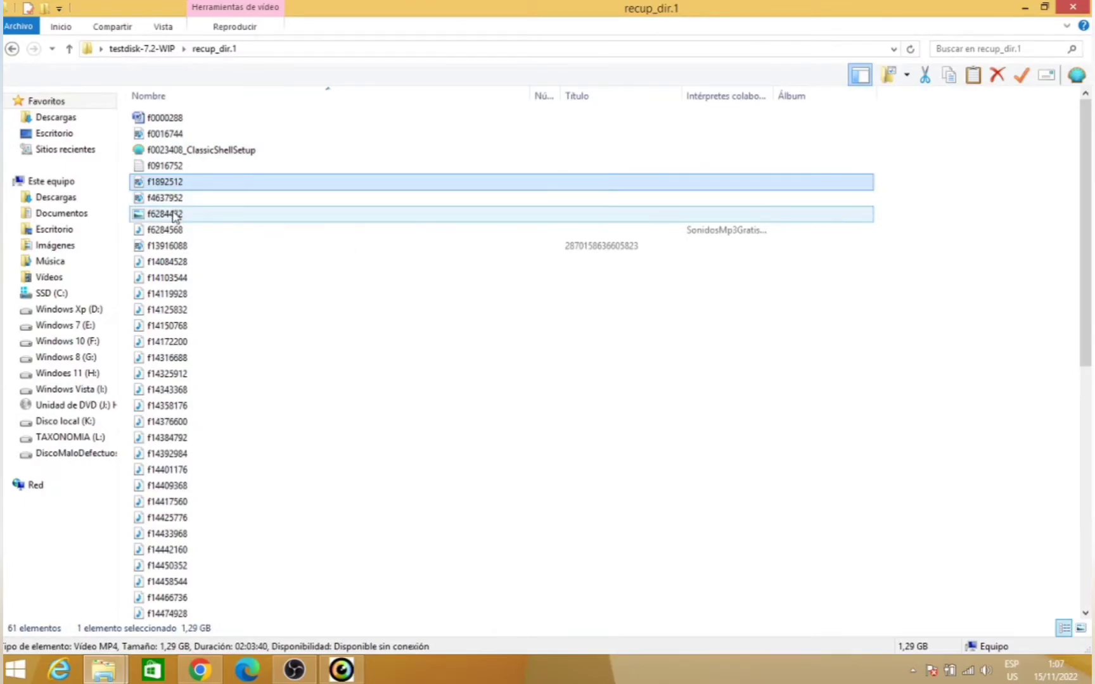
pyautogui.doubleClick(171, 215)
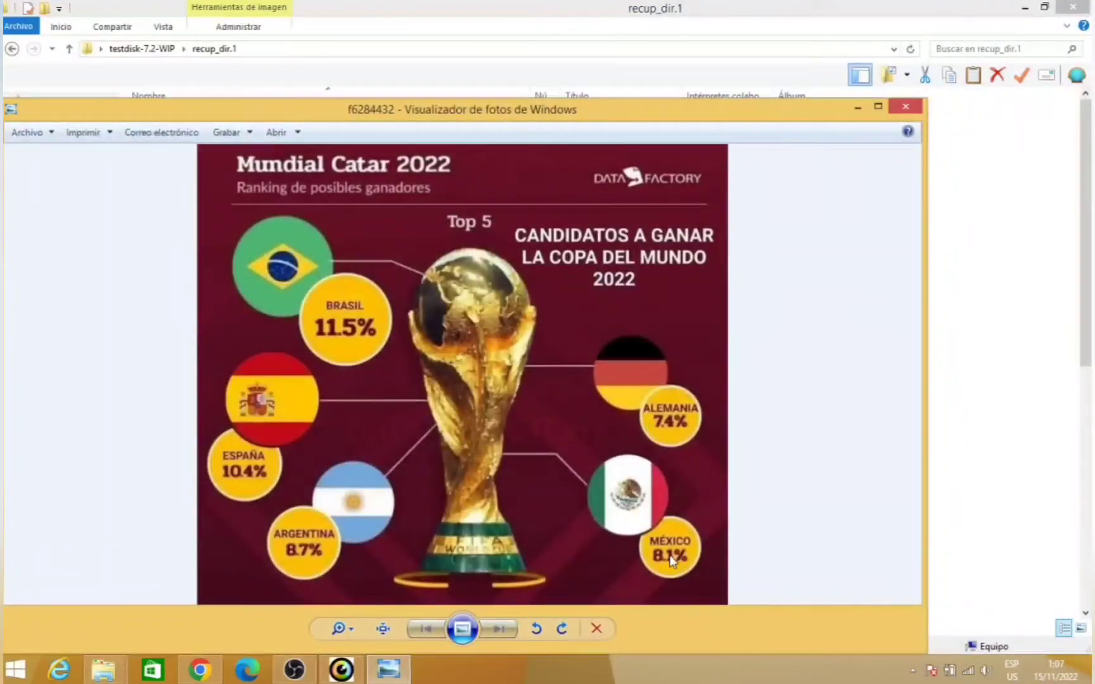
pyautogui.click(905, 108)
pyautogui.click(214, 152)
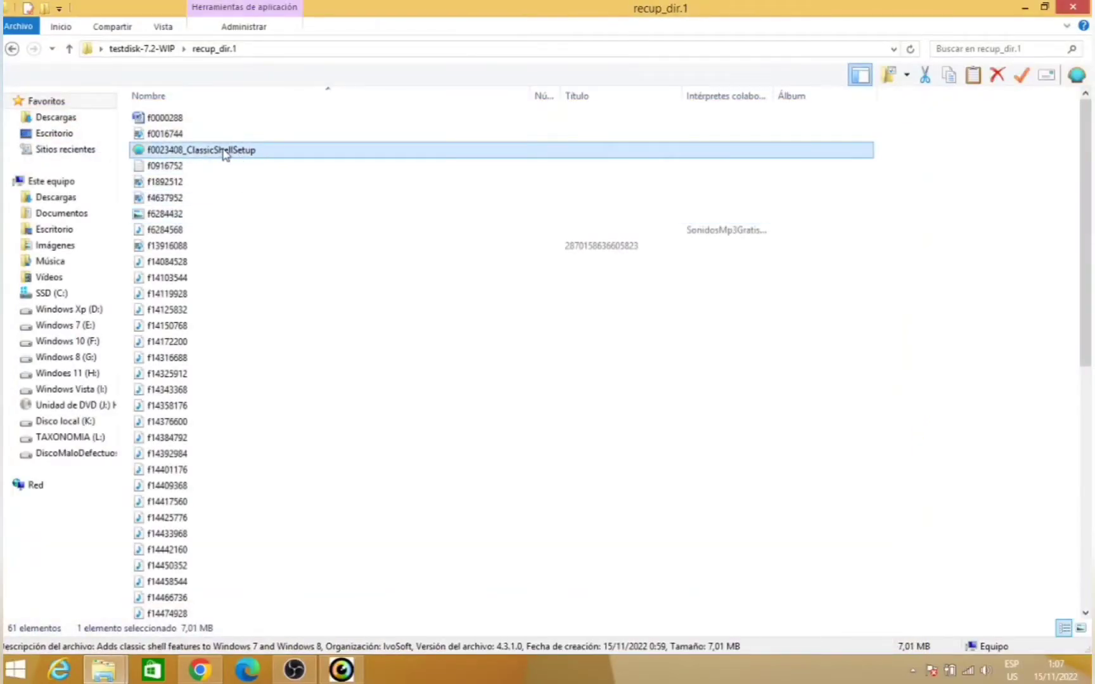
pyautogui.doubleClick(210, 196)
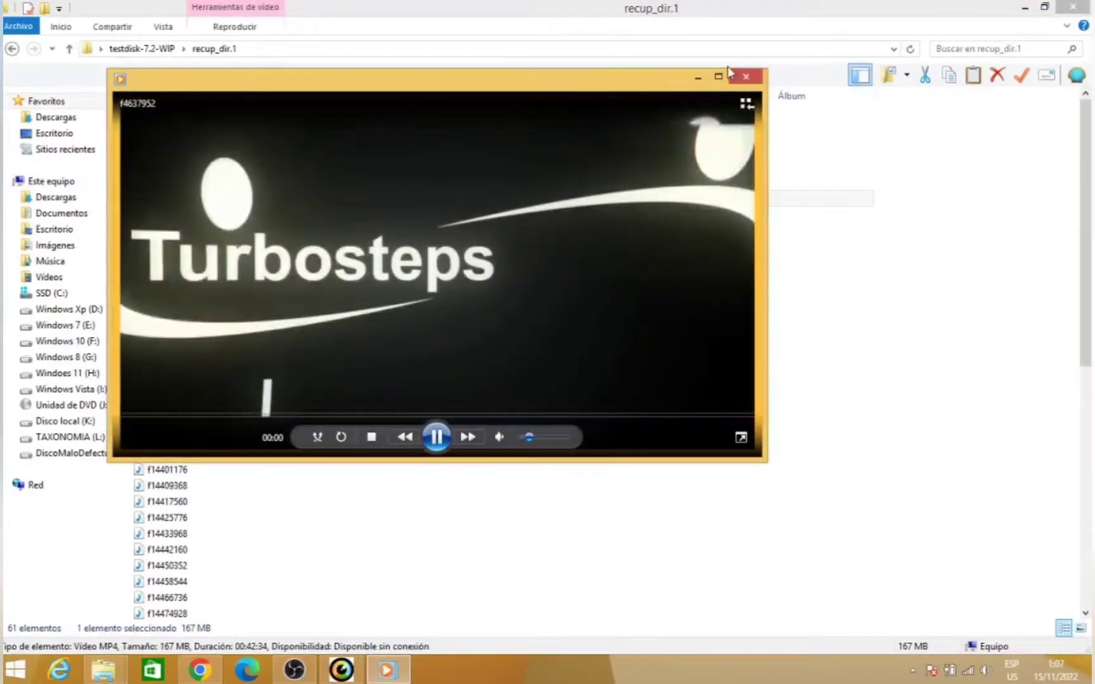
pyautogui.click(746, 76)
# Play the recovered video f0016744 again and the MP3 sound f6284568, closing the player after each.
pyautogui.moveTo(1089, 136)
pyautogui.mouseDown()
pyautogui.moveTo(1086, 381)
pyautogui.moveTo(1090, 147)
pyautogui.mouseUp()
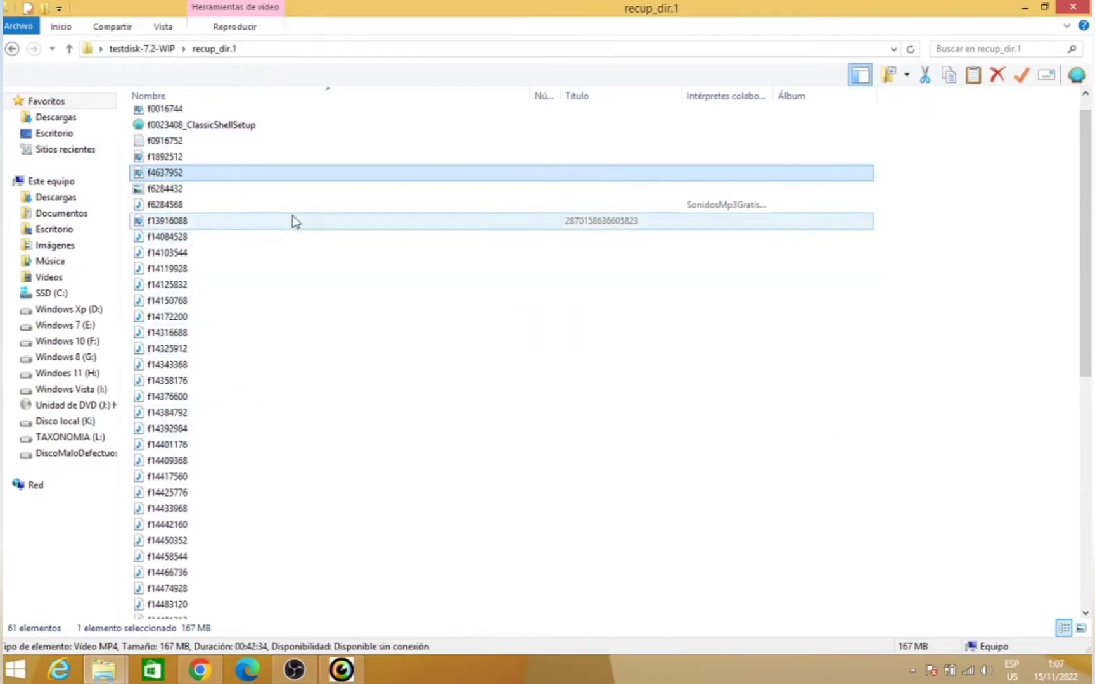
pyautogui.scroll(1, 279, 152)
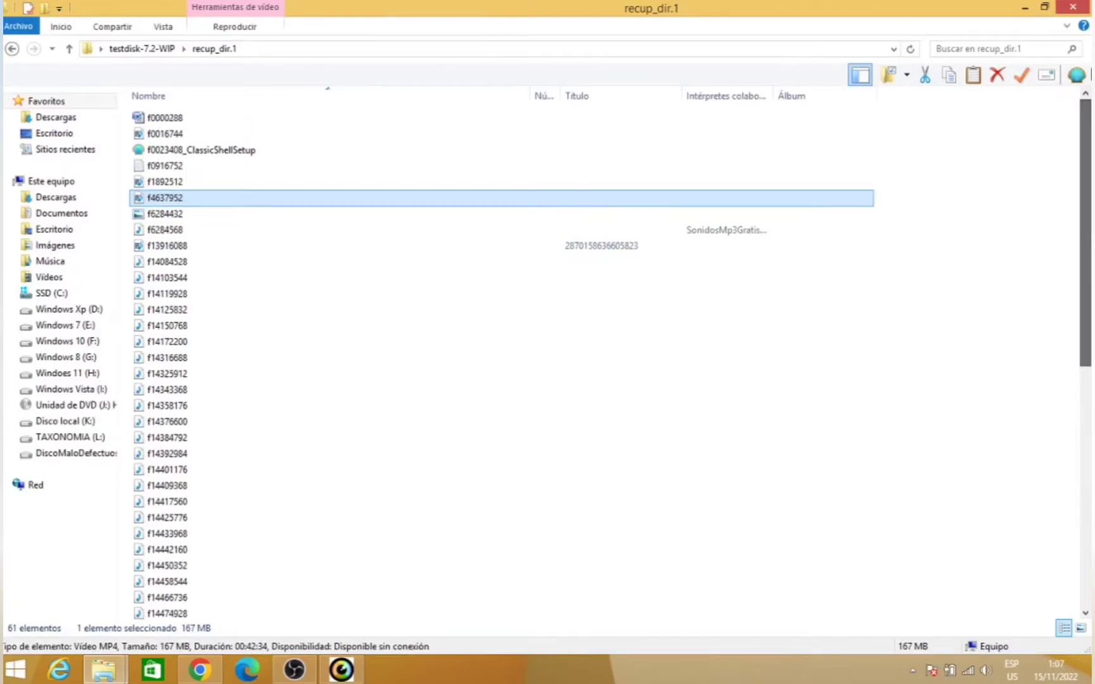
pyautogui.doubleClick(219, 134)
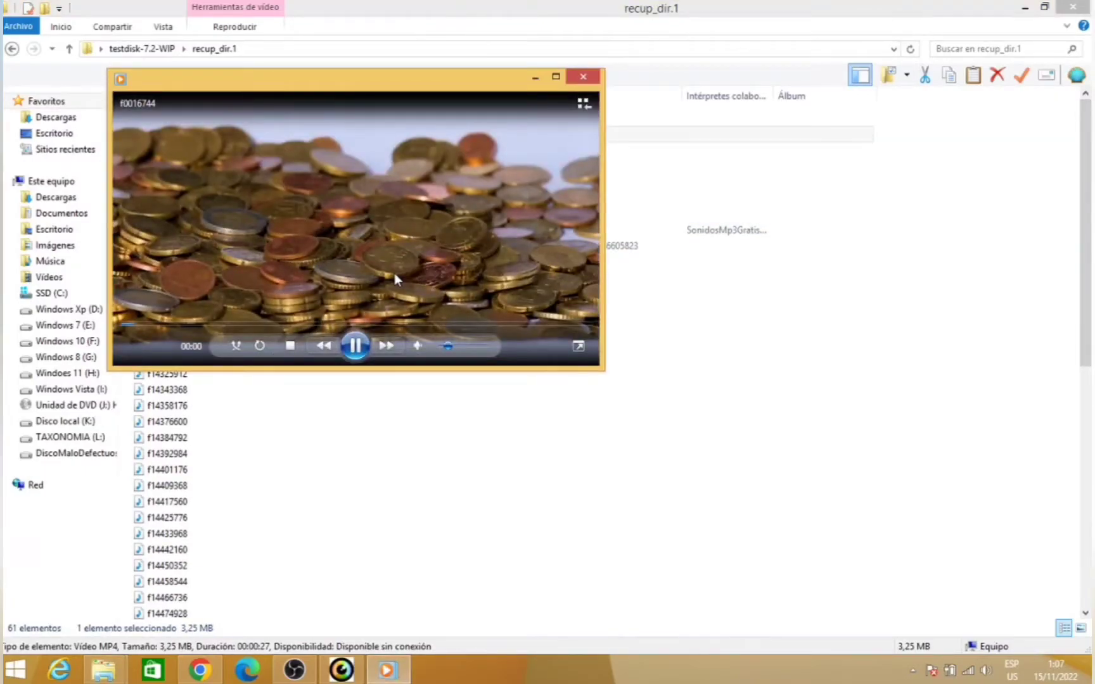
pyautogui.hotkey('alt', 'F4')
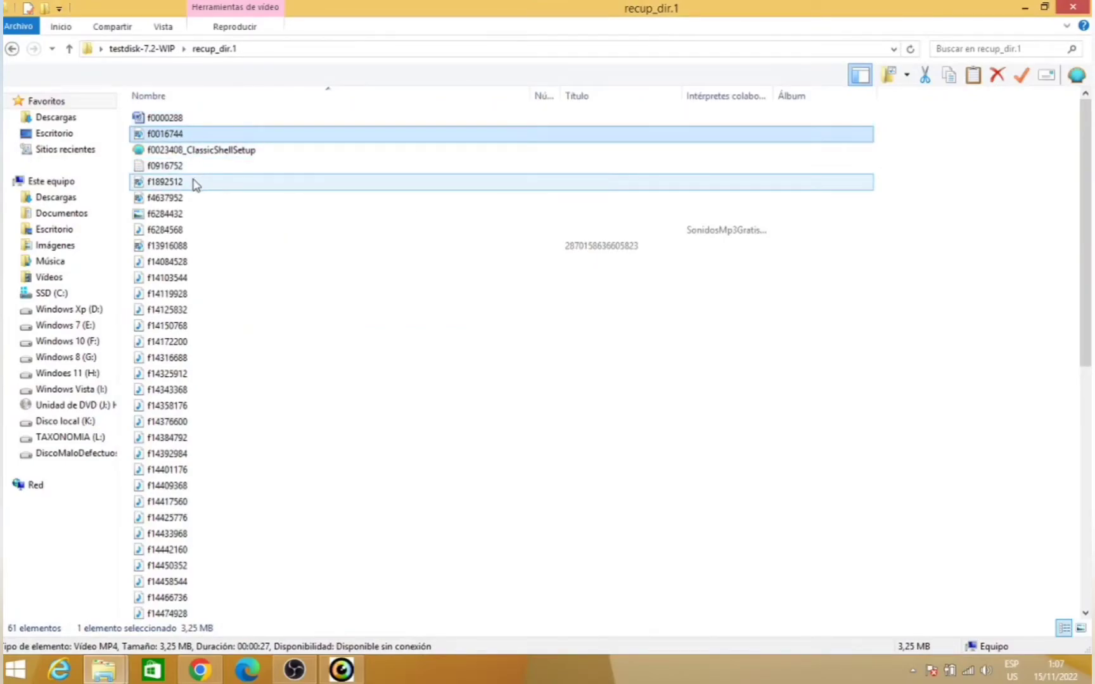
pyautogui.click(171, 230)
pyautogui.doubleClick(172, 231)
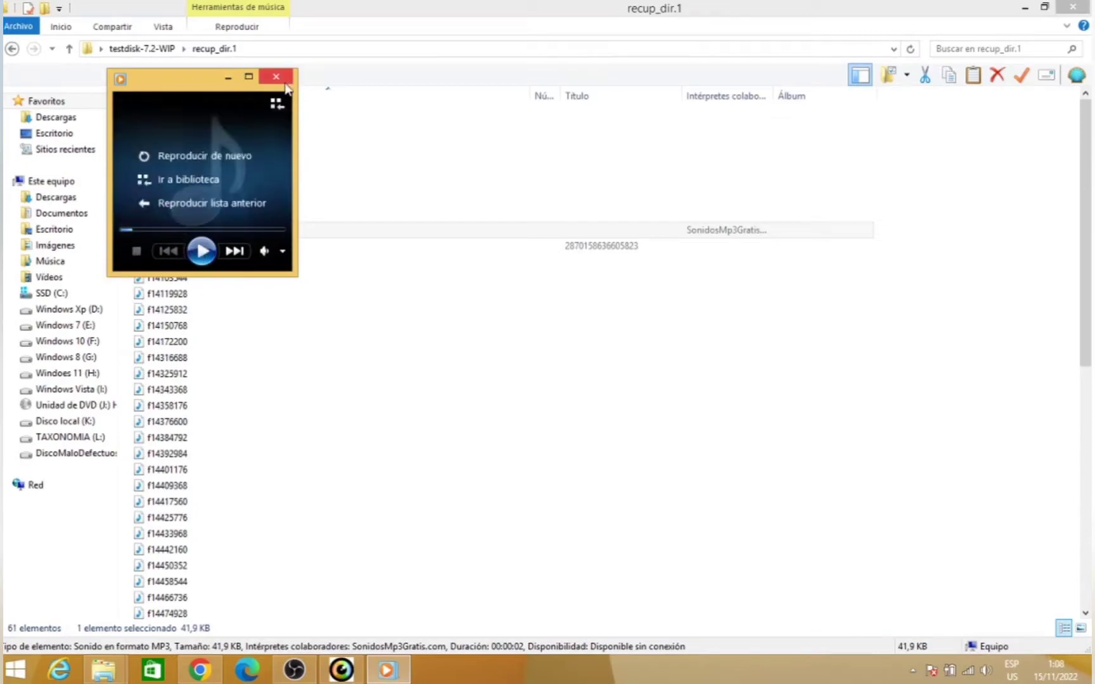
pyautogui.hotkey('alt', 'F4')
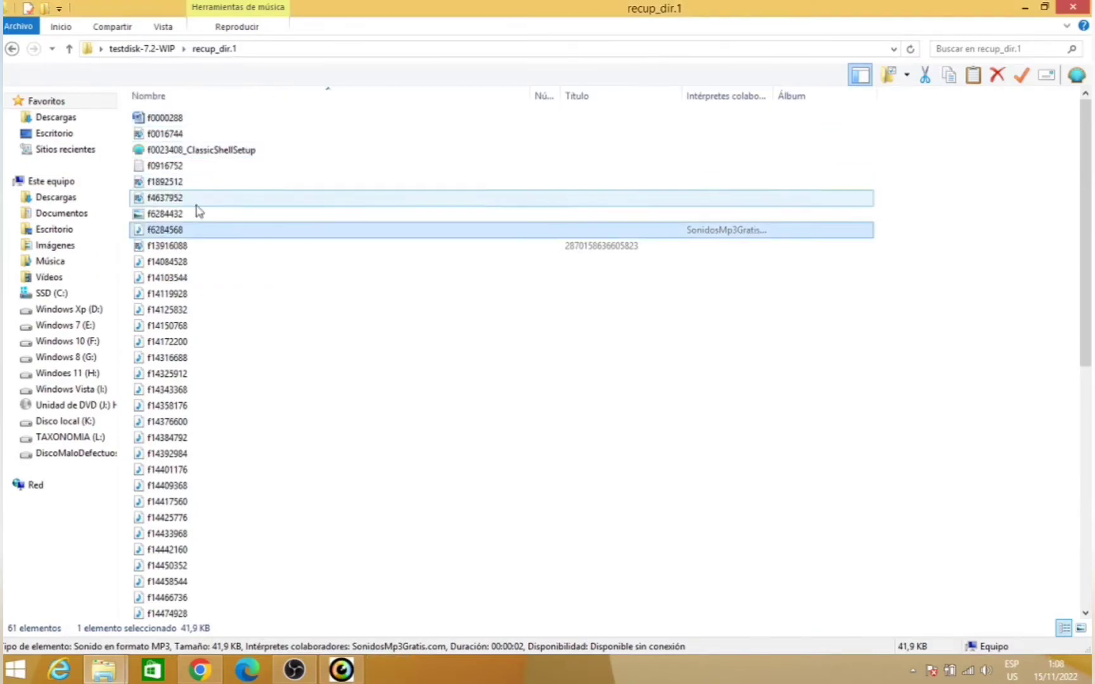
# Rename the recovered MP3 sound f6284568 as "tono pato".
pyautogui.rightClick(166, 236)
pyautogui.click(81, 215)
pyautogui.rightClick(167, 230)
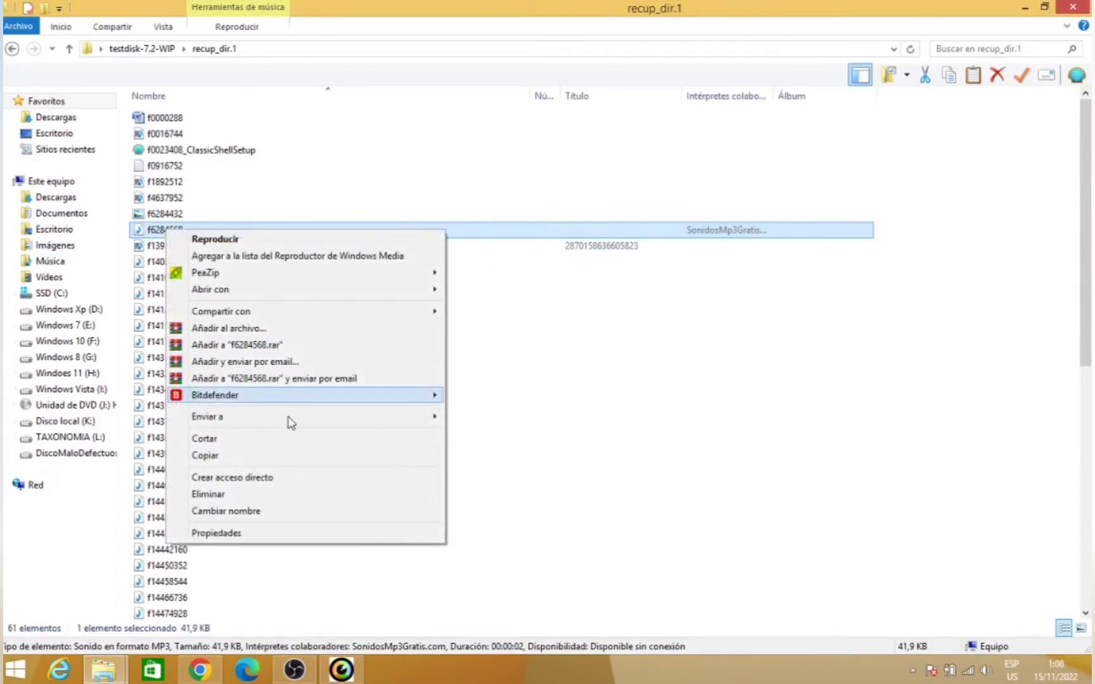
pyautogui.click(245, 511)
pyautogui.write('tono pato')
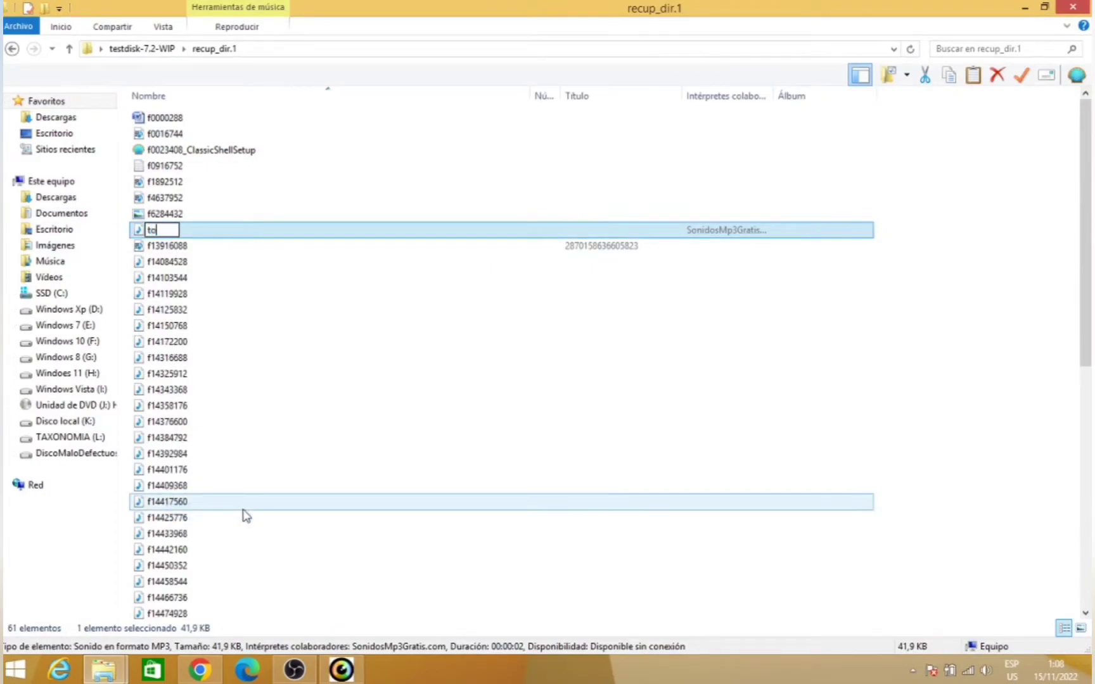
pyautogui.click(159, 213)
# Rename the recovered World Cup picture f6284432 as "mexico campeon del mundi".
pyautogui.rightClick(156, 213)
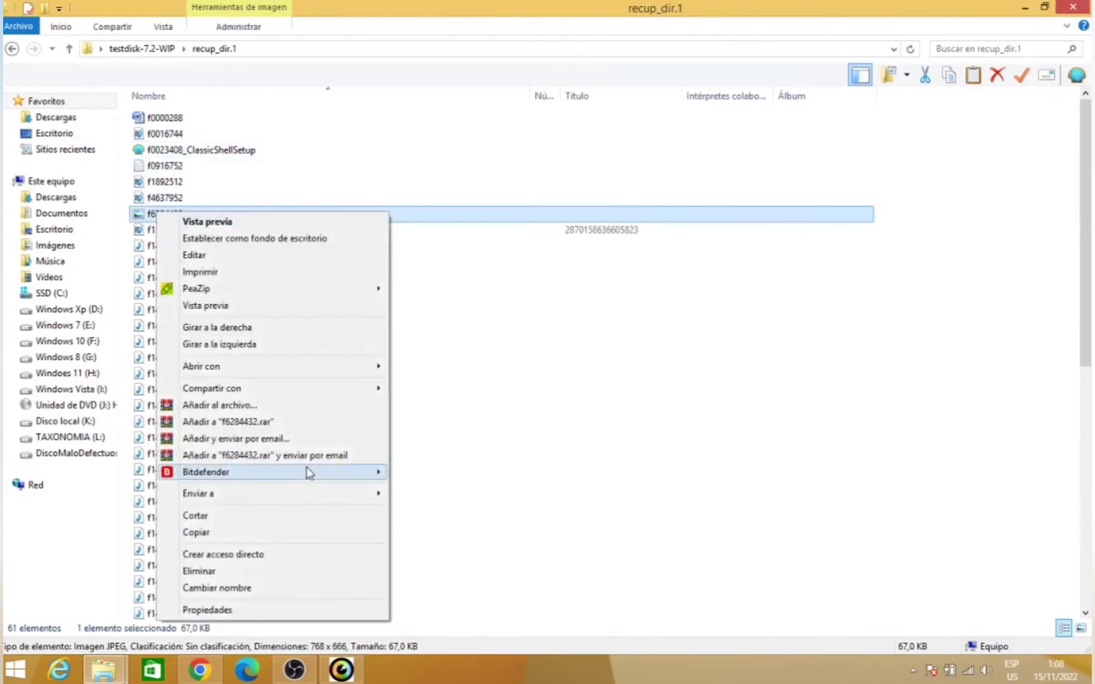
pyautogui.click(244, 598)
pyautogui.click(158, 214)
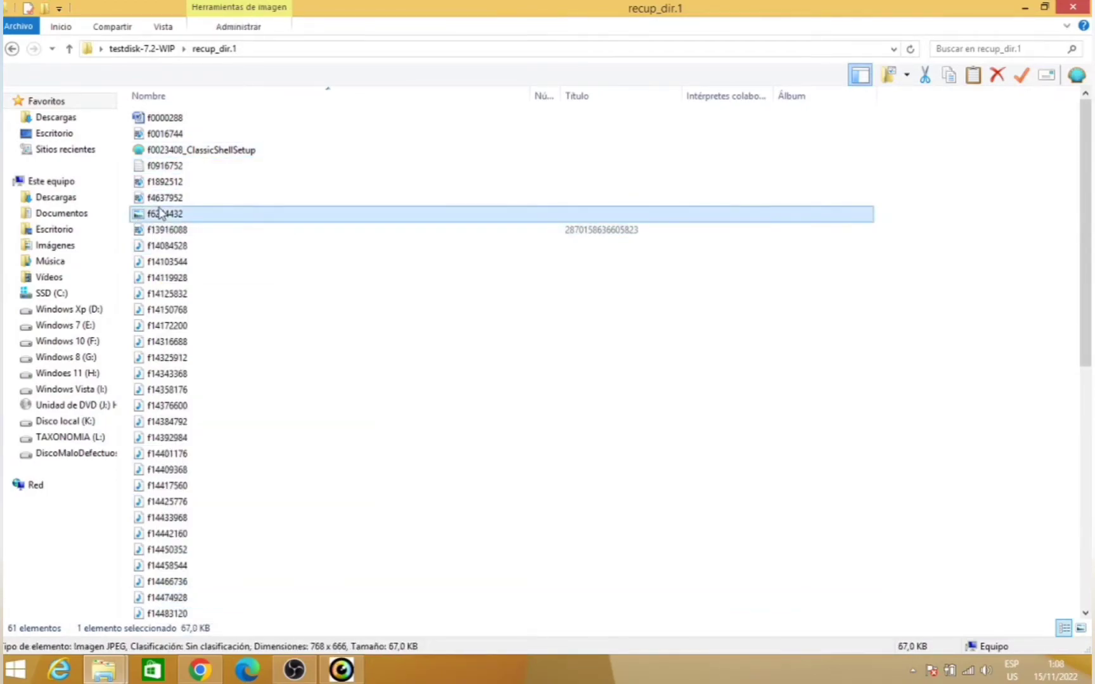
pyautogui.rightClick(159, 214)
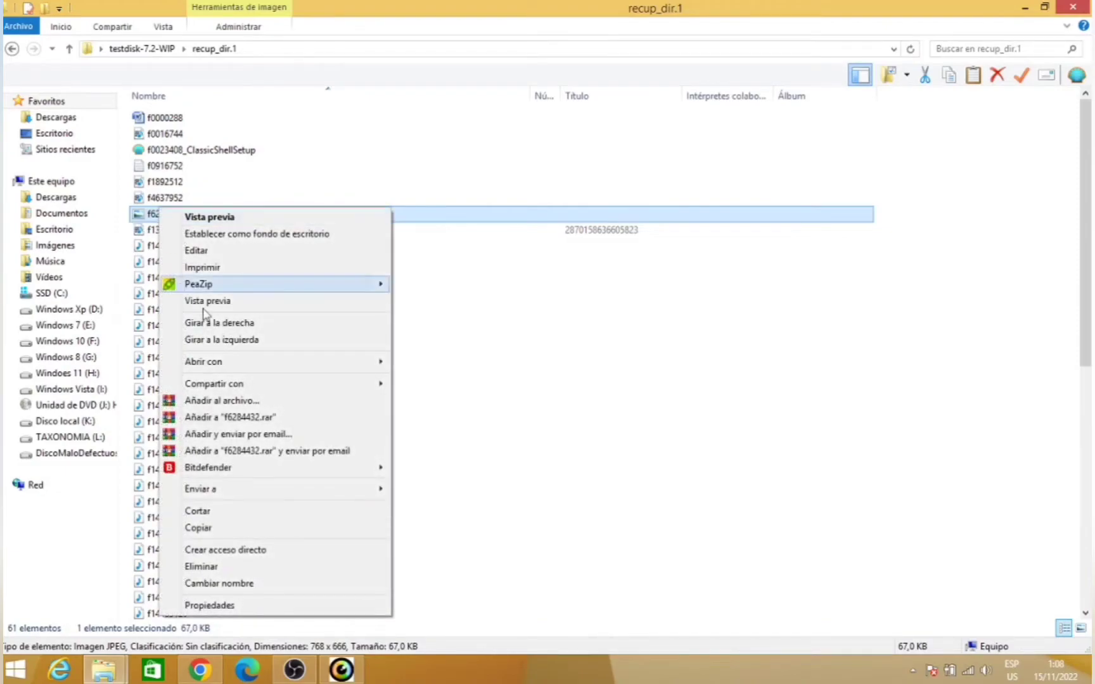
pyautogui.click(277, 583)
pyautogui.write('mexic')
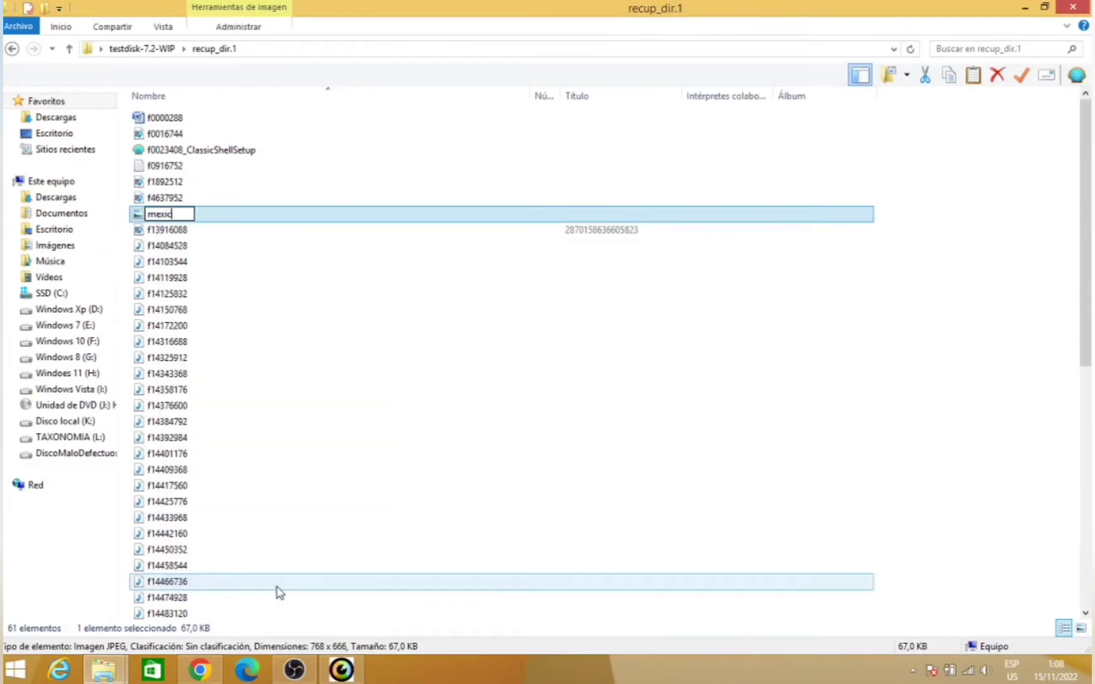
pyautogui.write('eon del mundi')
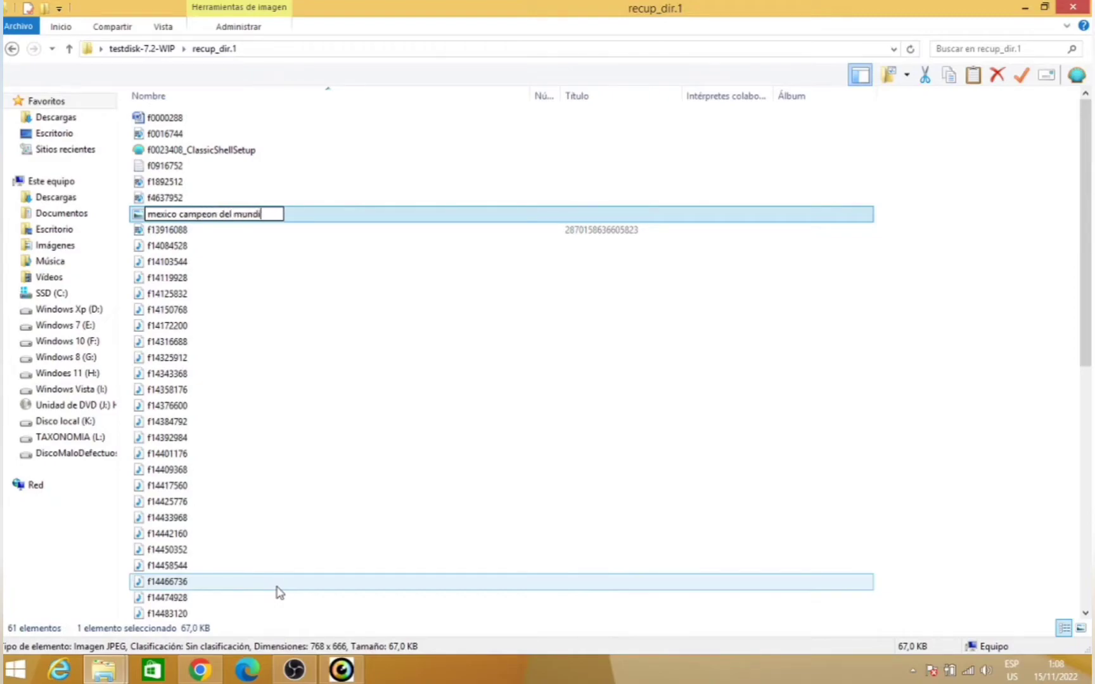
pyautogui.click(283, 424)
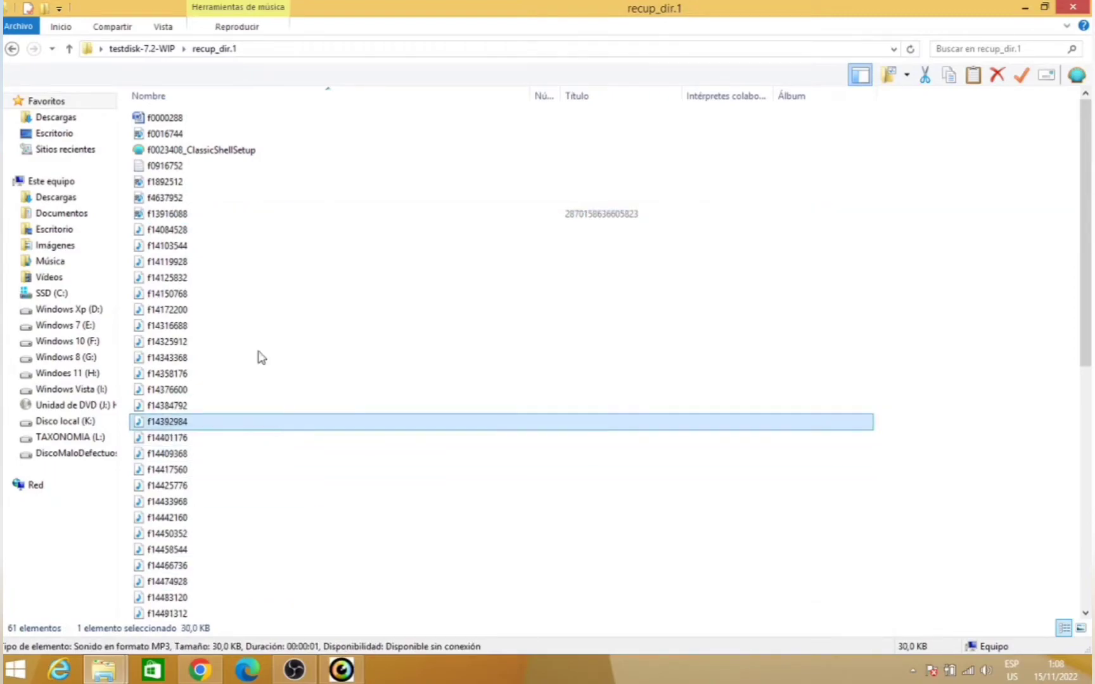
# Rename the recovered MP4 video f0016744 as "video de monedas".
pyautogui.rightClick(182, 121)
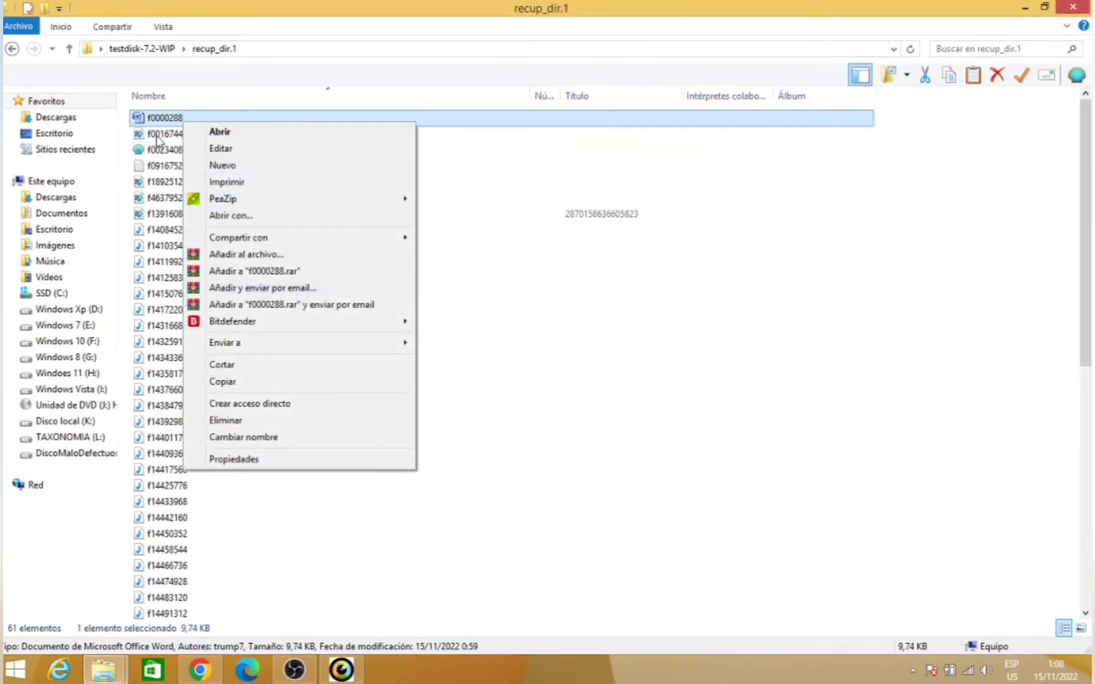
pyautogui.click(160, 134)
pyautogui.rightClick(171, 132)
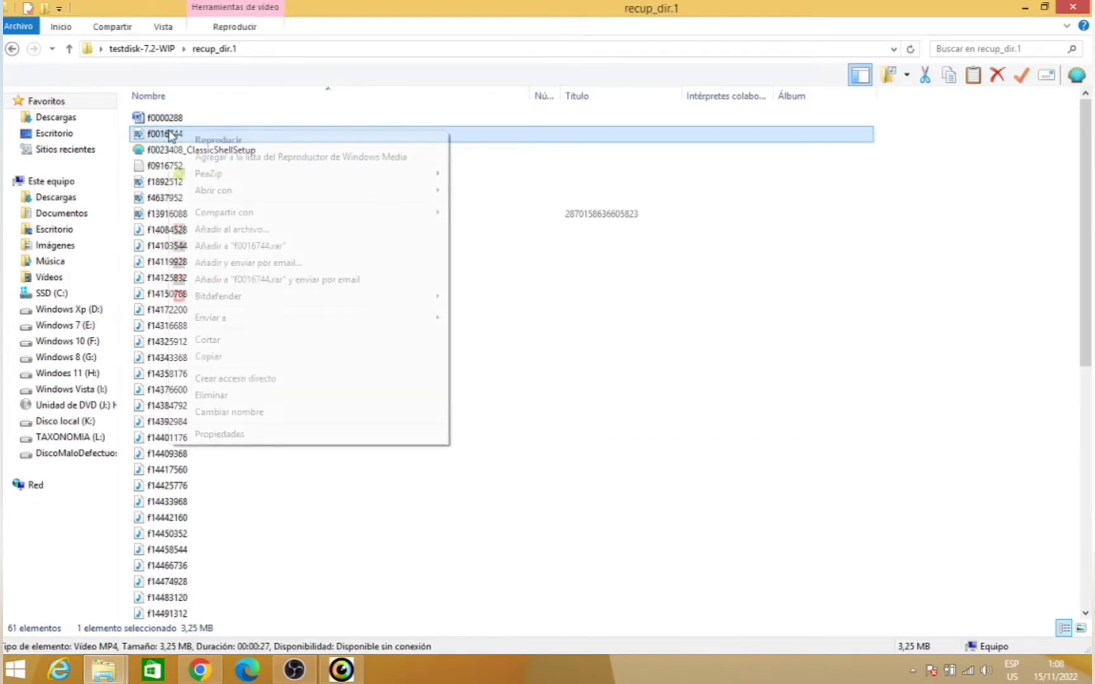
pyautogui.click(264, 417)
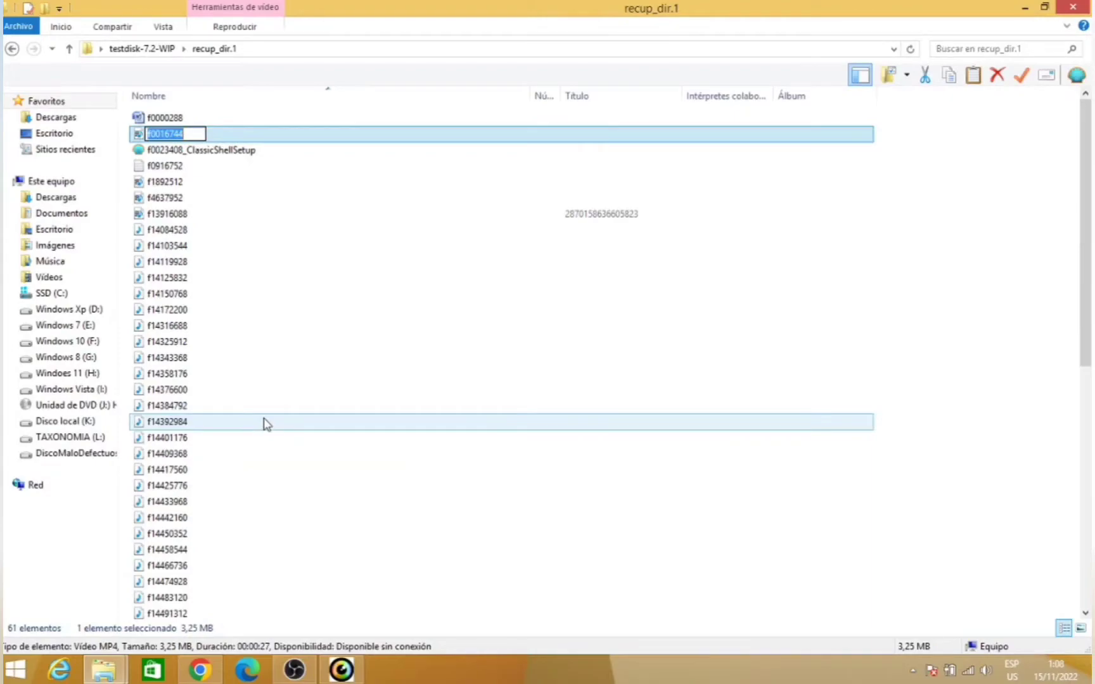
pyautogui.write('video de monedas')
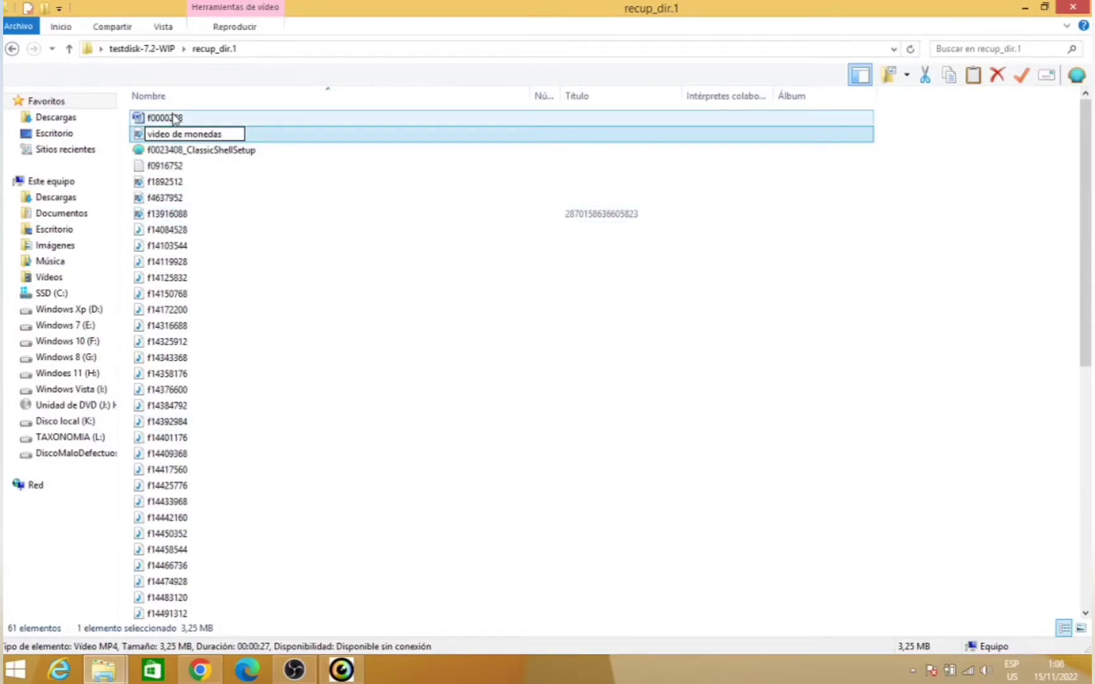
# Rename the recovered Word document f0000288 as "tesis de doctorado en harvartlan".
pyautogui.rightClick(172, 114)
pyautogui.click(252, 428)
pyautogui.write('tesis de doctorado en harvart')
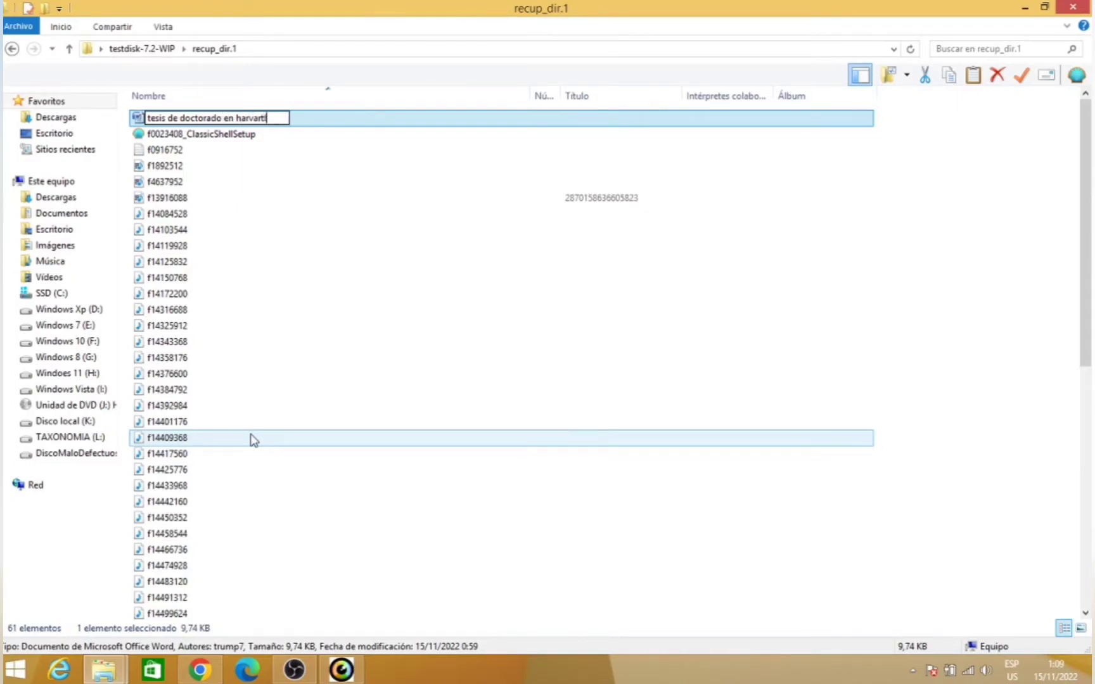
pyautogui.write('ed')
pyautogui.click(253, 198)
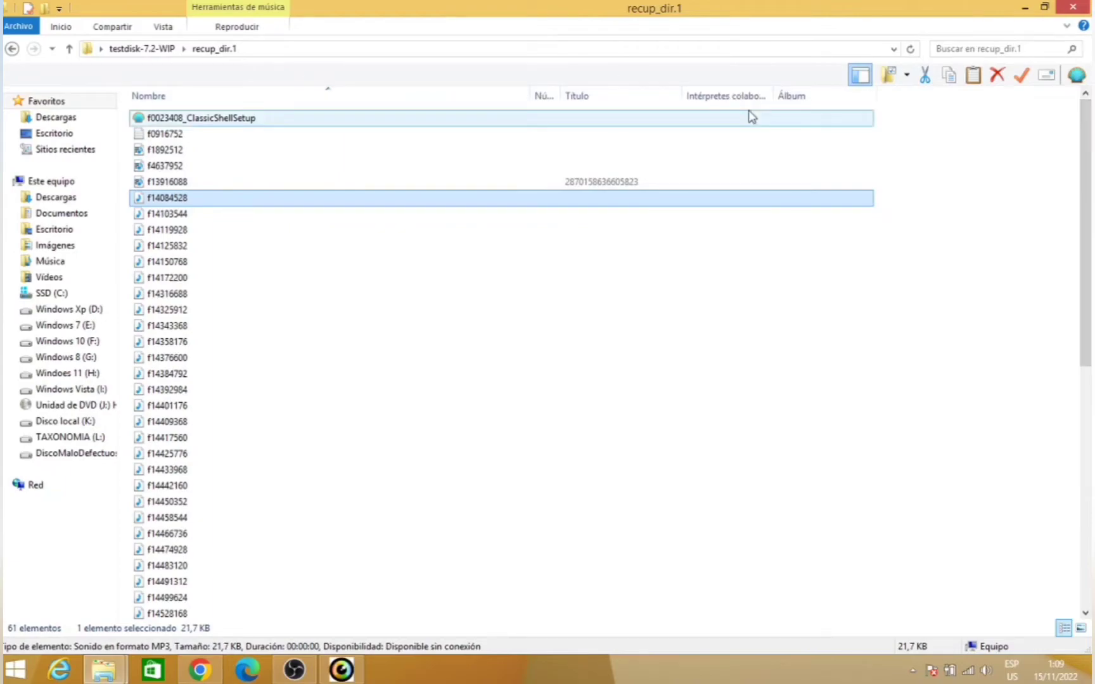
# Add the modification date column to the recup_dir.1 file list and sort the files by it, oldest first.
pyautogui.rightClick(506, 97)
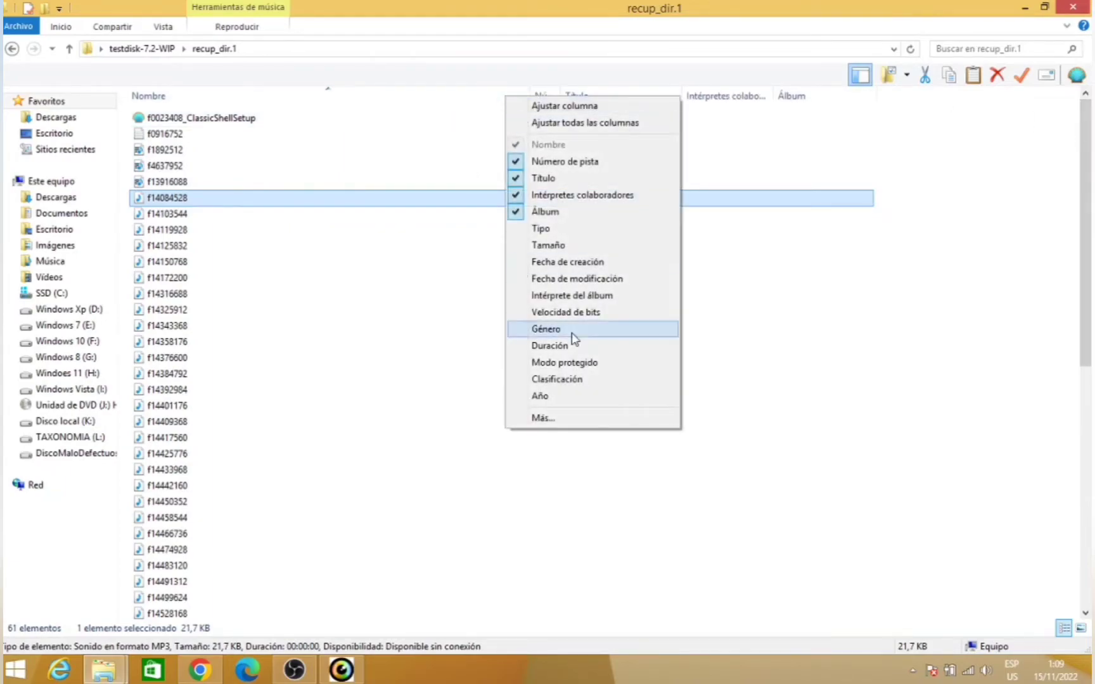
pyautogui.click(578, 279)
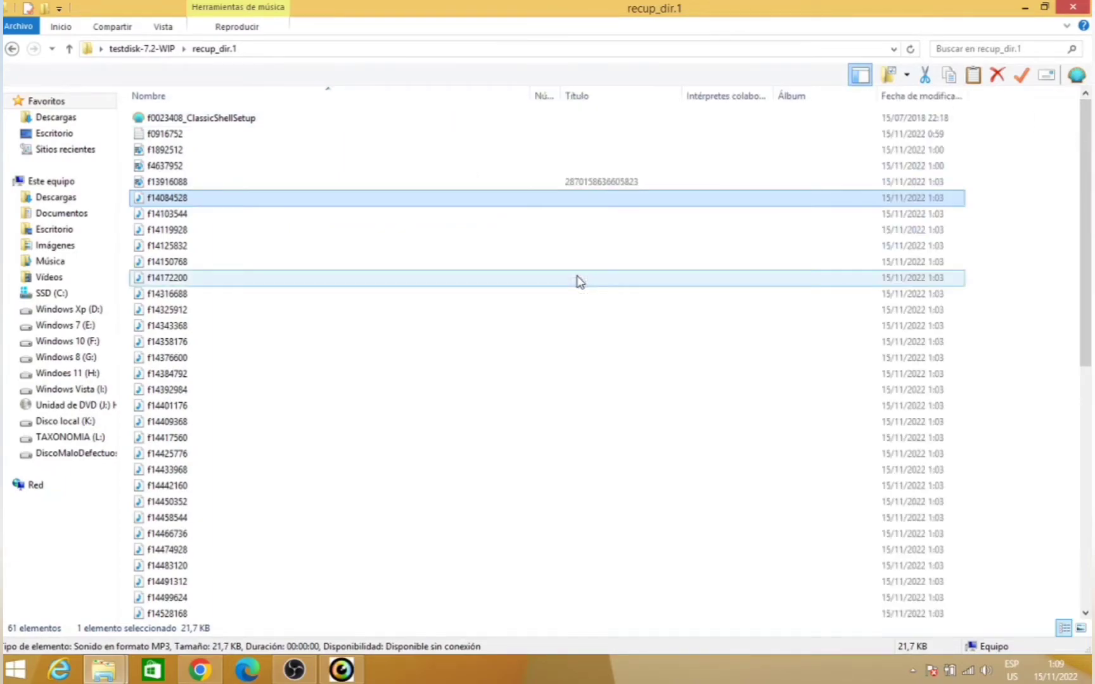
pyautogui.click(916, 96)
pyautogui.click(916, 96)
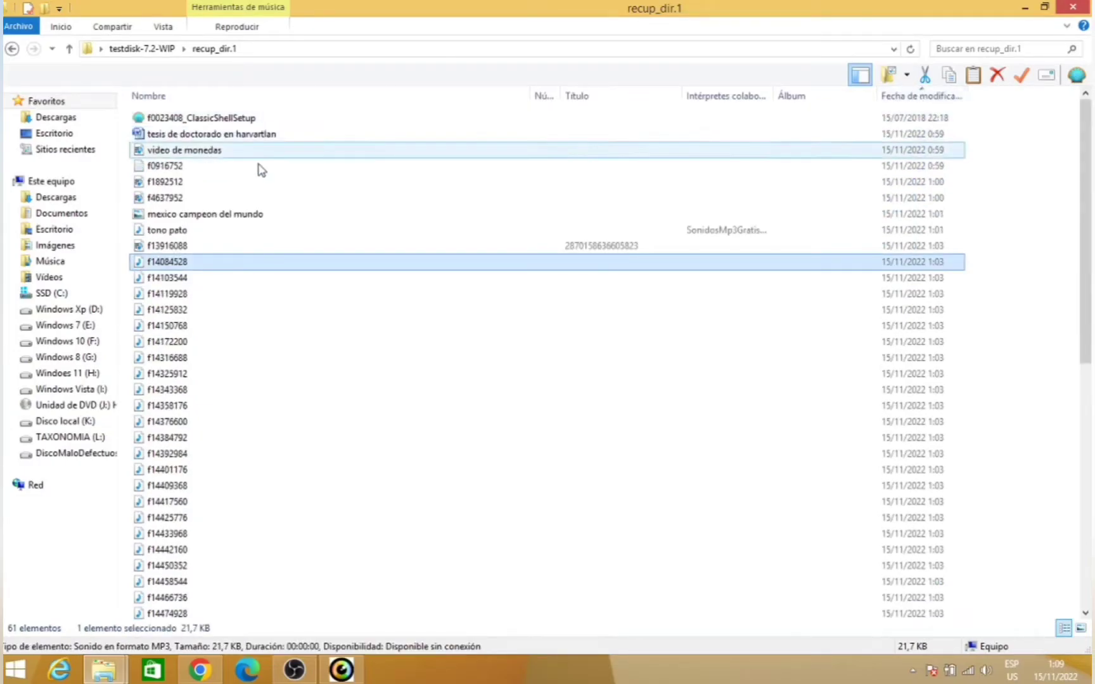
# Open the renamed thesis document and play "video de monedas" to check them, closing each one after viewing.
pyautogui.doubleClick(241, 135)
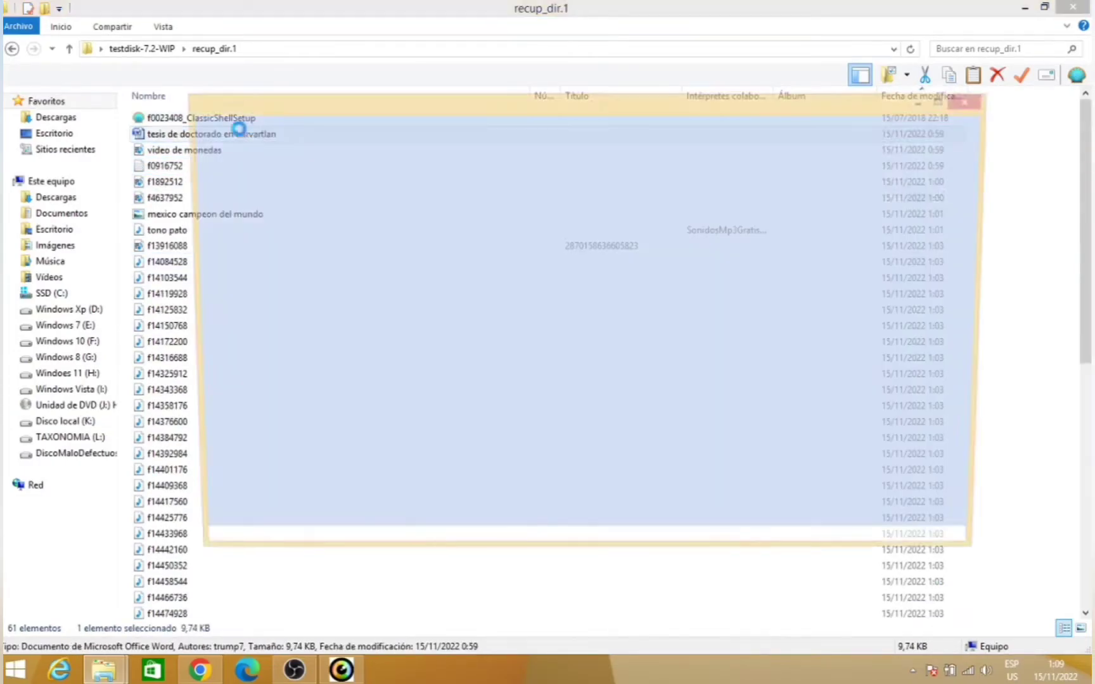
pyautogui.click(976, 96)
pyautogui.doubleClick(228, 150)
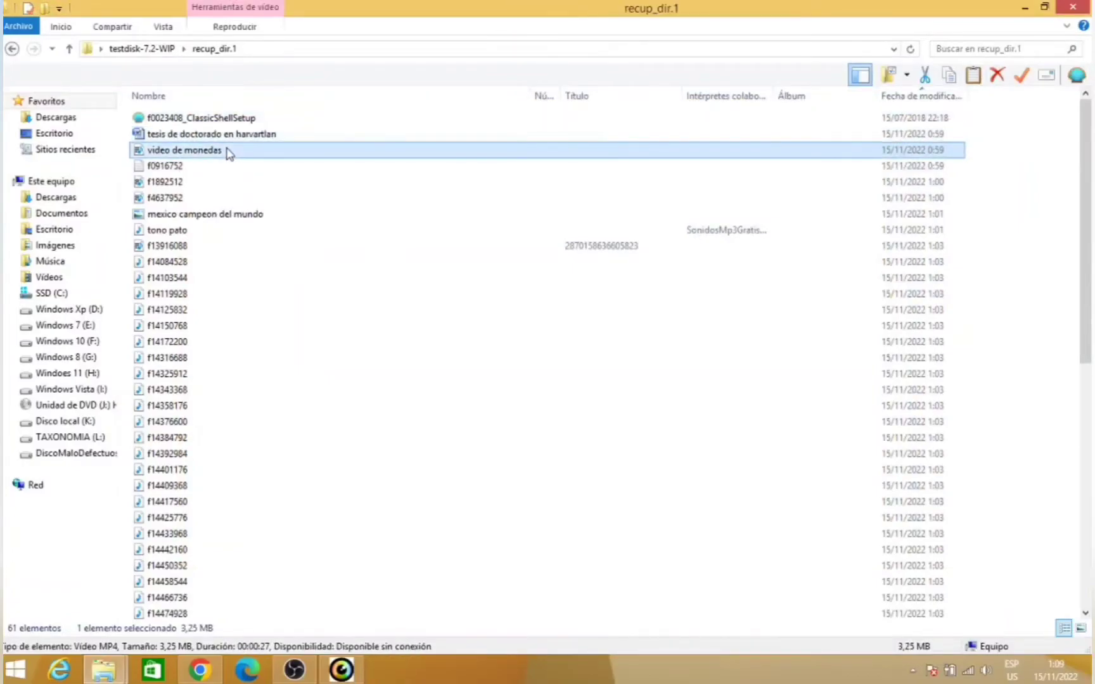
pyautogui.click(583, 76)
pyautogui.press('super+c')
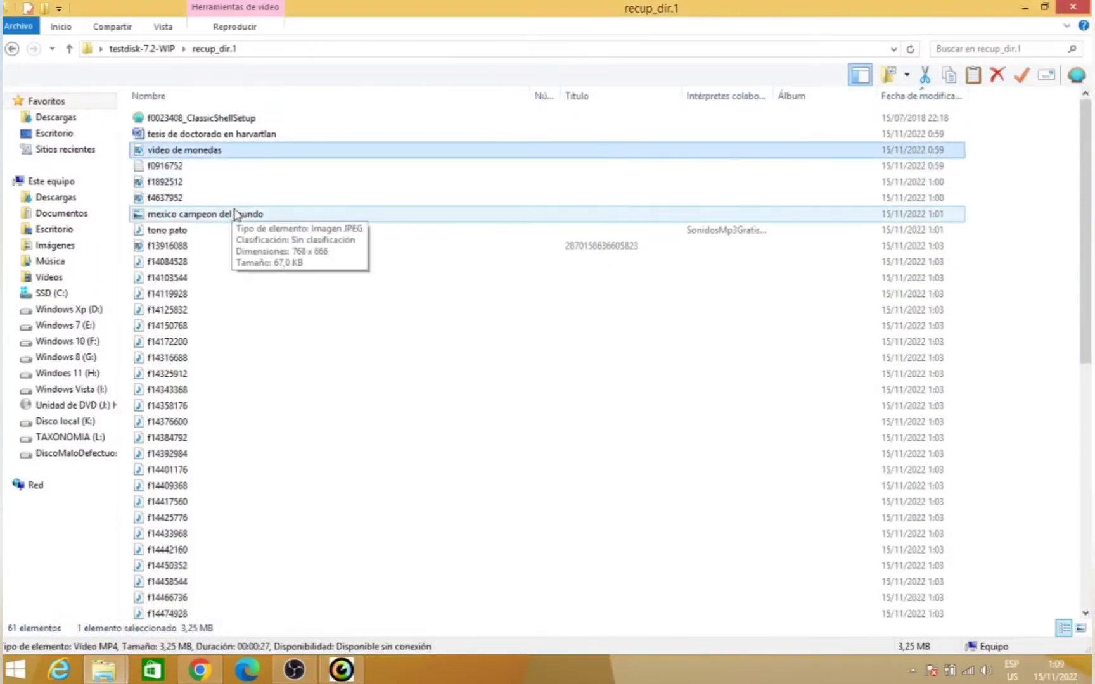
# View the picture "mexico campeon del mundo" and play the sound "tono pato", closing the viewer and the player.
pyautogui.doubleClick(231, 215)
pyautogui.click(907, 107)
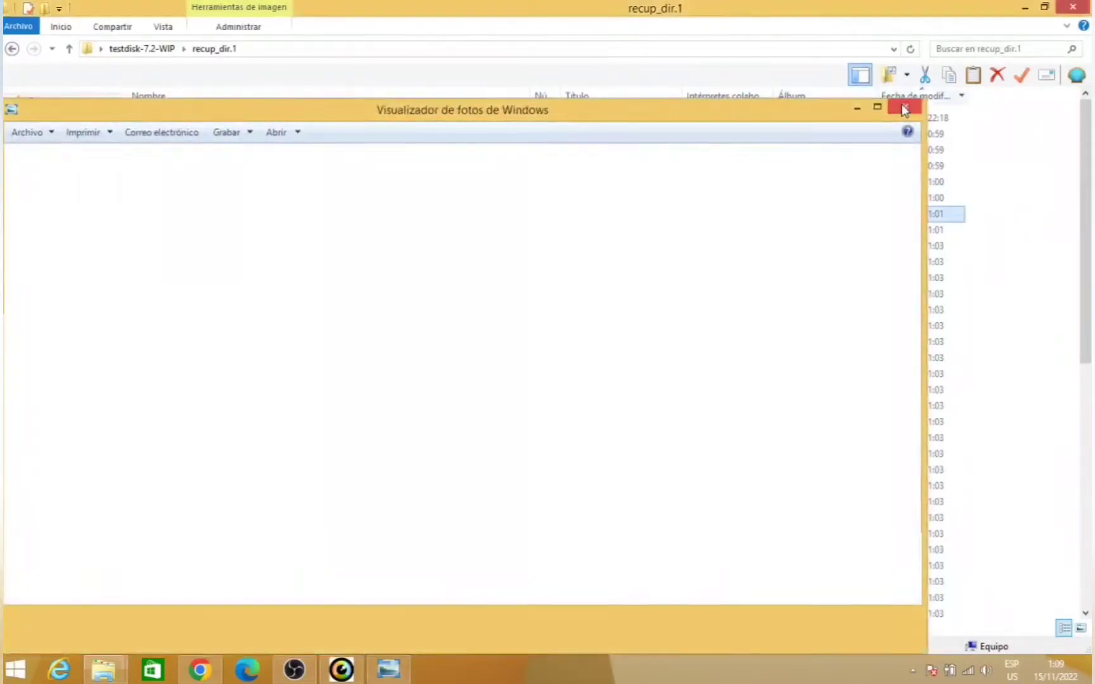
pyautogui.press('super+c')
pyautogui.click(168, 232)
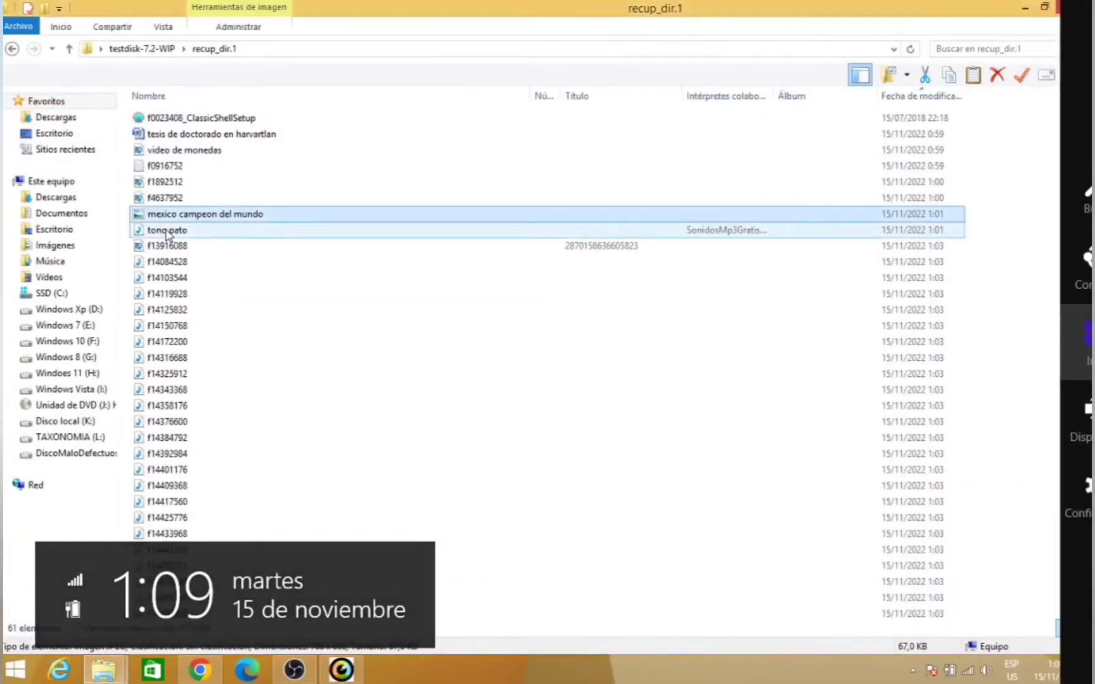
pyautogui.doubleClick(168, 232)
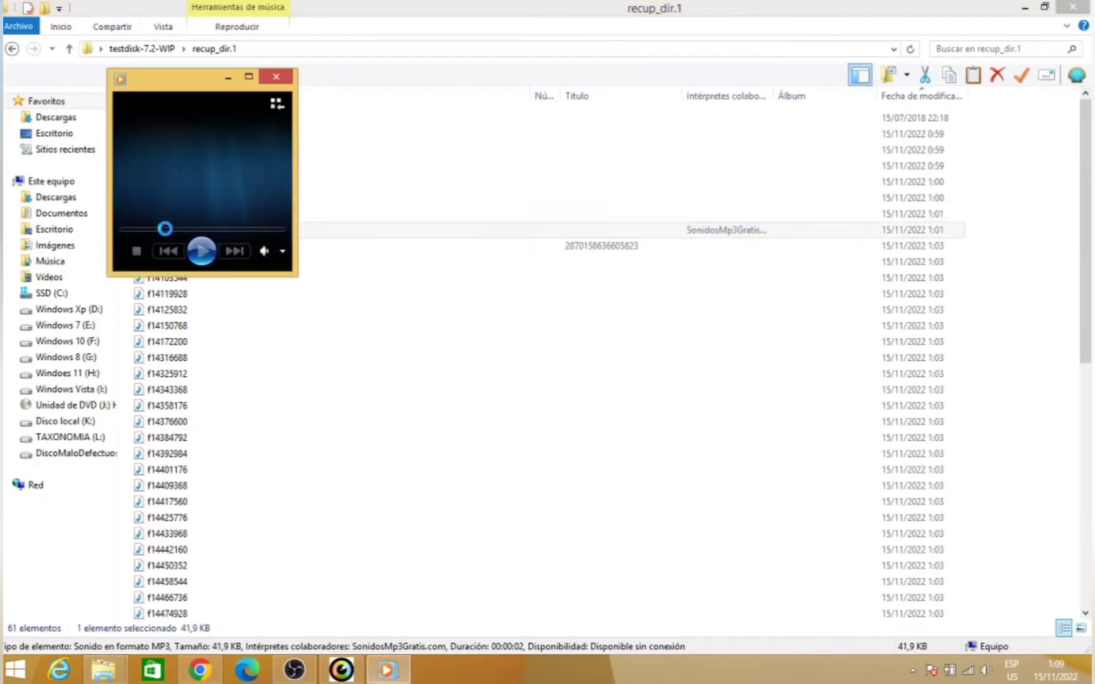
pyautogui.click(288, 78)
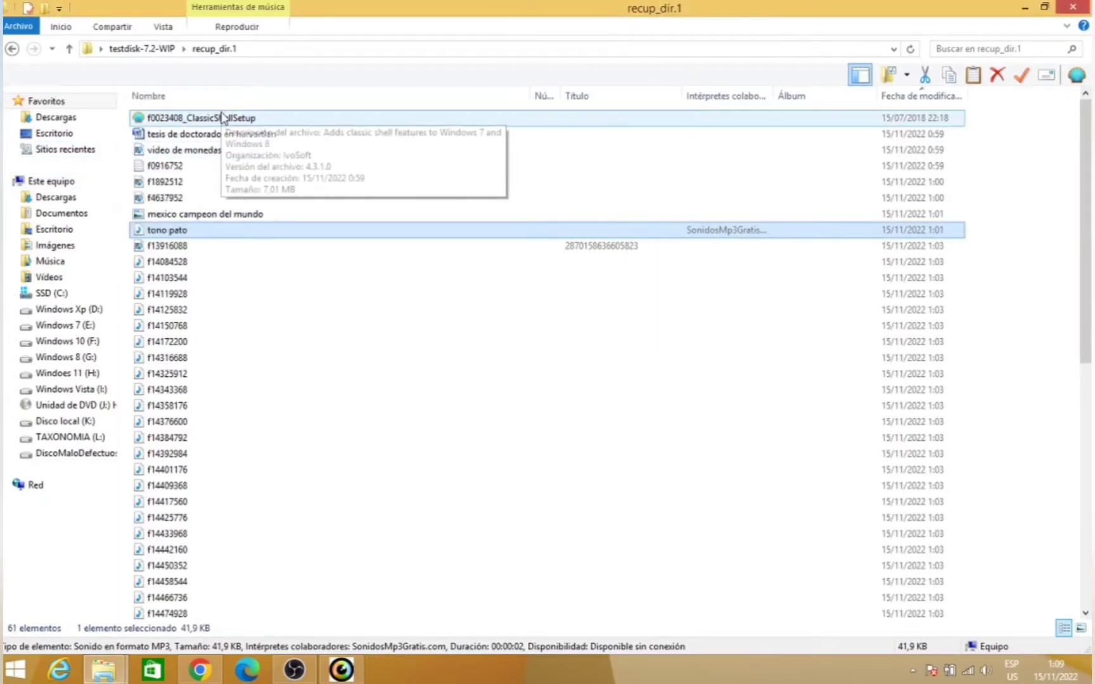
# Try to run the recovered installer f0023408_ClassicShellSetup, dismiss the message and clear the file selection.
pyautogui.doubleClick(196, 121)
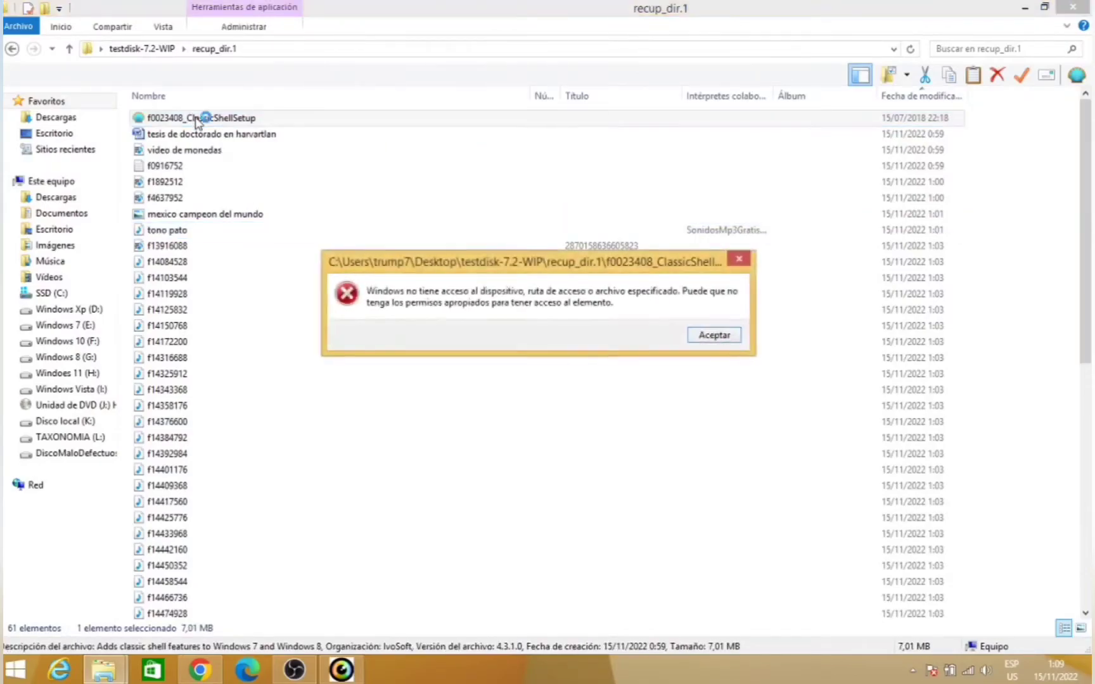
pyautogui.click(728, 337)
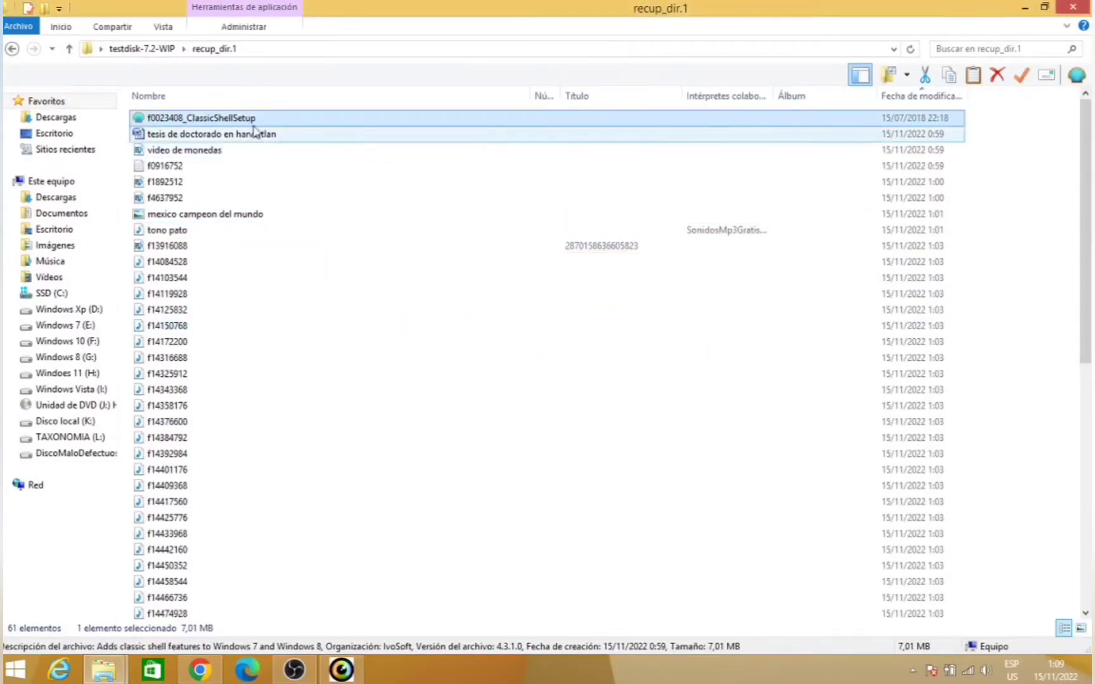
pyautogui.click(123, 134)
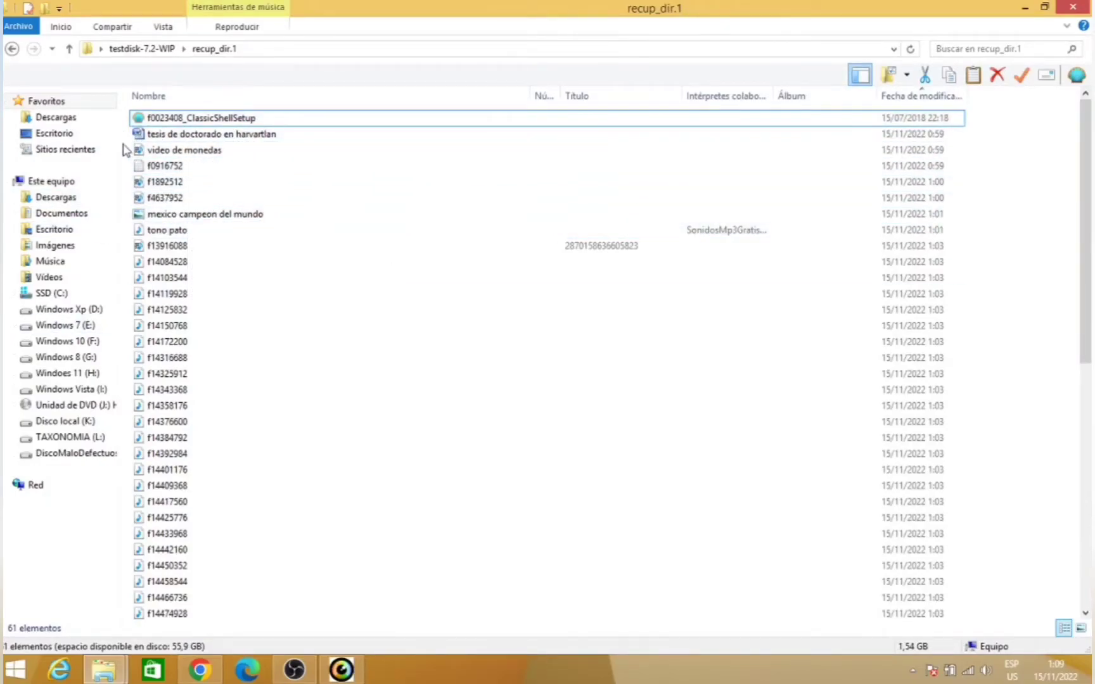
# Copy the renamed thesis document, coin video, World Cup picture and duck sound into the DiscoMaloDefectuoso (M:) drive.
pyautogui.click(185, 136)
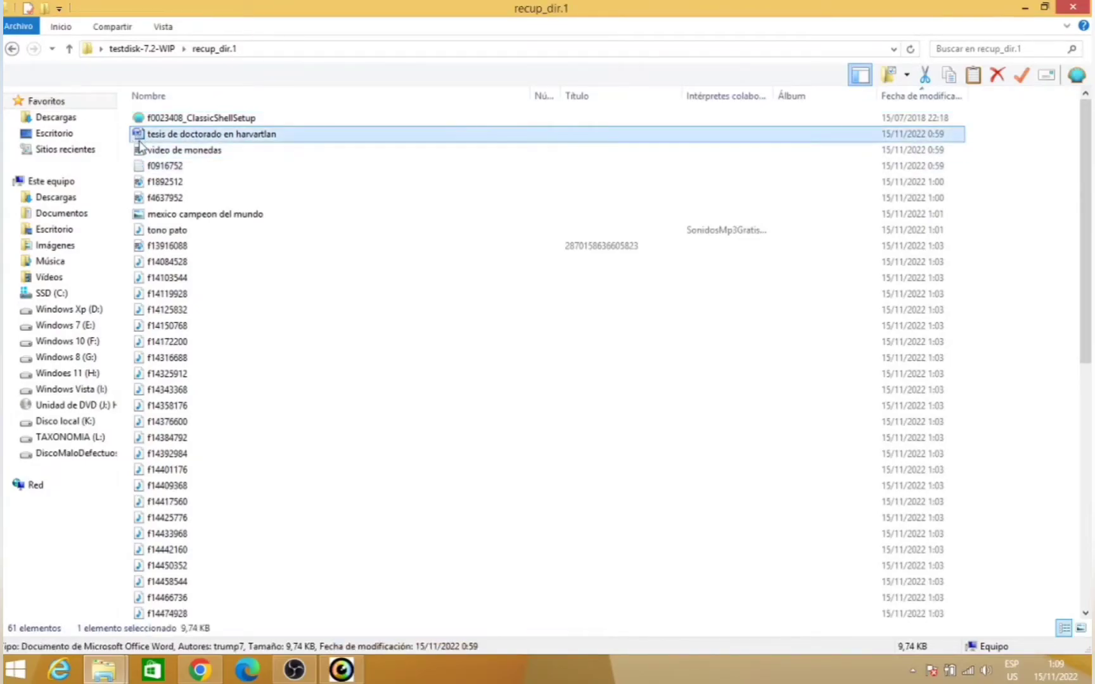
pyautogui.keyDown('ctrl'); pyautogui.click(189, 154); pyautogui.keyUp('ctrl')
pyautogui.keyDown('ctrl'); pyautogui.click(185, 215); pyautogui.keyUp('ctrl')
pyautogui.keyDown('ctrl'); pyautogui.click(181, 234); pyautogui.keyUp('ctrl')
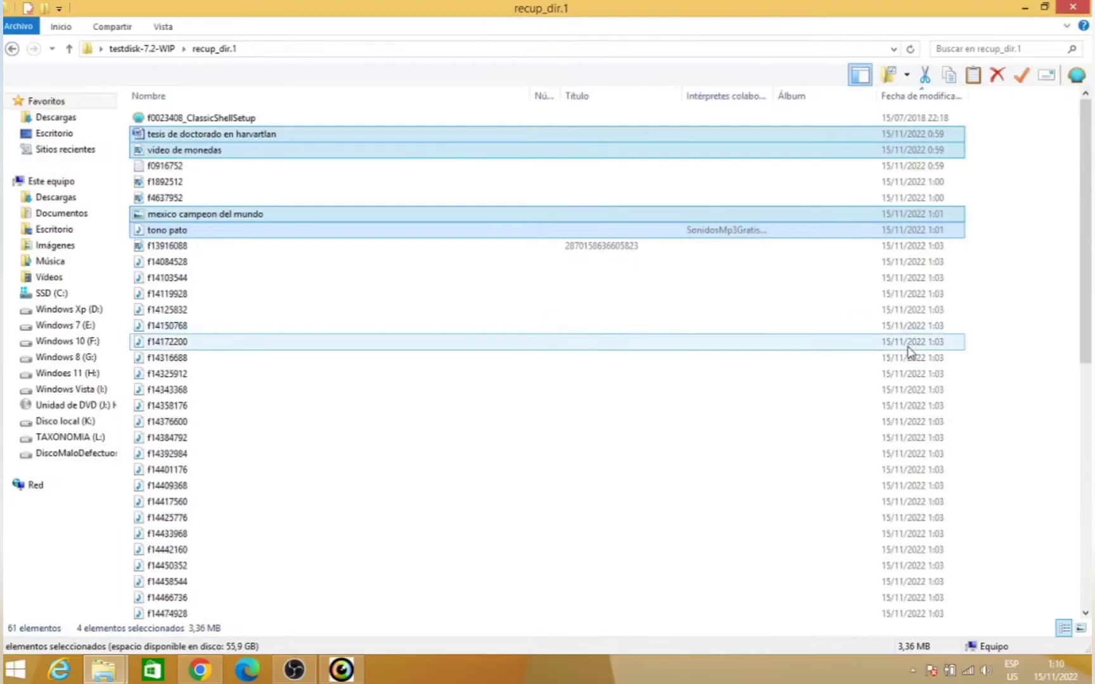
pyautogui.click(1024, 7)
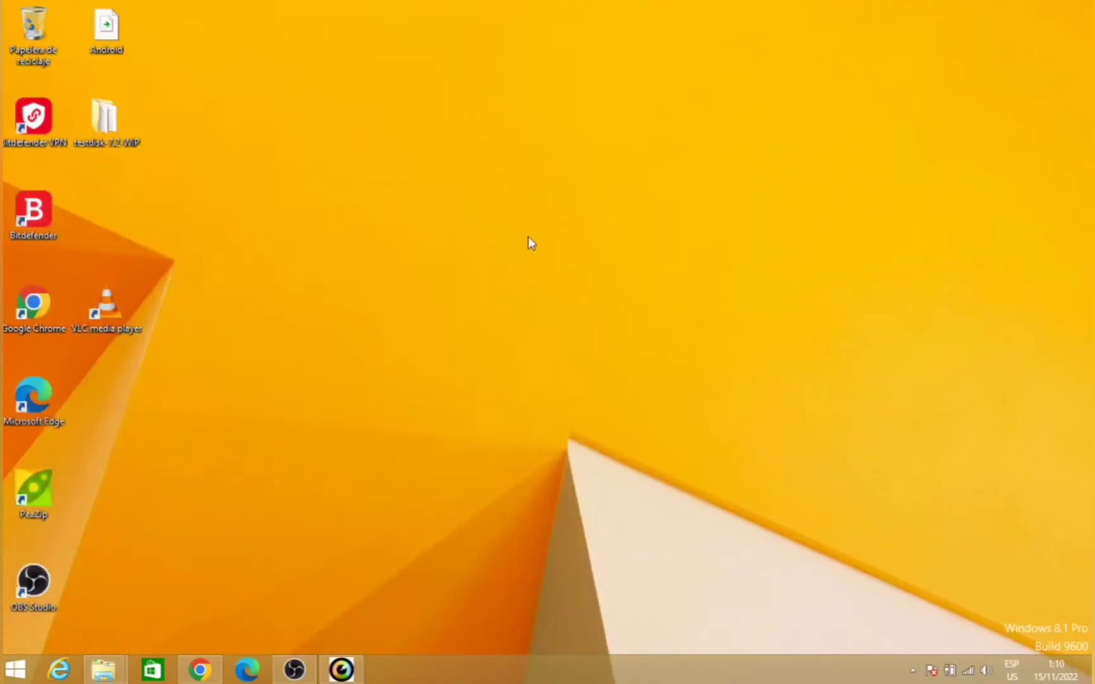
pyautogui.moveTo(109, 677)
pyautogui.click(266, 577)
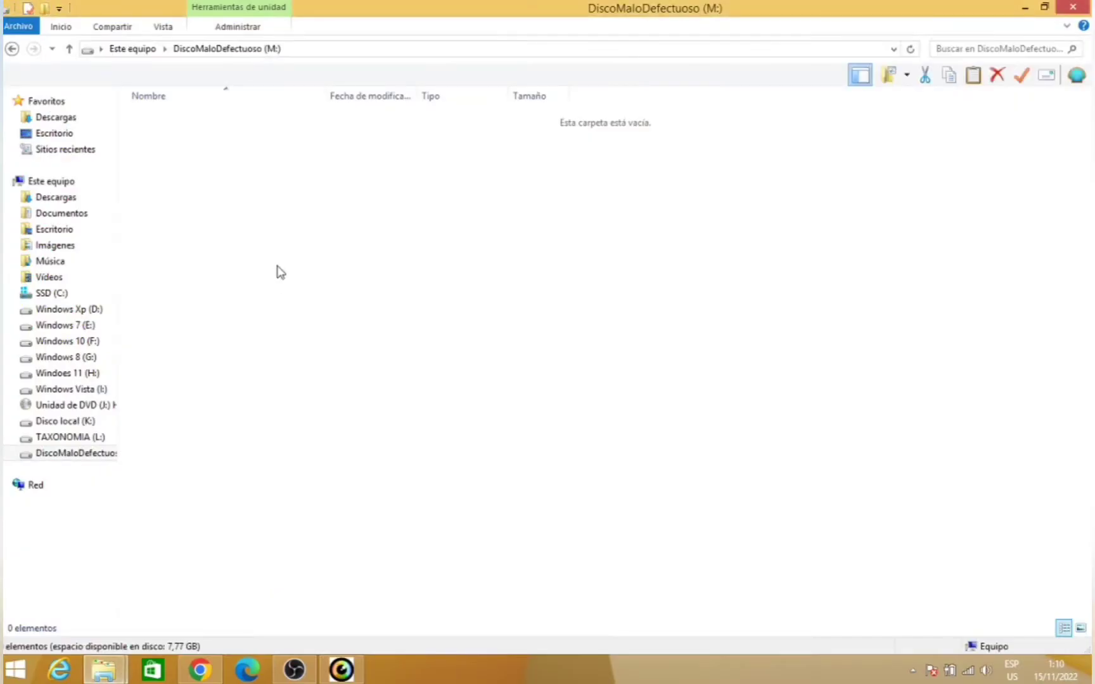
pyautogui.rightClick(278, 271)
pyautogui.click(331, 368)
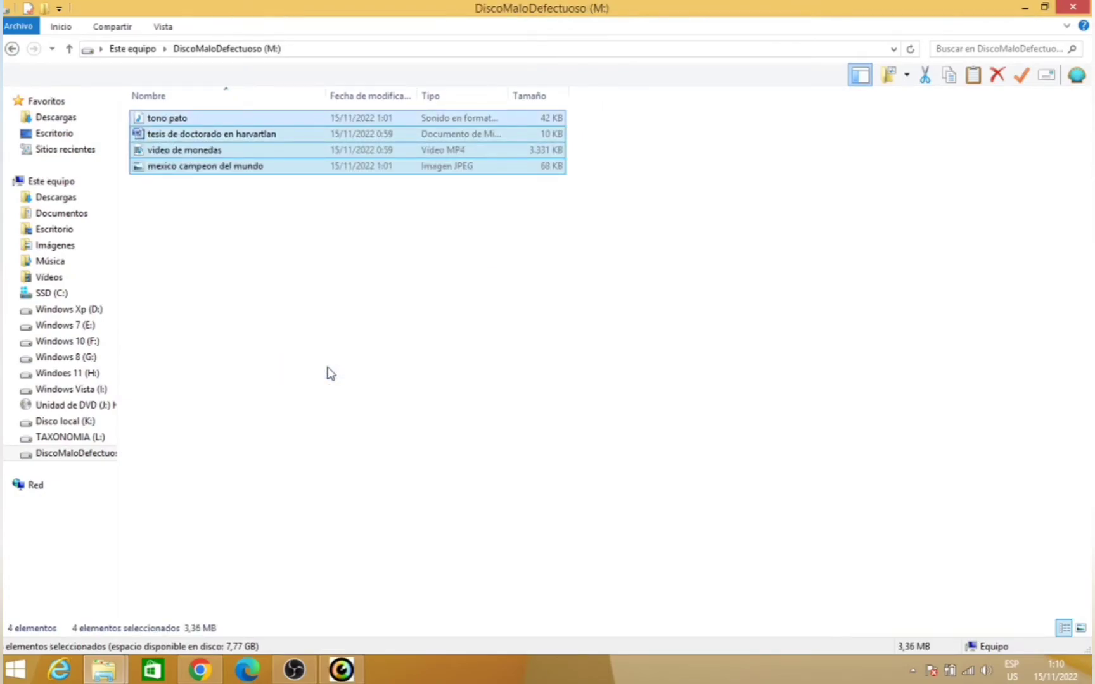
# Play "video de monedas" from the M: drive to check the copy, closing the player and deselecting the file.
pyautogui.click(211, 365)
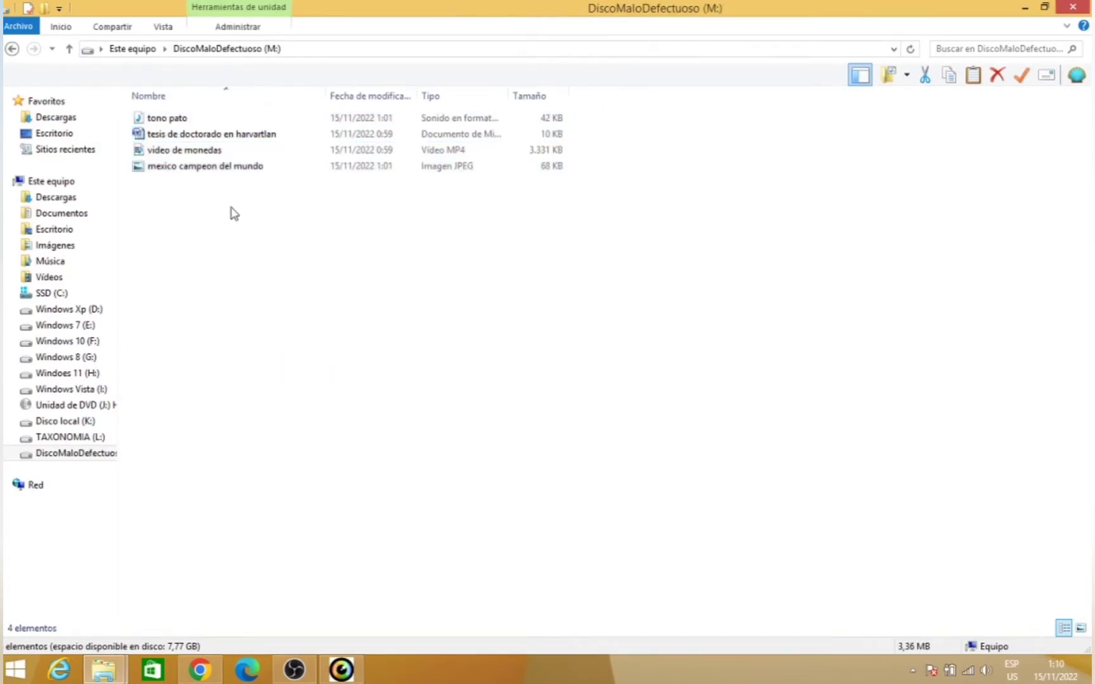
pyautogui.click(213, 152)
pyautogui.doubleClick(214, 151)
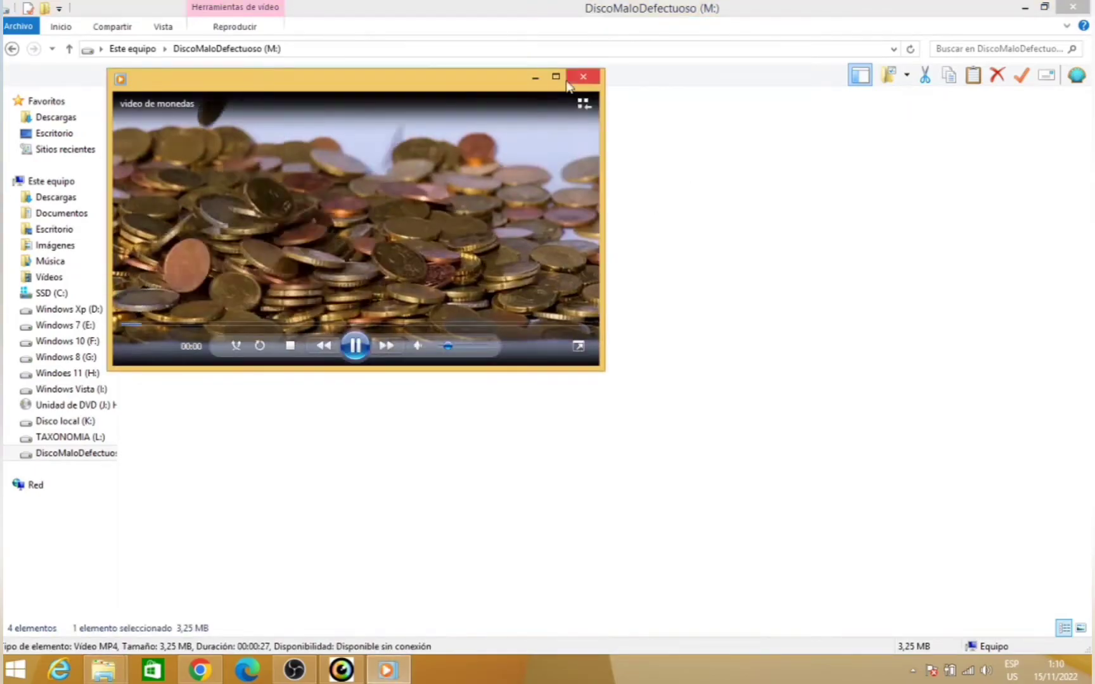
pyautogui.click(581, 78)
pyautogui.click(392, 271)
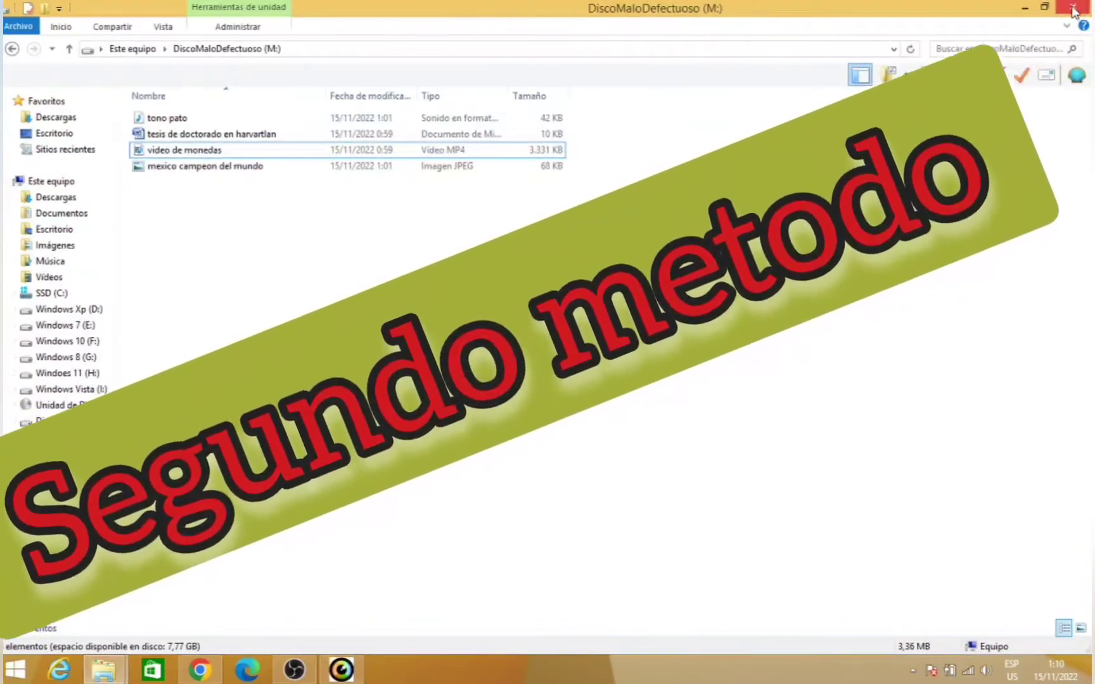
# Format the DiscoMaloDefectuoso (M:) drive as NTFS with 4096-byte allocation units and the quick format option, closing the format dialog when done.
pyautogui.rightClick(42, 458)
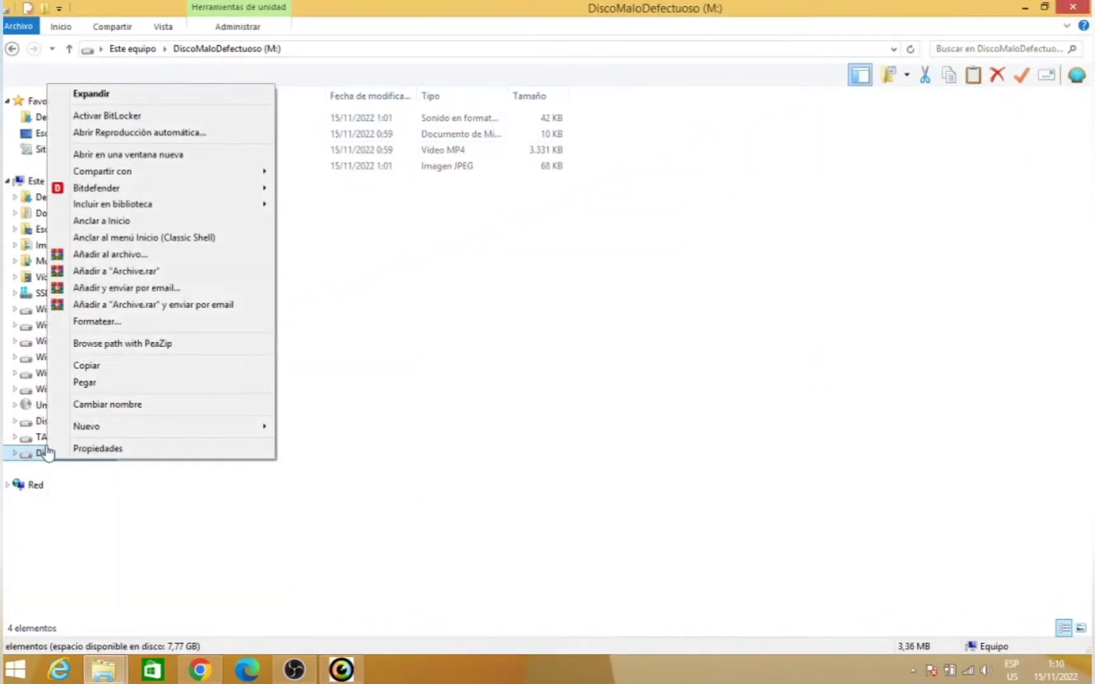
pyautogui.click(124, 322)
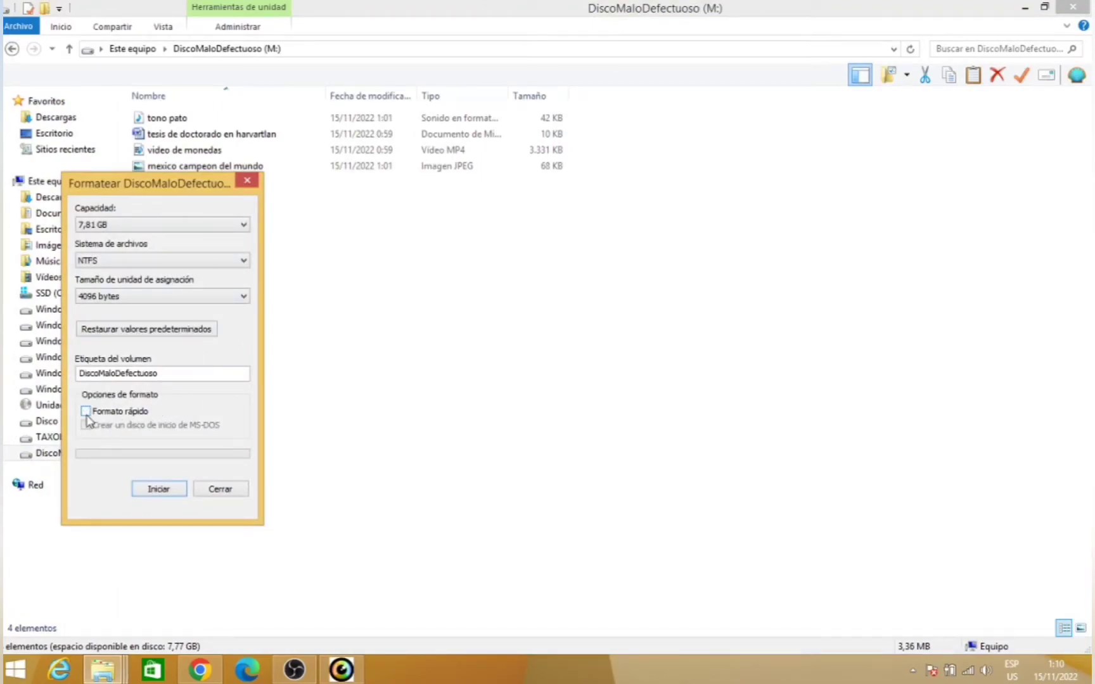
pyautogui.moveTo(196, 186); pyautogui.dragTo(516, 196)
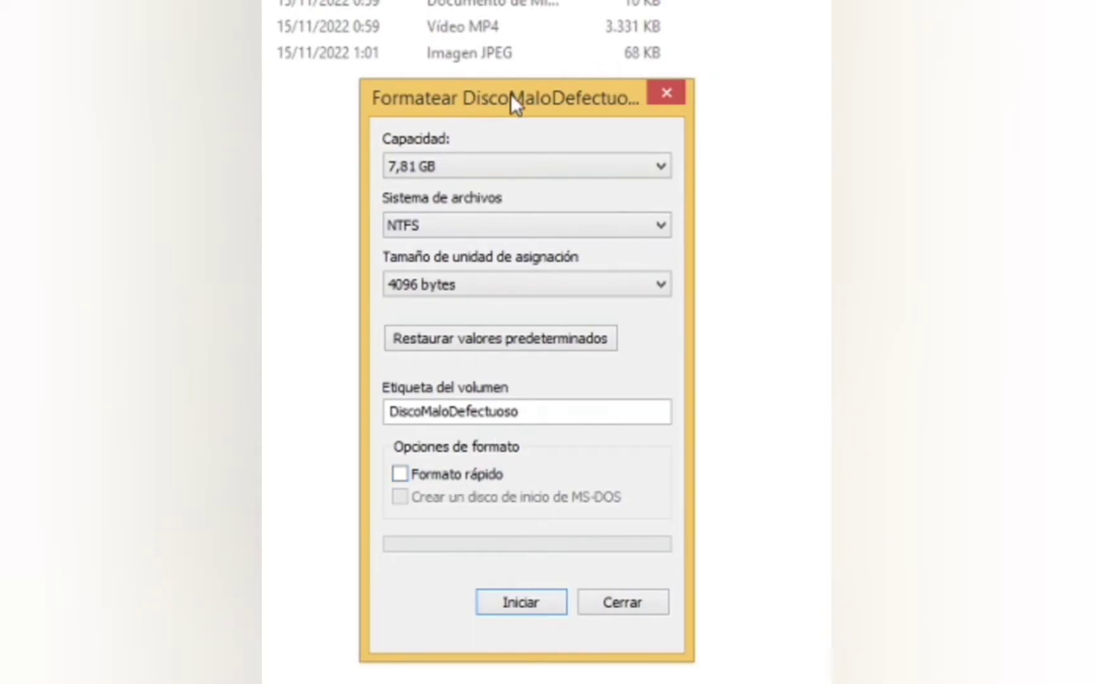
pyautogui.click(412, 475)
pyautogui.click(523, 605)
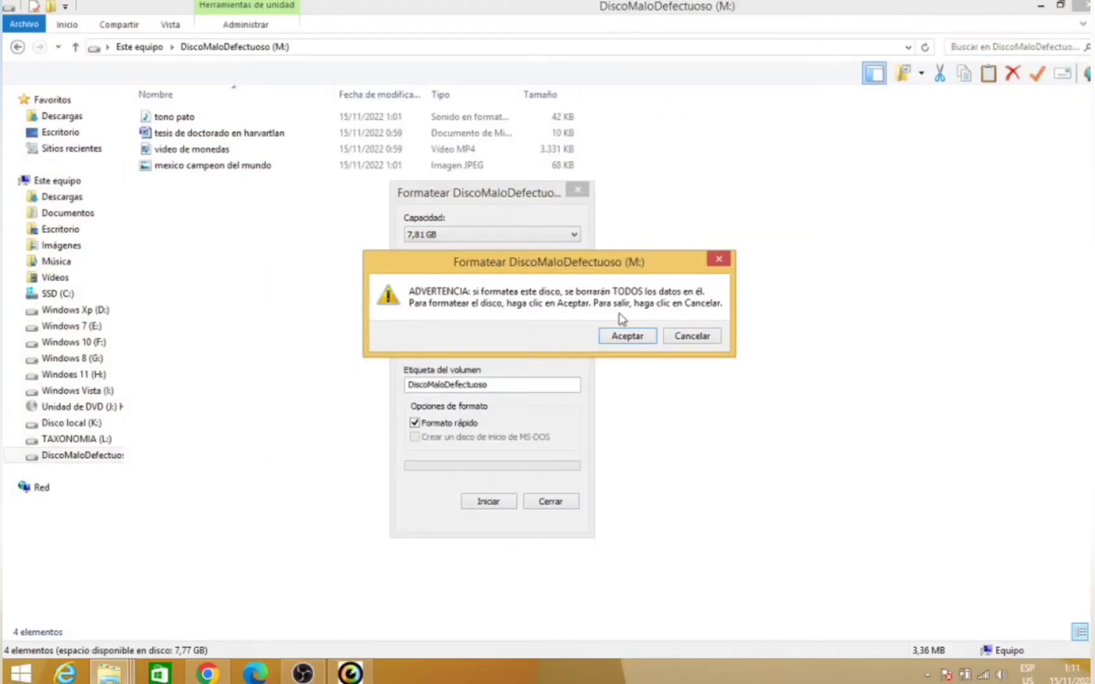
pyautogui.click(638, 337)
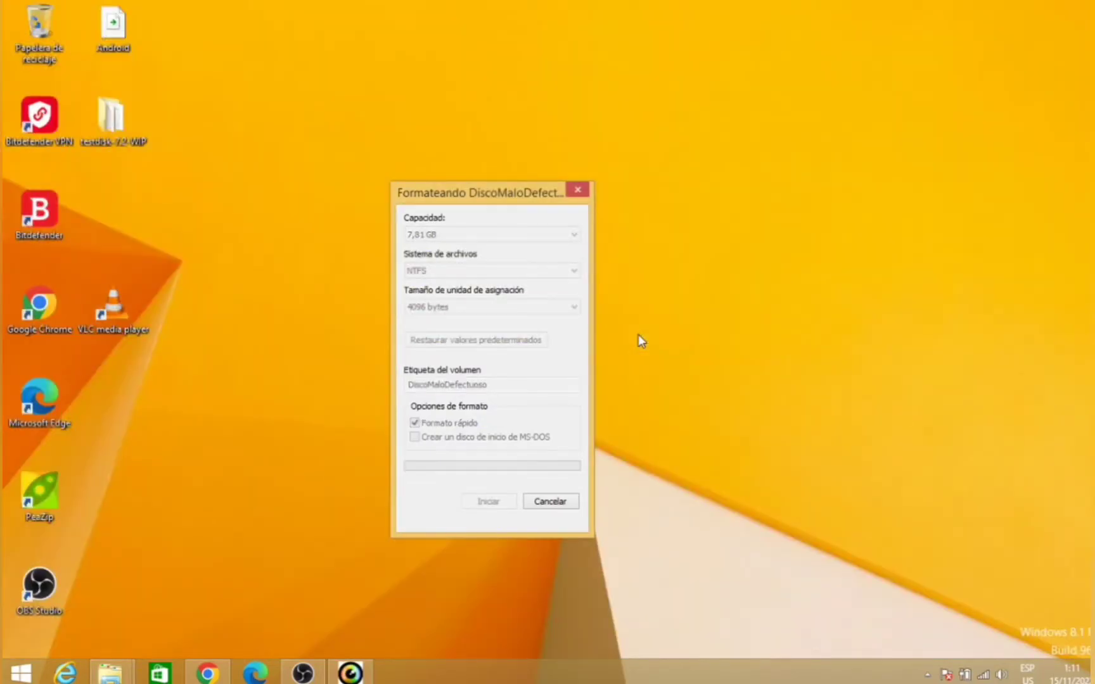
pyautogui.click(640, 334)
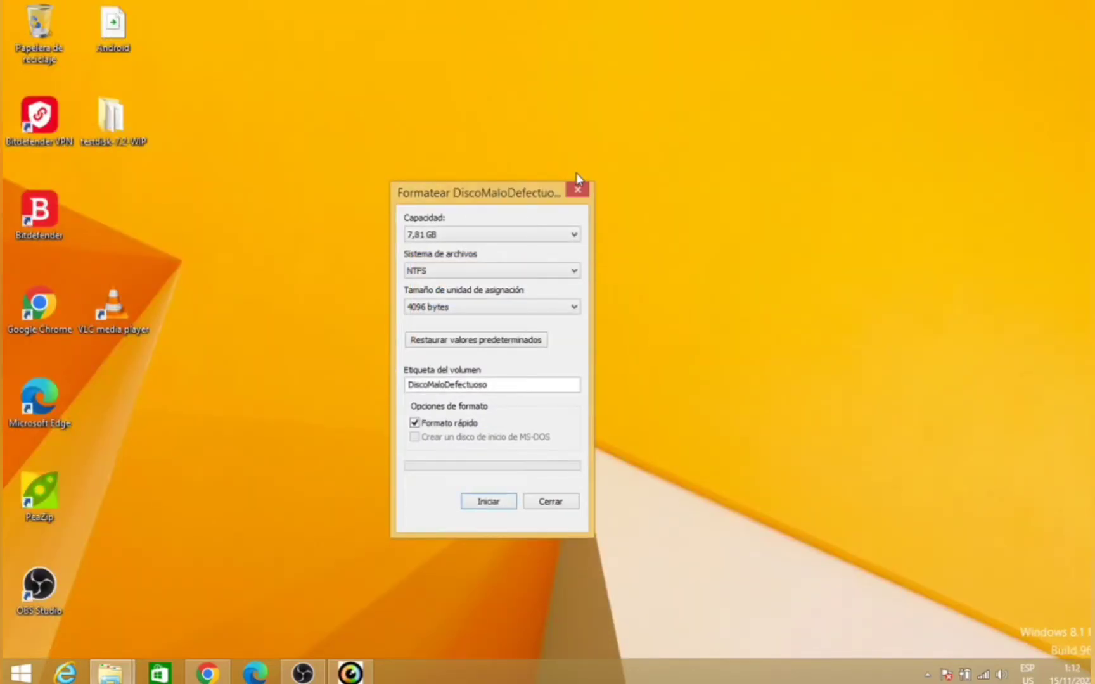
pyautogui.click(577, 189)
# Open the formatted DiscoMaloDefectuoso (M:) drive to check its contents.
pyautogui.click(111, 672)
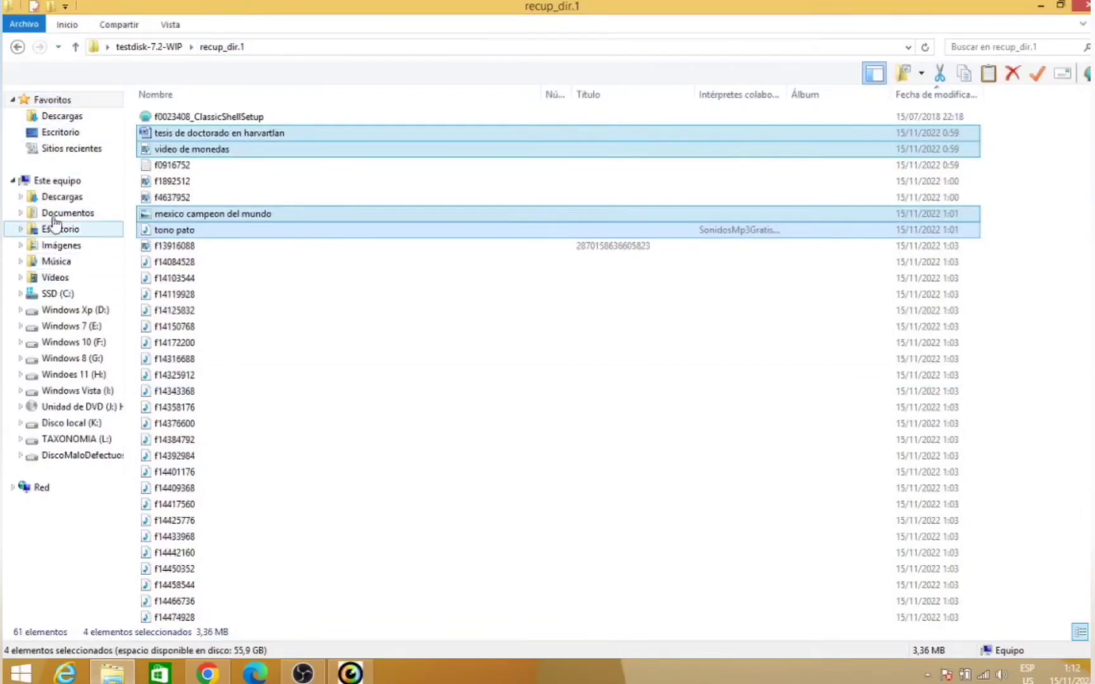
pyautogui.click(101, 457)
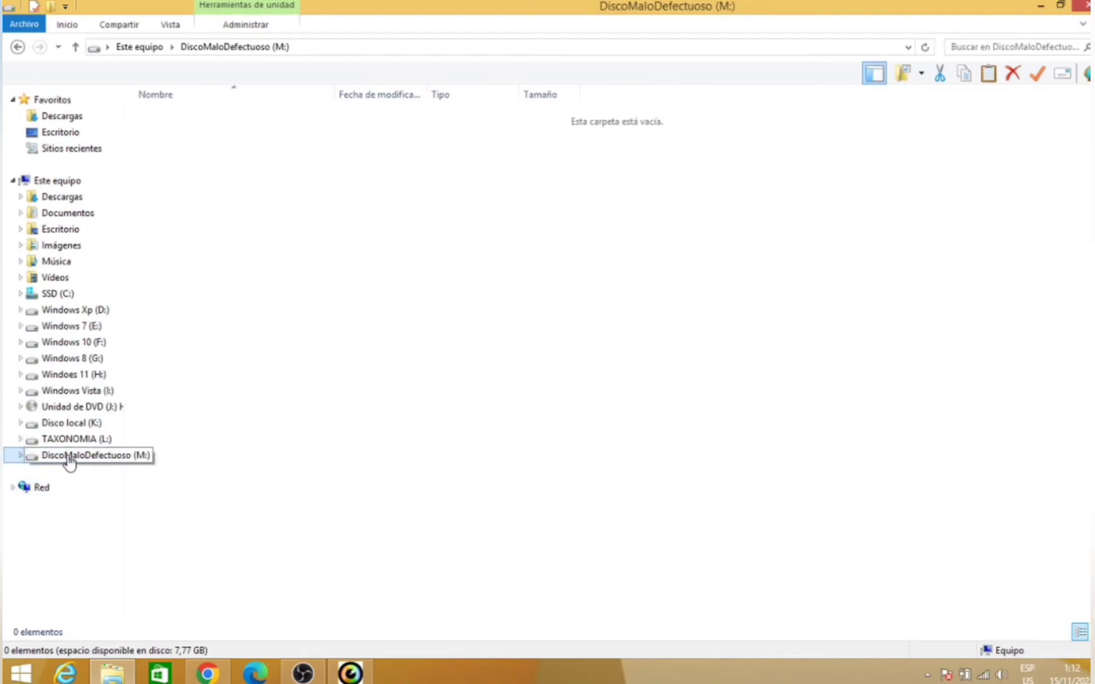
# Show the desktop and close the PhotoRec window left over from the earlier recovery.
pyautogui.press('super+d')
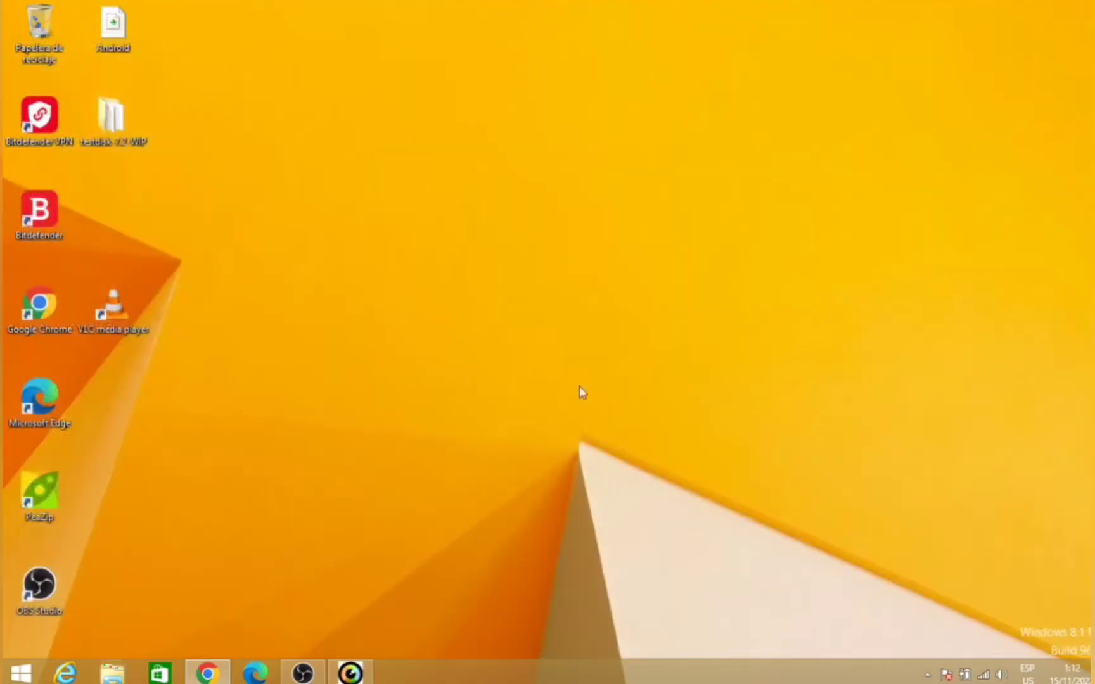
pyautogui.click(350, 672)
pyautogui.click(893, 141)
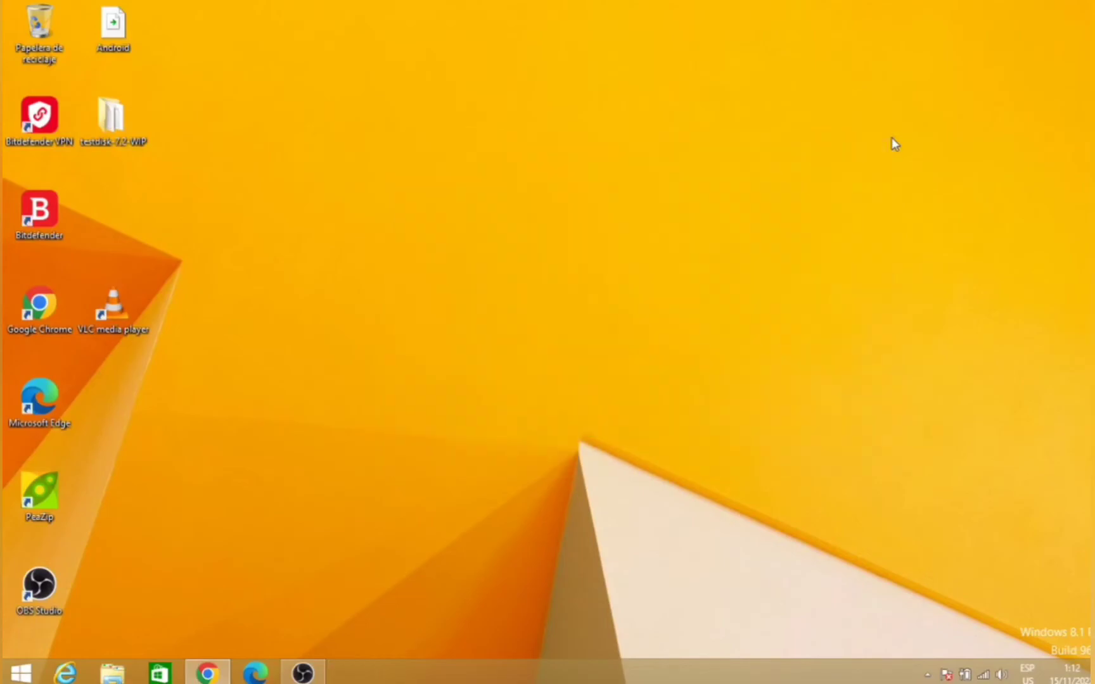
# Delete all the previously recovered files from the recup_dir.1 folder inside testdisk-7.2-WIP on the desktop.
pyautogui.doubleClick(109, 131)
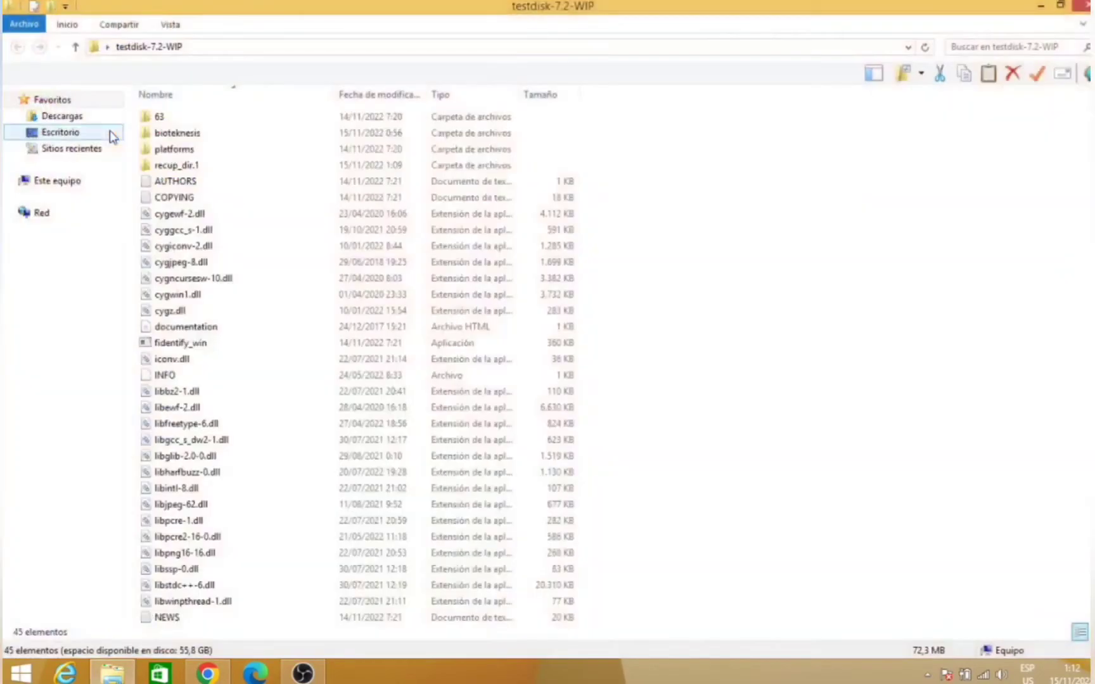
pyautogui.click(211, 168)
pyautogui.doubleClick(211, 168)
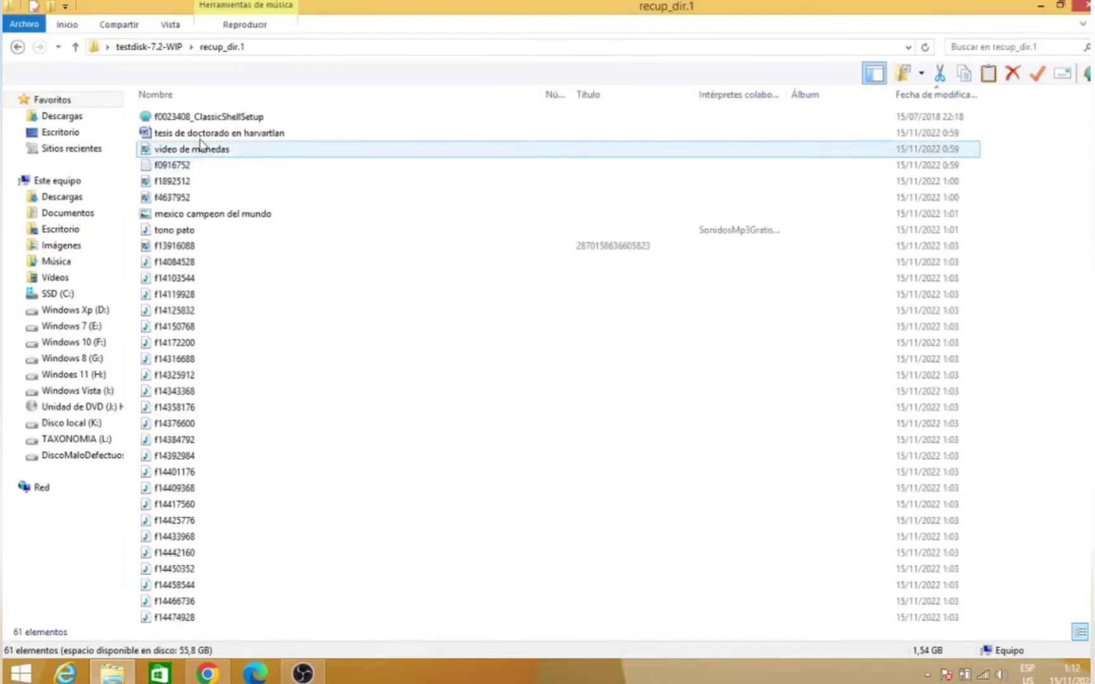
pyautogui.click(213, 122)
pyautogui.hotkey('ctrl', 'a')
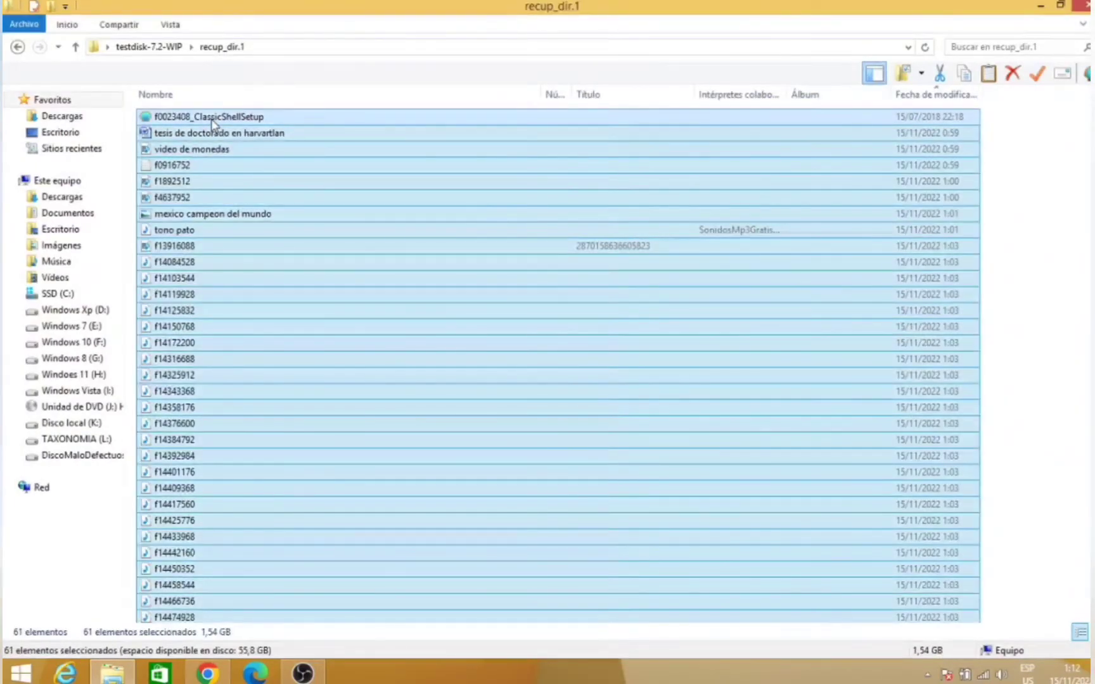
pyautogui.press('Delete')
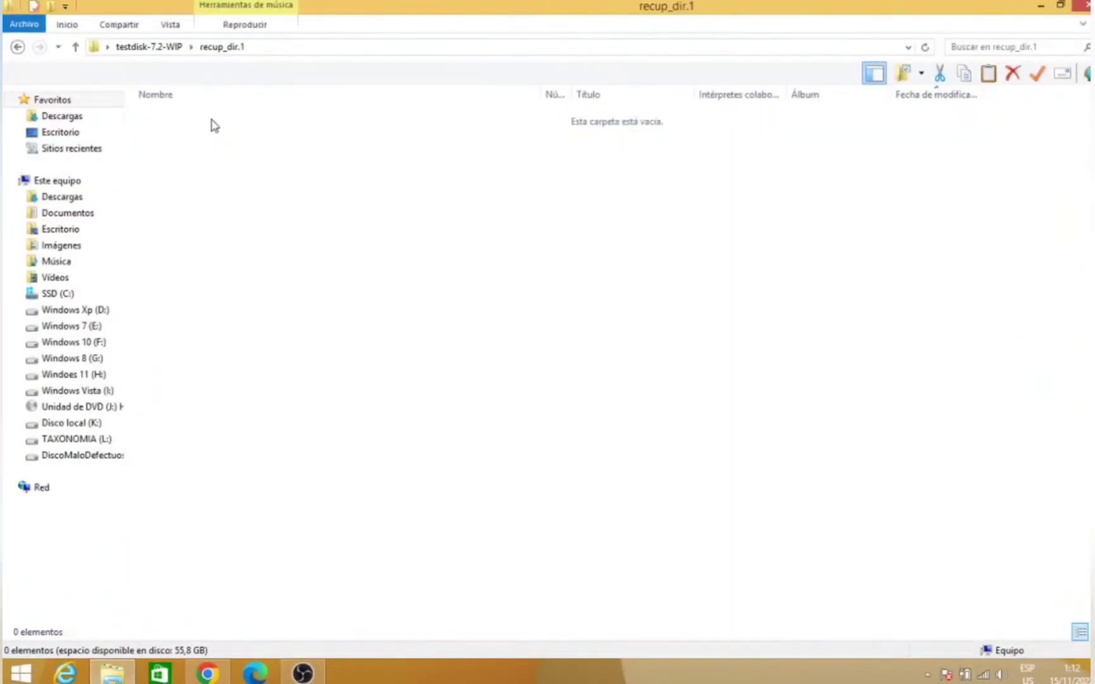
# Minimize the folder window and permanently empty the Recycle Bin.
pyautogui.click(1040, 6)
pyautogui.rightClick(48, 45)
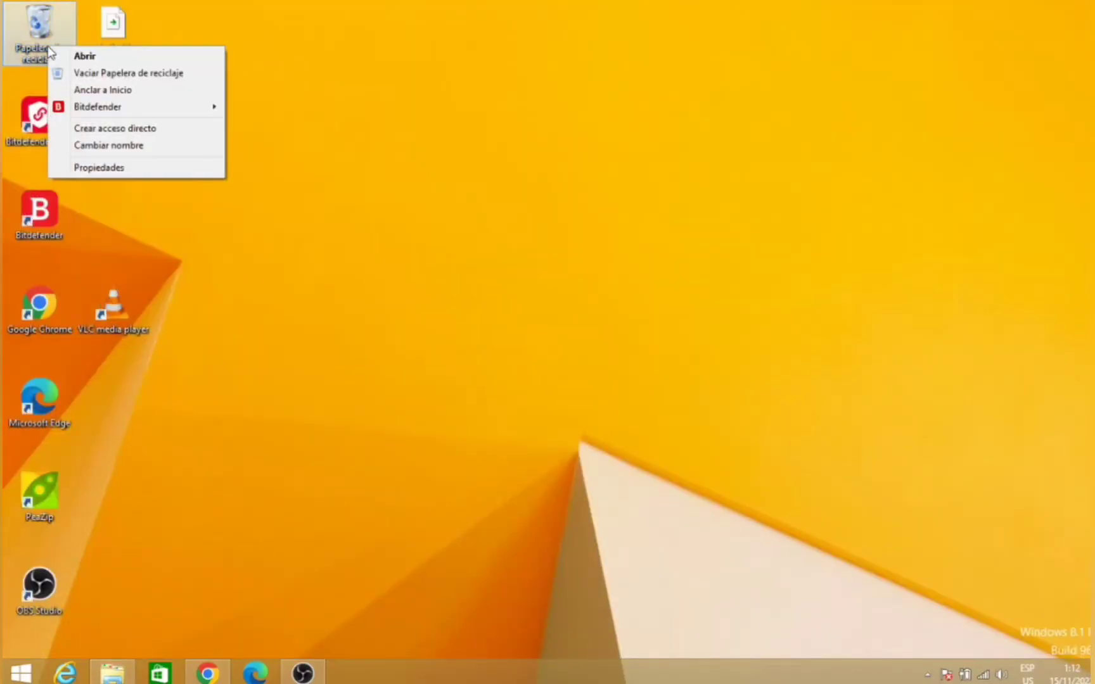
pyautogui.click(182, 73)
pyautogui.click(626, 355)
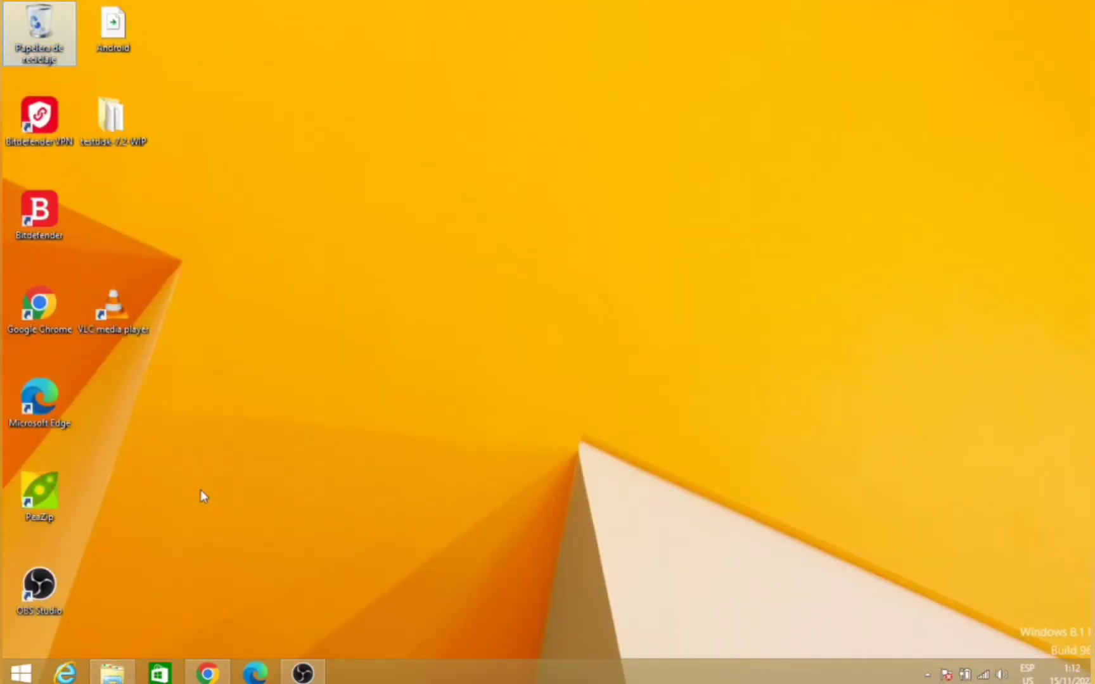
# Check the contents of the DiscoMaloDefectuoso (M:) drive, return to the testdisk-7.2-WIP folder and minimize the window.
pyautogui.click(113, 672)
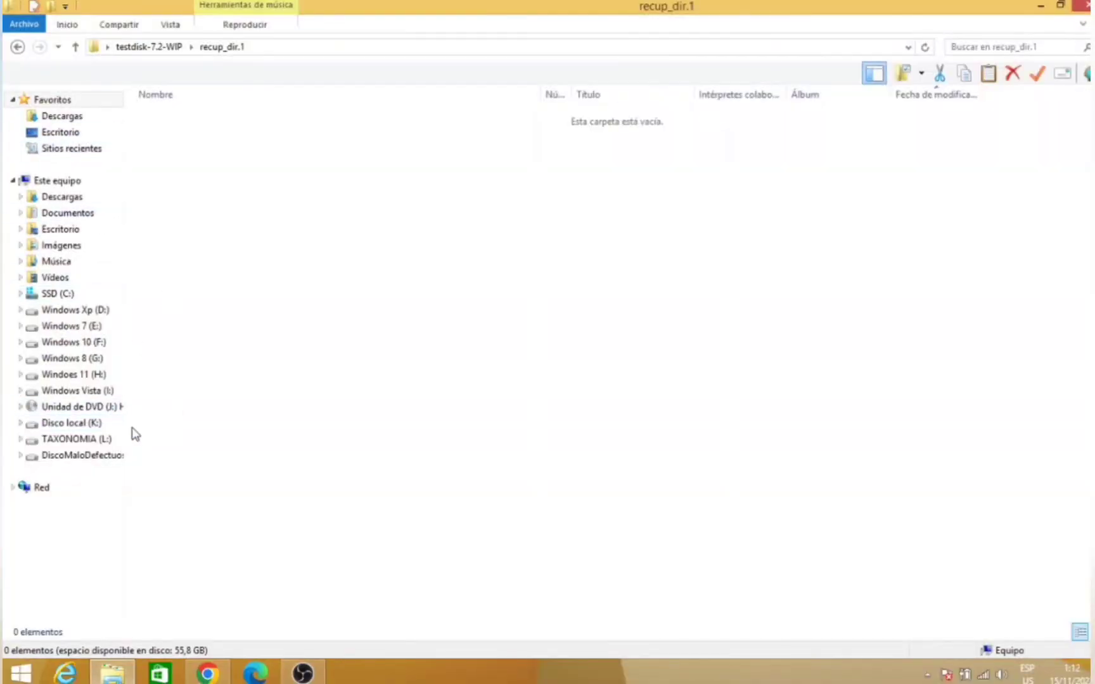
pyautogui.click(89, 456)
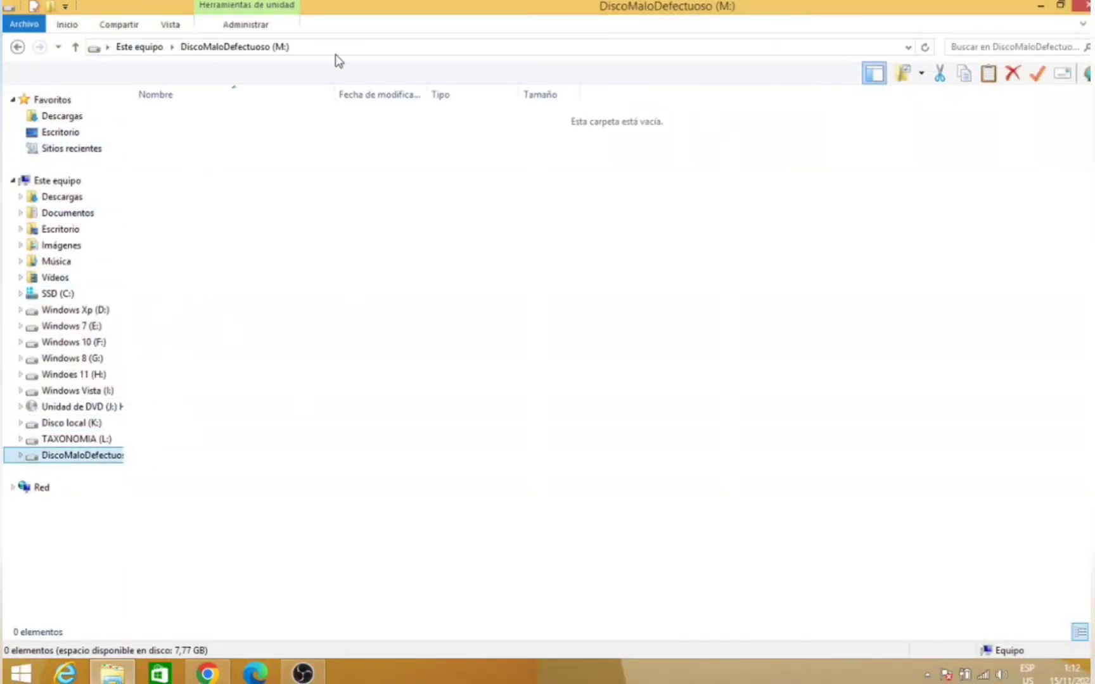
pyautogui.click(25, 52)
pyautogui.click(25, 52)
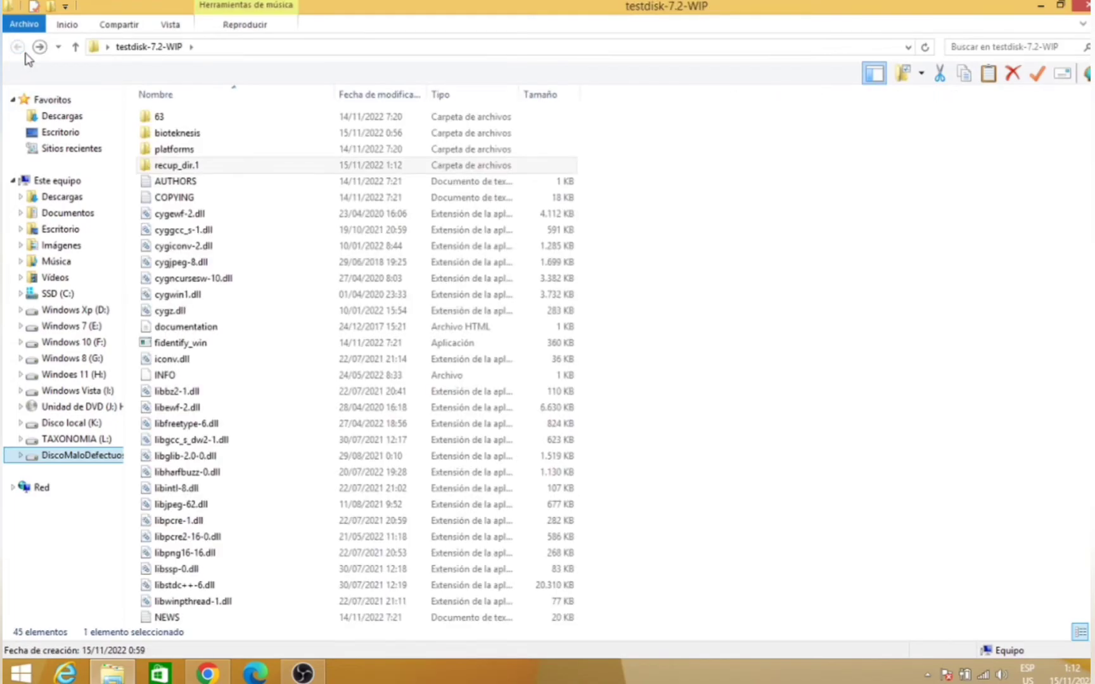
pyautogui.click(1039, 6)
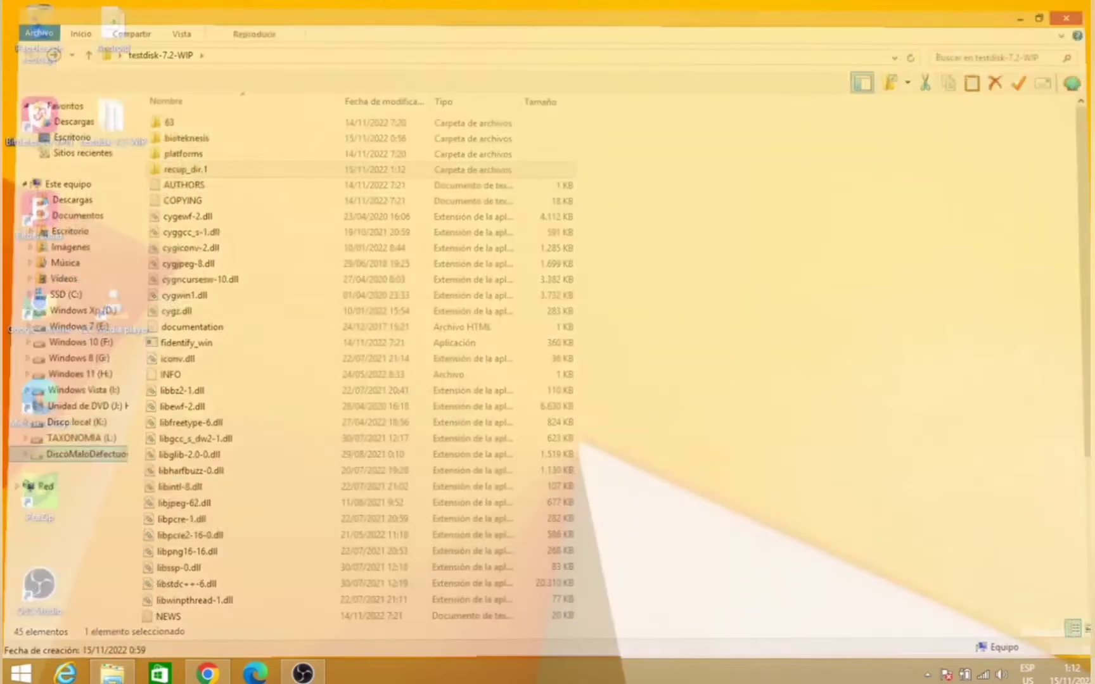
# Run photorec_win from the testdisk-7.2-WIP folder as administrator and adjust its window on the screen.
pyautogui.doubleClick(101, 136)
pyautogui.scroll(-5, 798, 232)
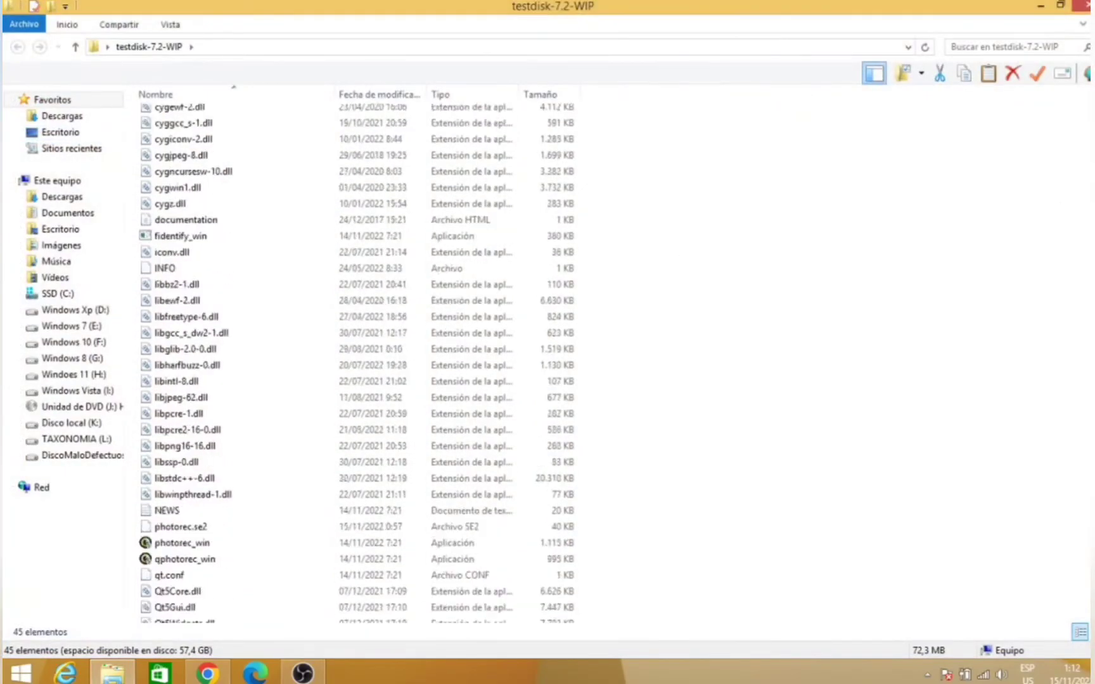
pyautogui.press('super+c')
pyautogui.click(181, 451)
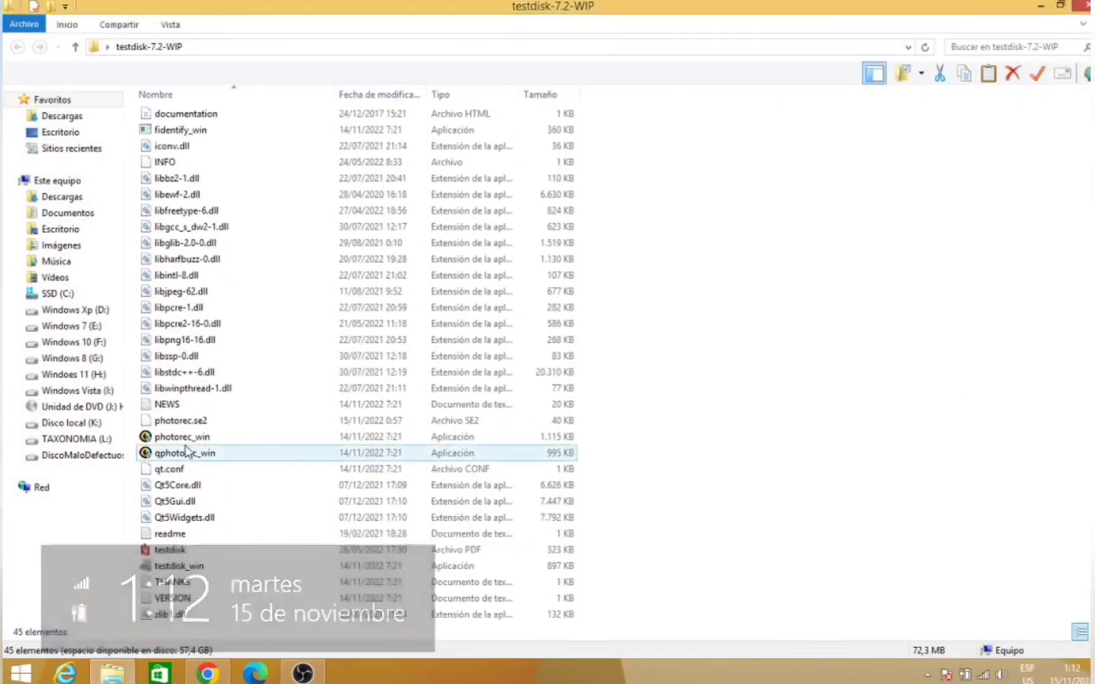
pyautogui.click(168, 442)
pyautogui.rightClick(168, 441)
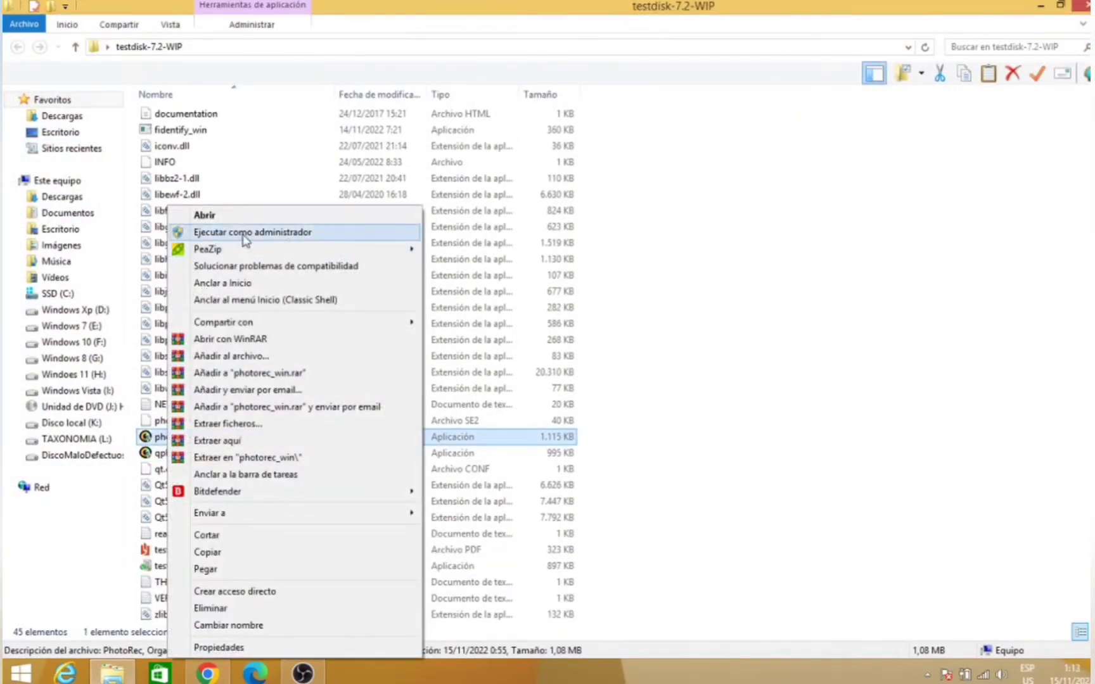
pyautogui.click(240, 235)
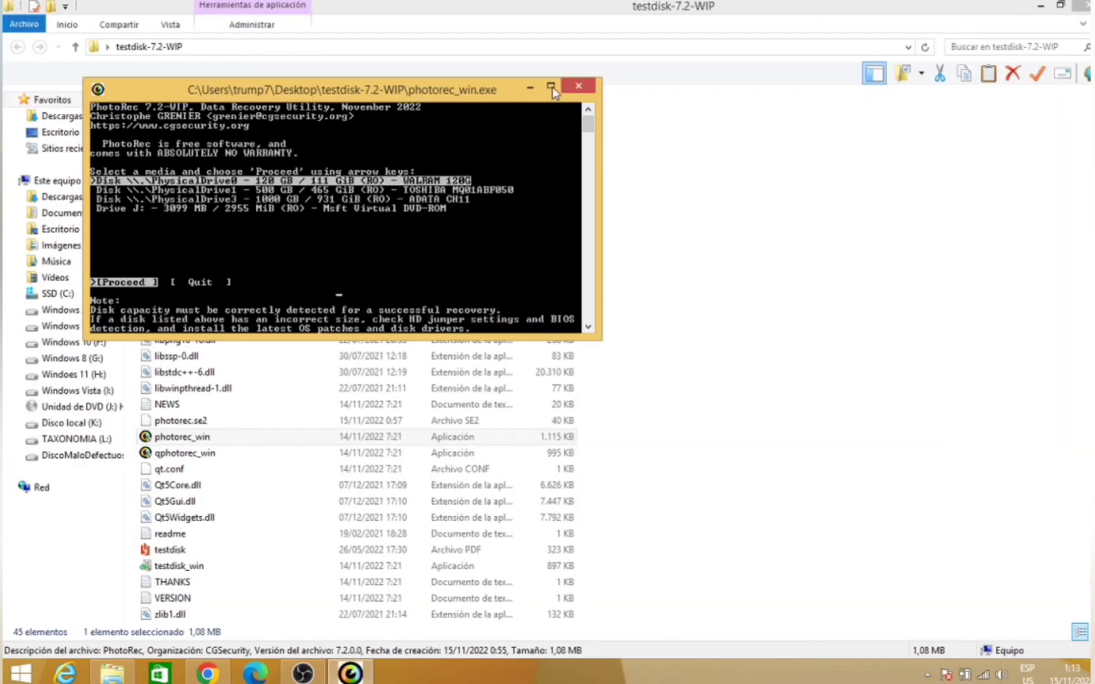
pyautogui.click(550, 86)
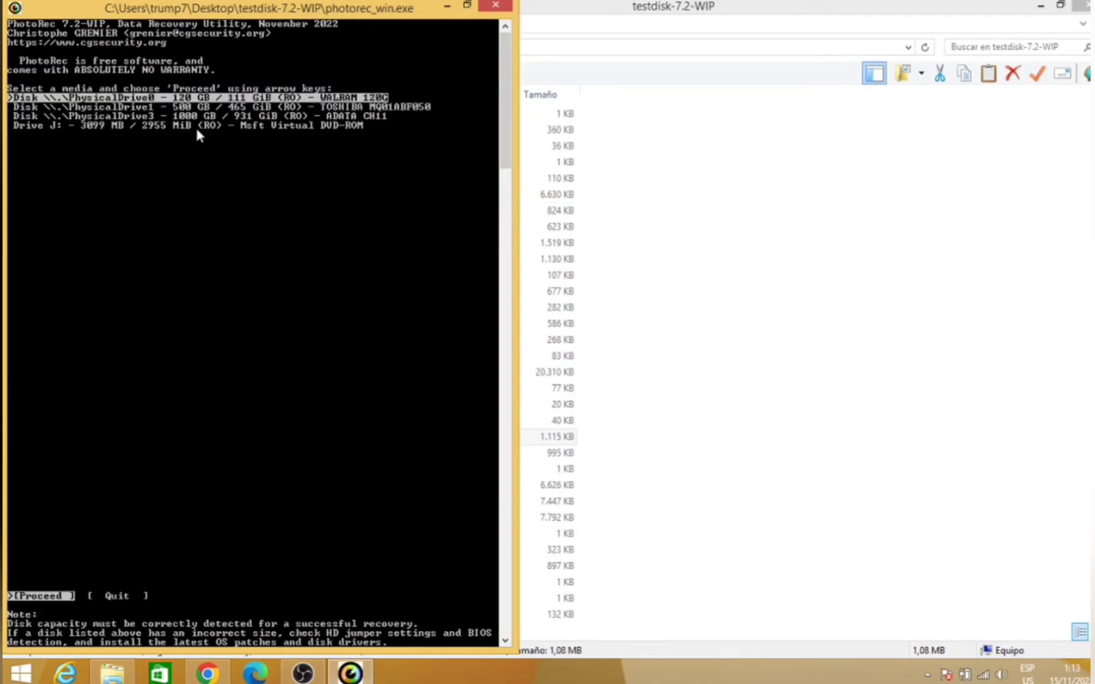
pyautogui.moveTo(358, 13); pyautogui.dragTo(358, 16)
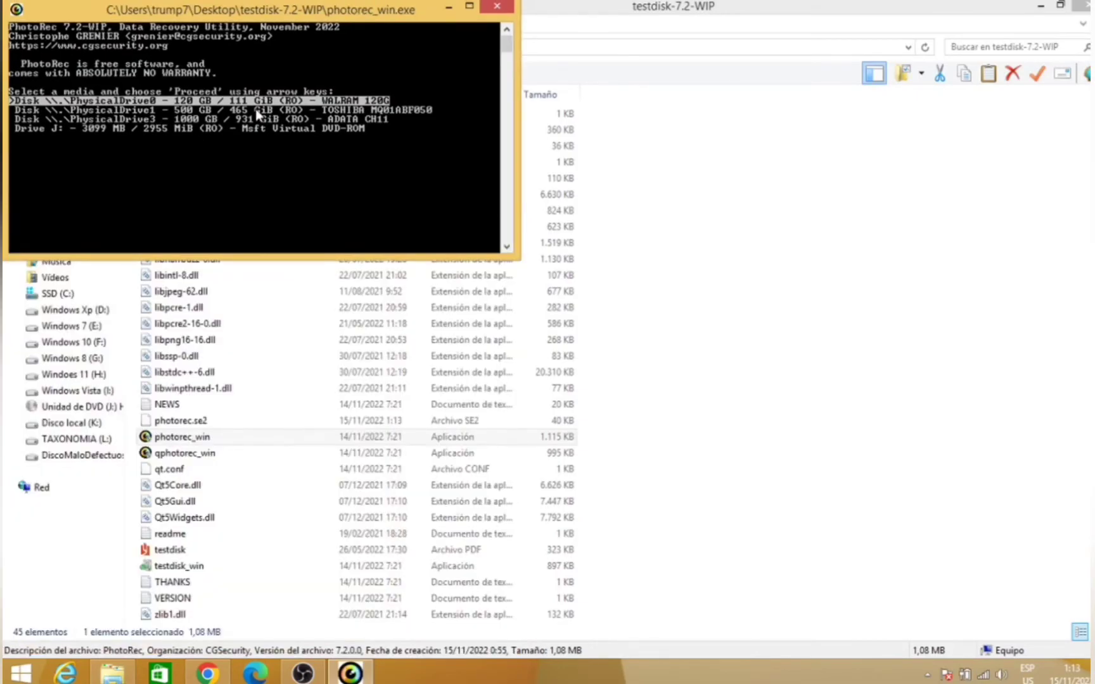
# Choose the 1000 GB ADATA CH11 disk (PhysicalDrive3) as the recovery media and proceed.
pyautogui.press('Down')
pyautogui.press('Down')
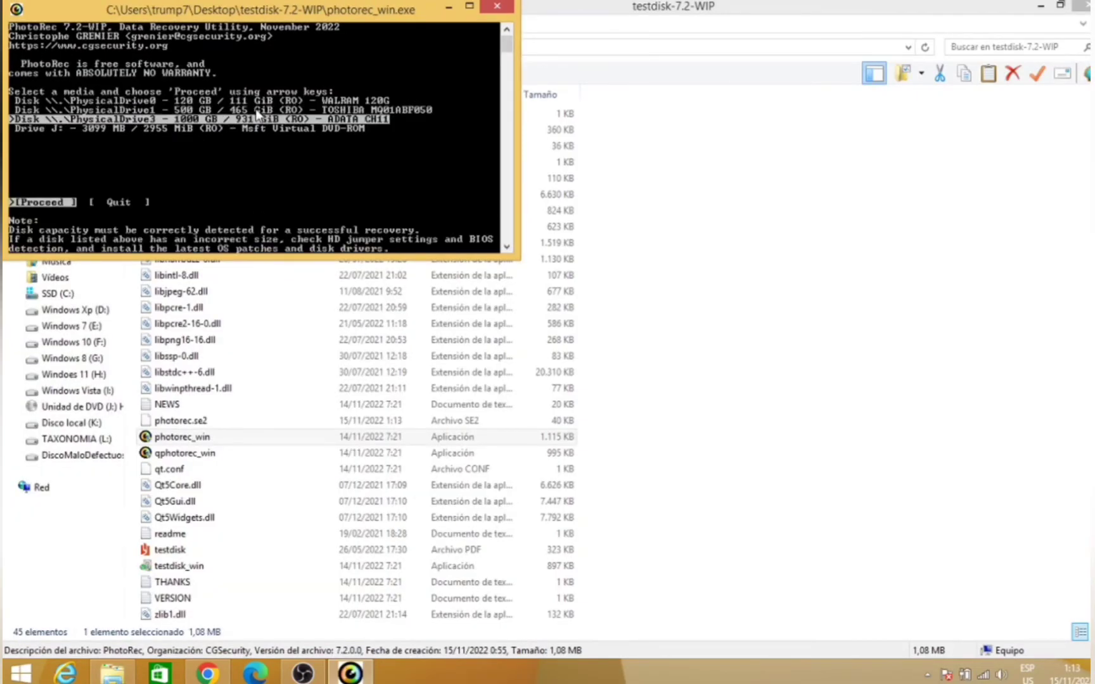
pyautogui.press('Return')
# Select partition 7, DiscoMaloDefectuoso, and start the file search on it.
pyautogui.press('Down')
pyautogui.press('Down')
pyautogui.press('Down')
pyautogui.press('Down')
pyautogui.press('Down')
pyautogui.press('Up')
pyautogui.press('Up')
pyautogui.press('Up')
pyautogui.press('Up')
pyautogui.press('Up')
pyautogui.press('Up')
pyautogui.press('Up')
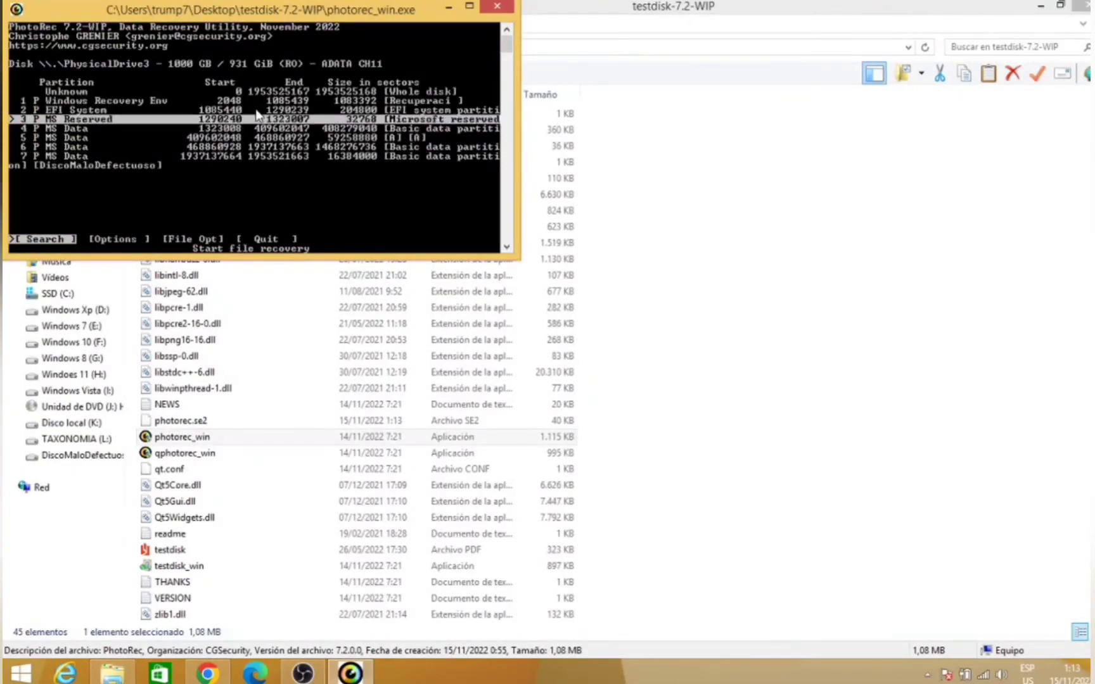
pyautogui.press('Down')
pyautogui.press('Down')
pyautogui.press('Down')
pyautogui.press('Down')
pyautogui.press('Down')
pyautogui.press('Down')
pyautogui.press('Down')
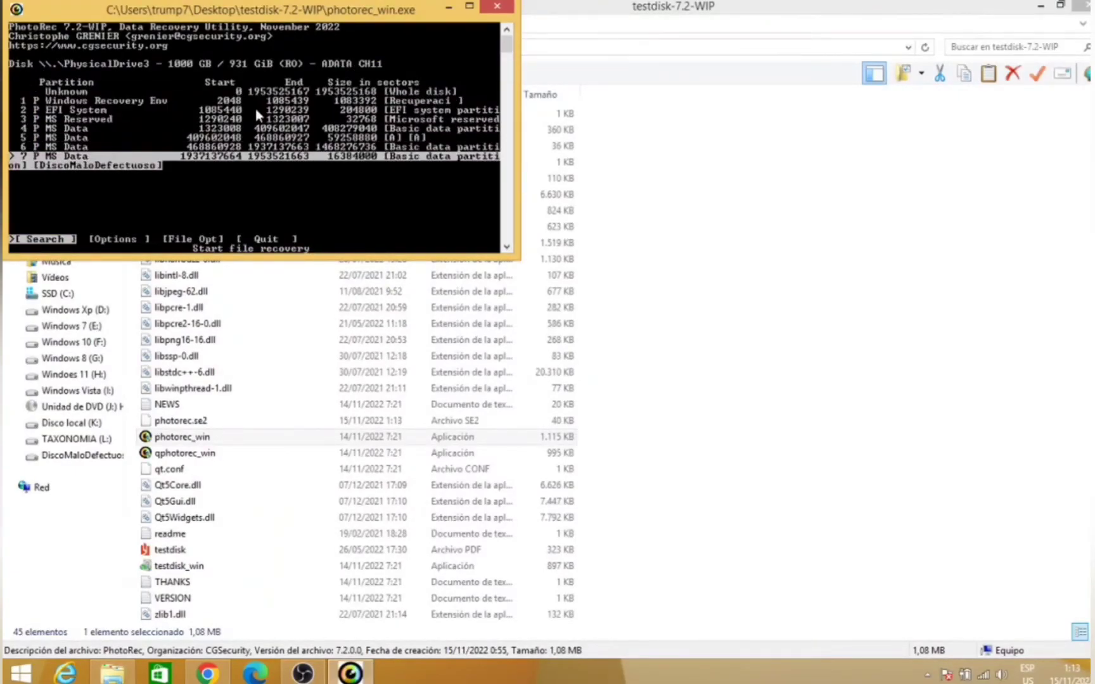
pyautogui.press('Return')
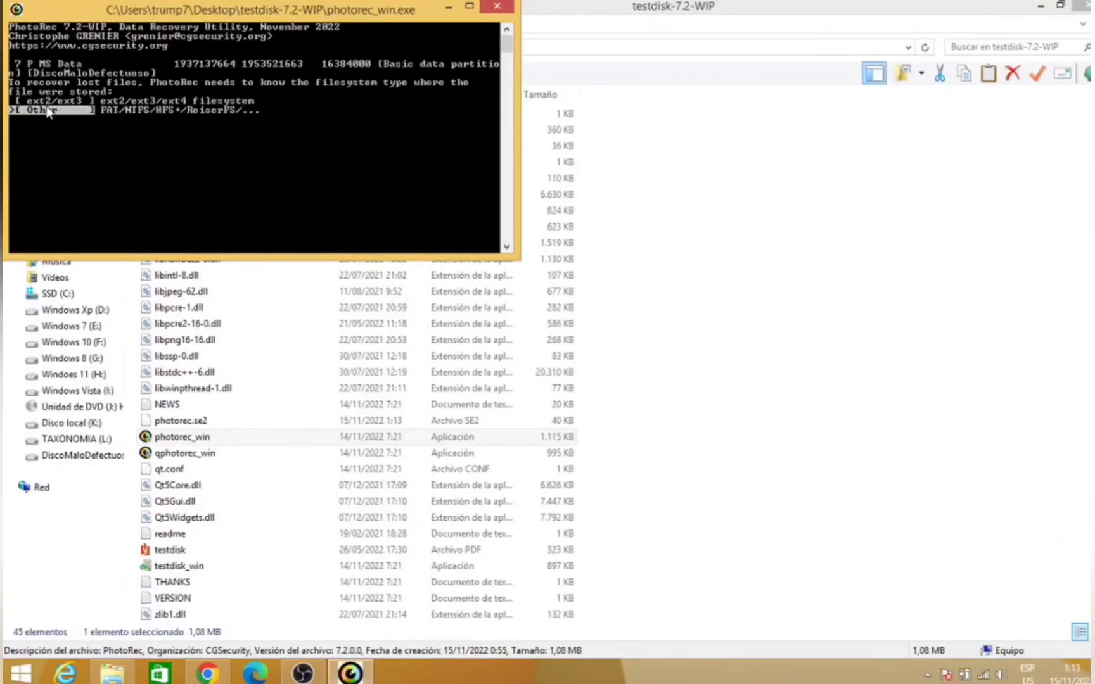
# Set the filesystem type to Other (FAT/NTFS) and choose Whole to extract files from the entire partition.
pyautogui.press('Return')
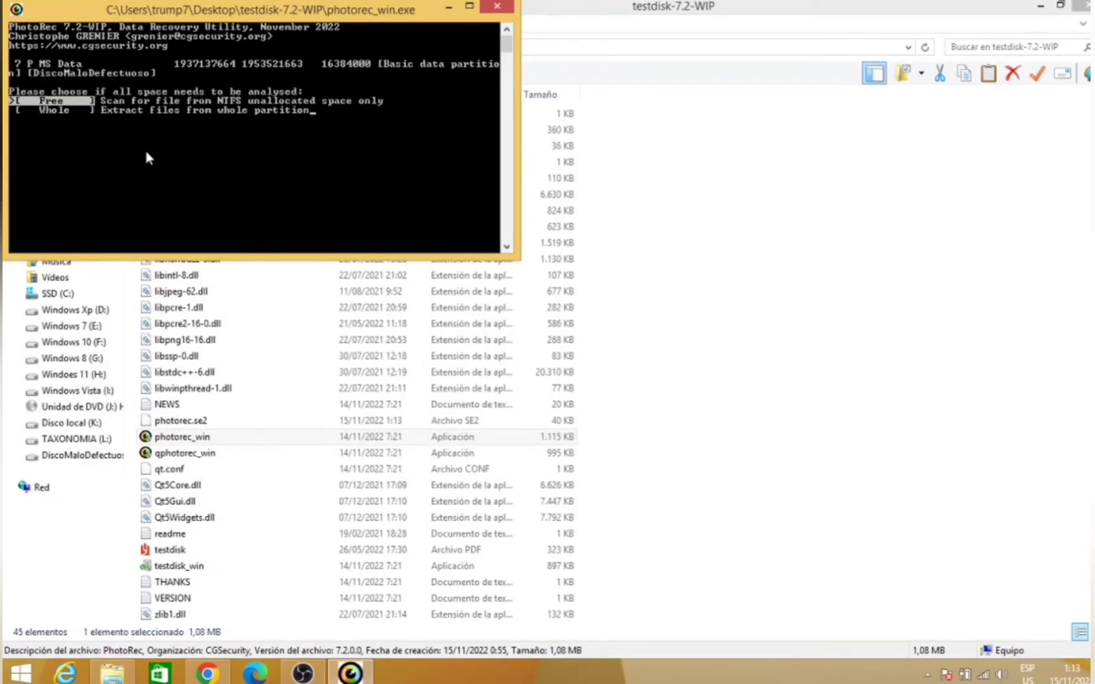
pyautogui.press('Down')
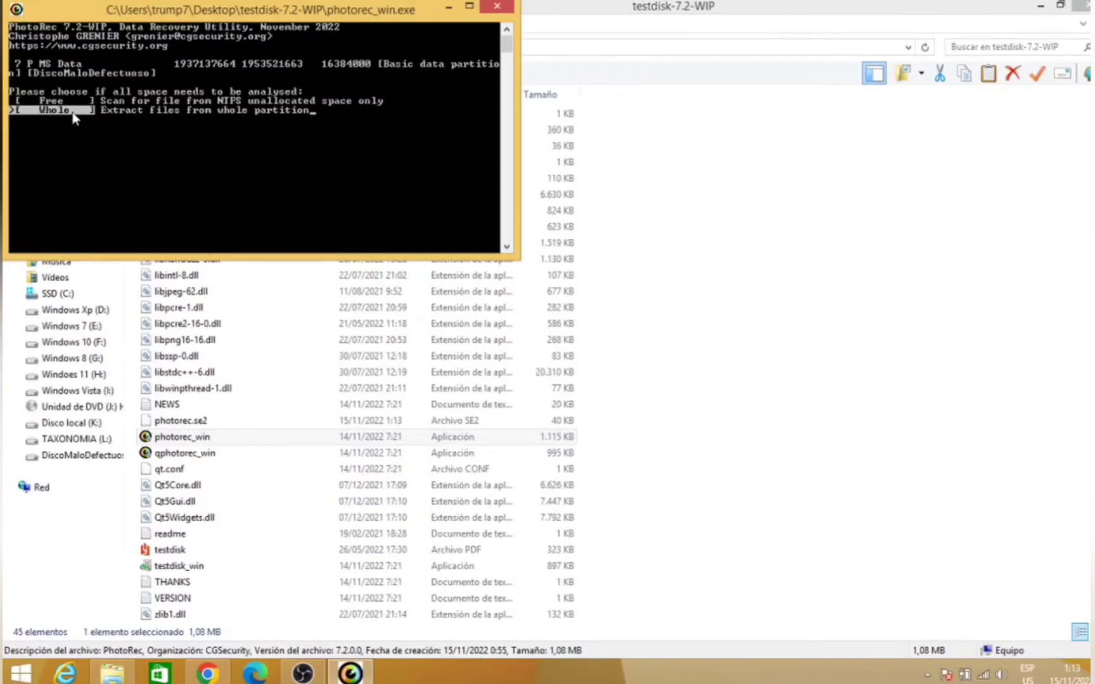
pyautogui.press('Return')
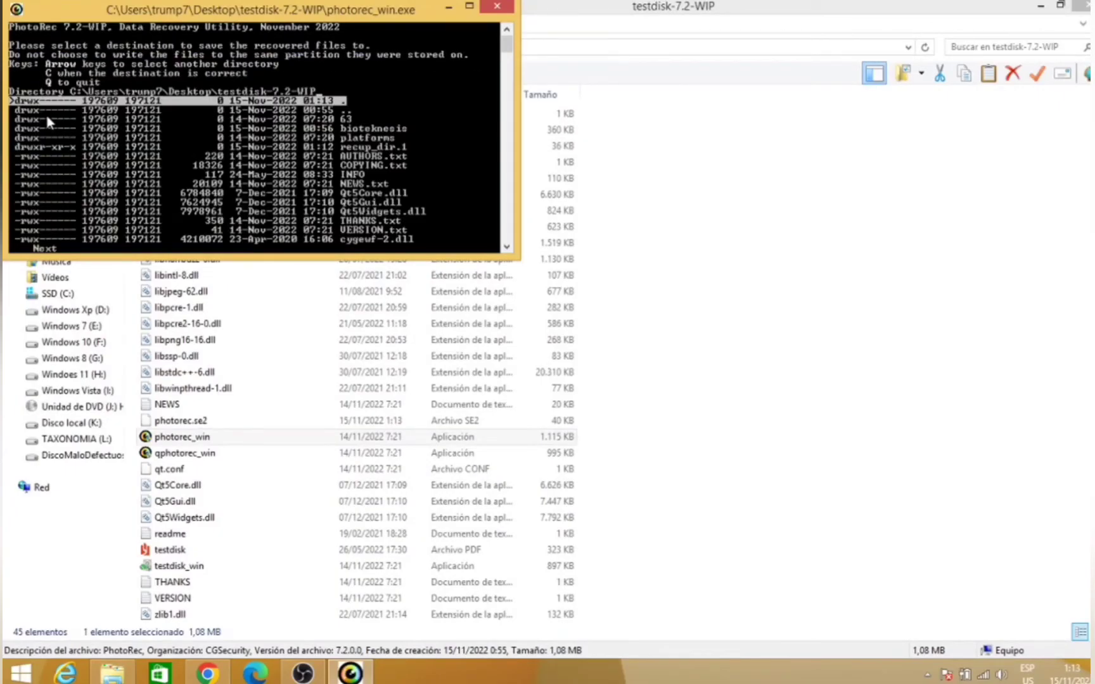
# Set the bioteknesis folder as the destination for the recovered files and start the recovery.
pyautogui.press('Down')
pyautogui.press('Down')
pyautogui.press('Down')
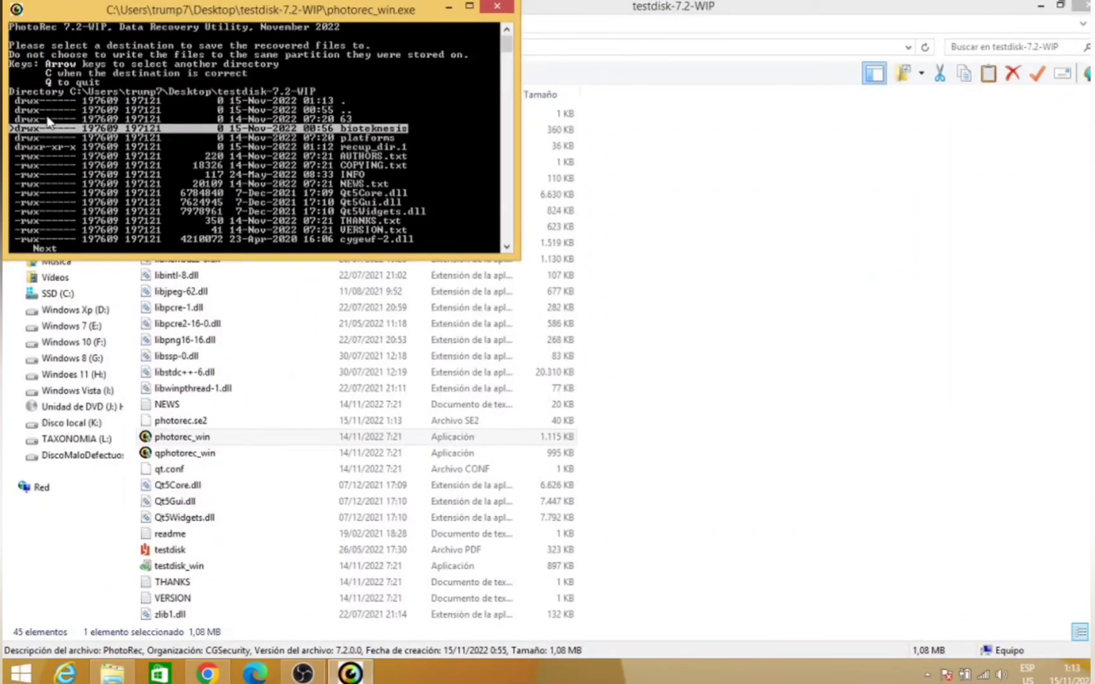
pyautogui.press('Return')
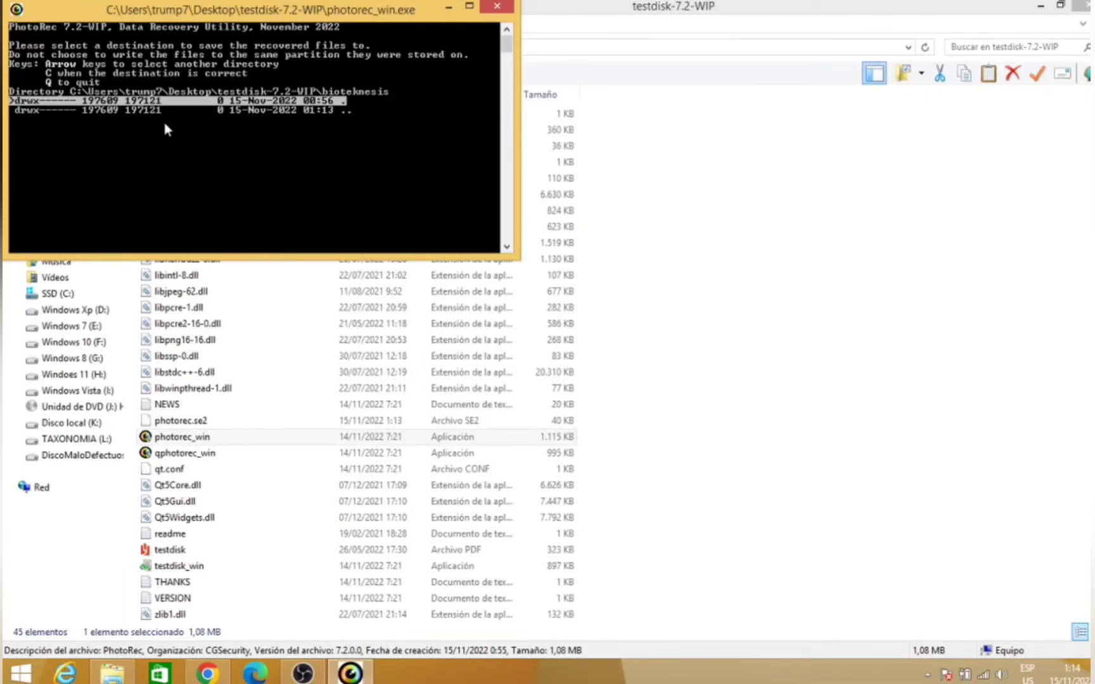
pyautogui.press('c')
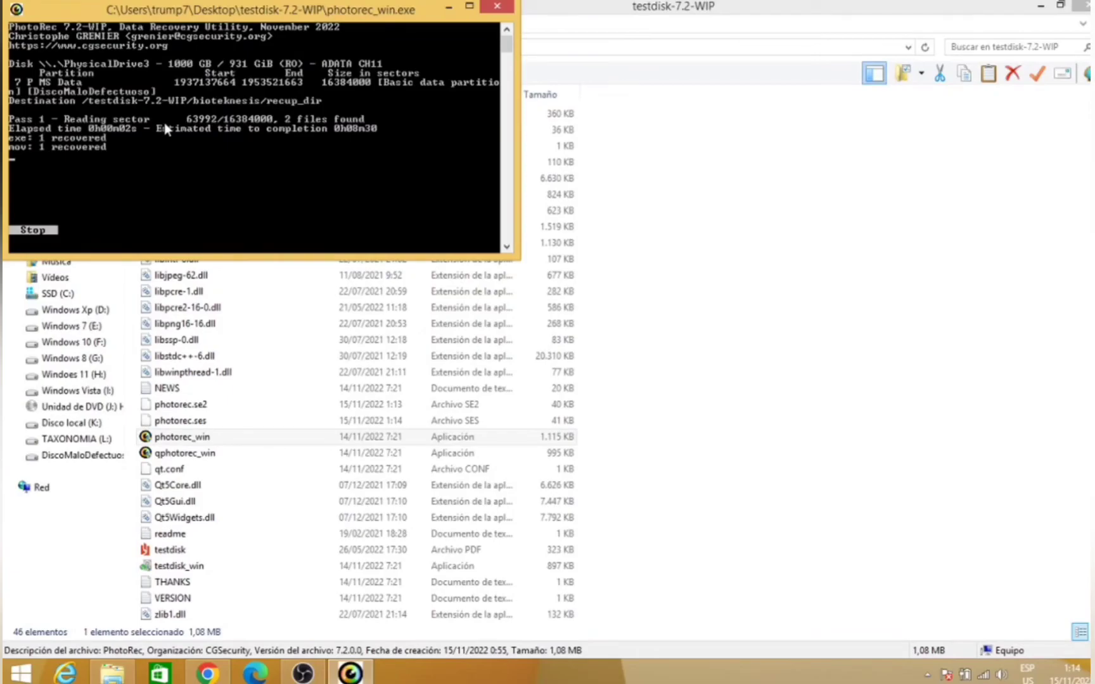
# Look in the bioteknesis folder for the recovery output folder, minimizing the windows in the way.
pyautogui.click(457, 8)
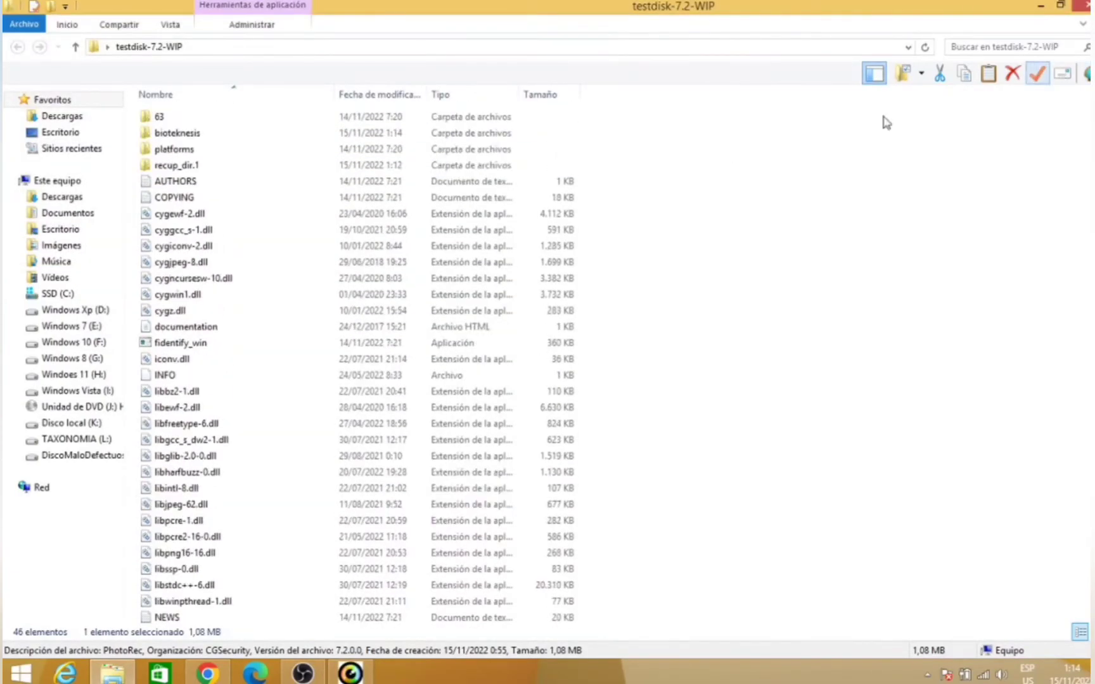
pyautogui.doubleClick(247, 131)
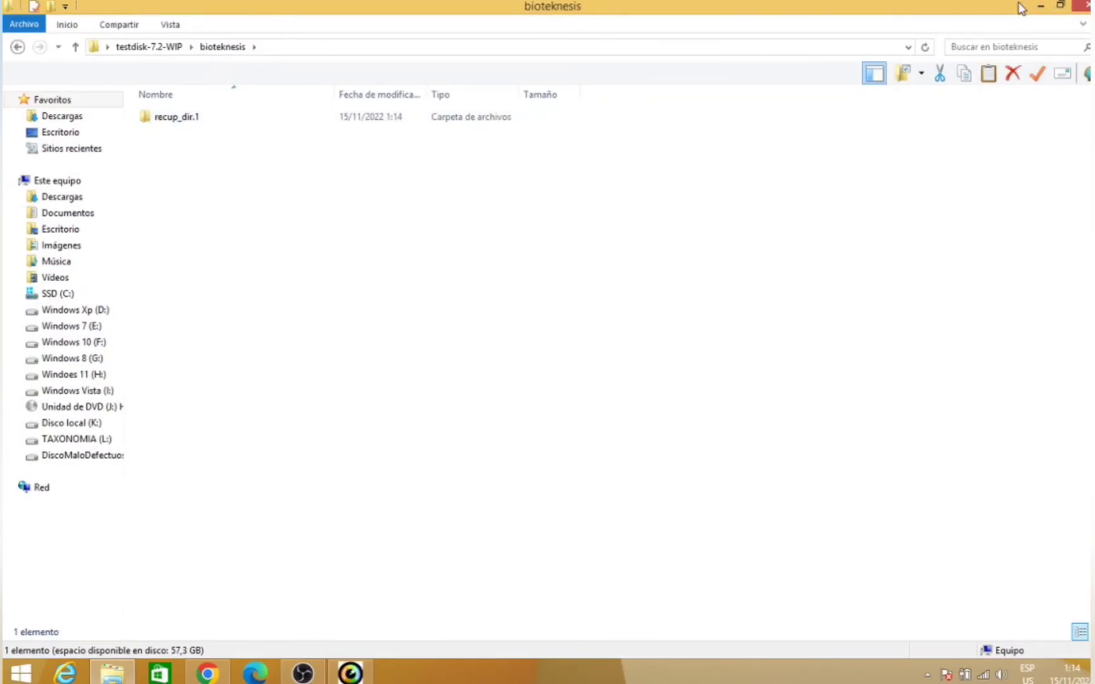
pyautogui.click(1041, 7)
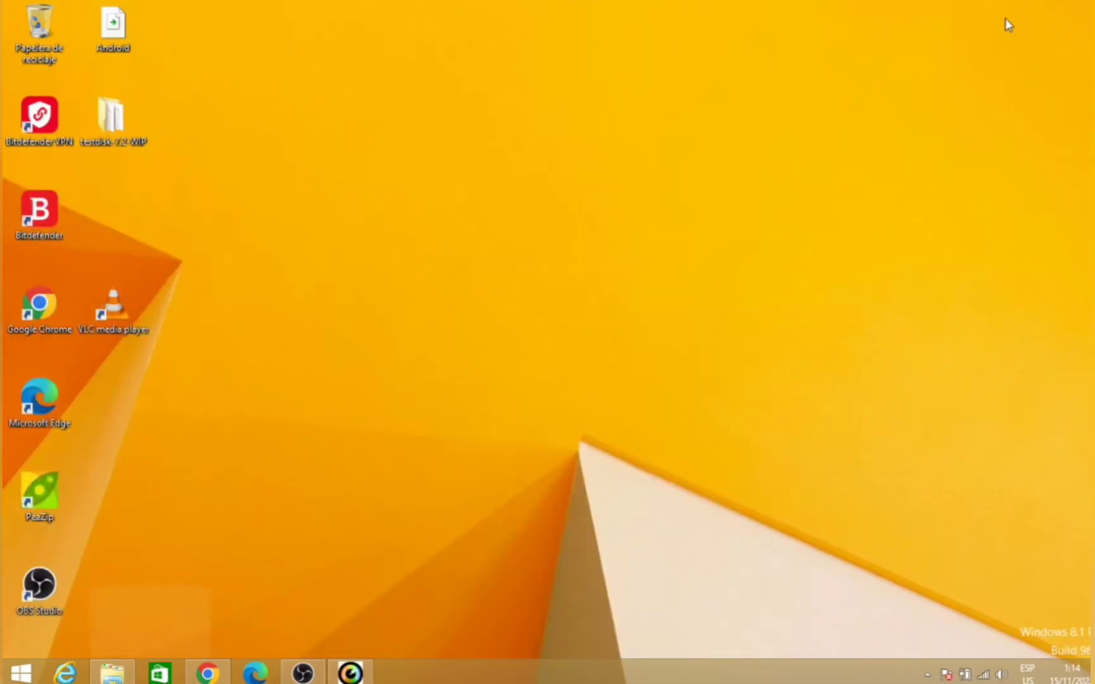
# Bring back the PhotoRec window, reposition it and enlarge it to follow the recovery progress.
pyautogui.click(352, 673)
pyautogui.moveTo(345, 23); pyautogui.dragTo(544, 58)
pyautogui.click(671, 46)
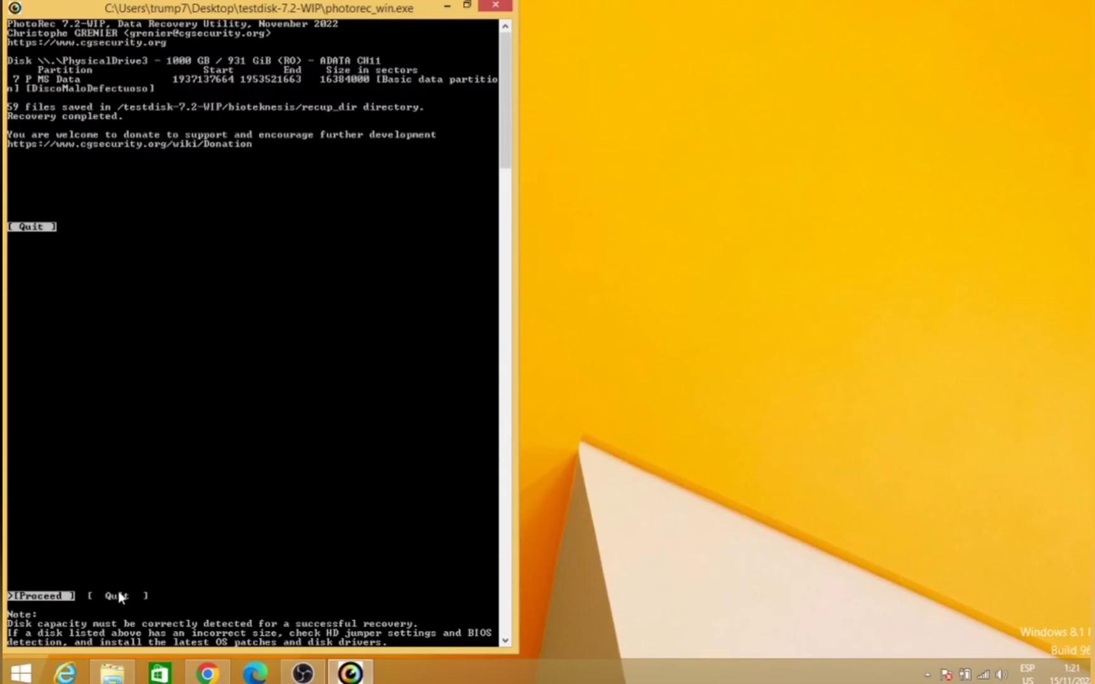
# Leave the completed recovery and quit PhotoRec from its partition and disk selection screens.
pyautogui.press('Return')
pyautogui.press('Right')
pyautogui.press('Right')
pyautogui.press('Right')
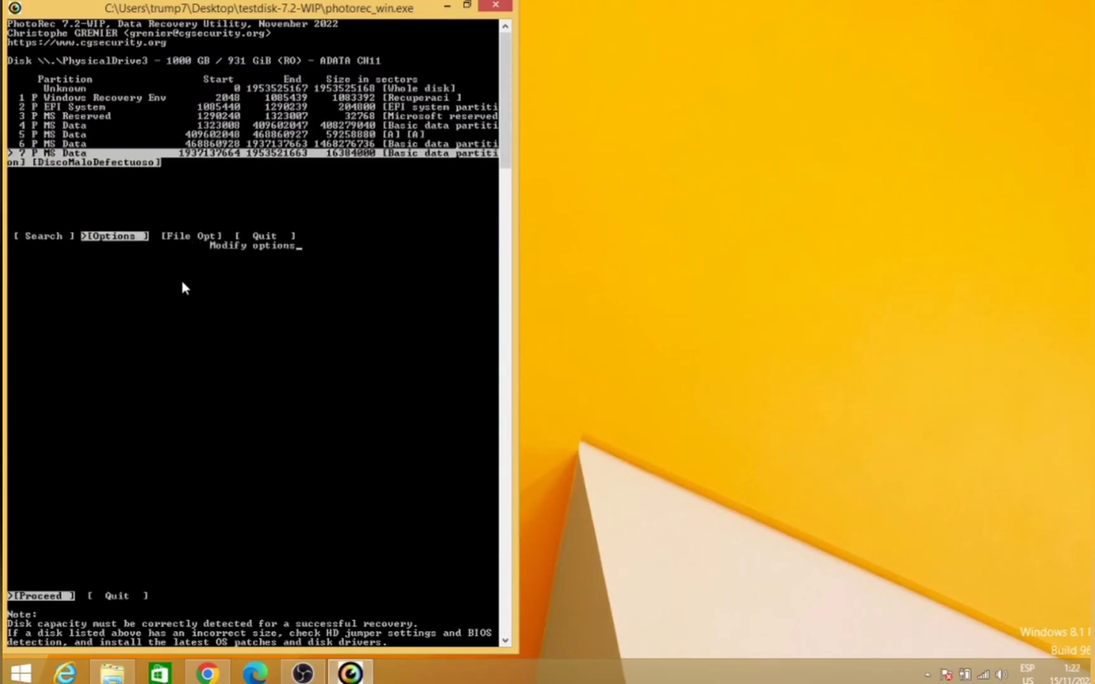
pyautogui.press('Return')
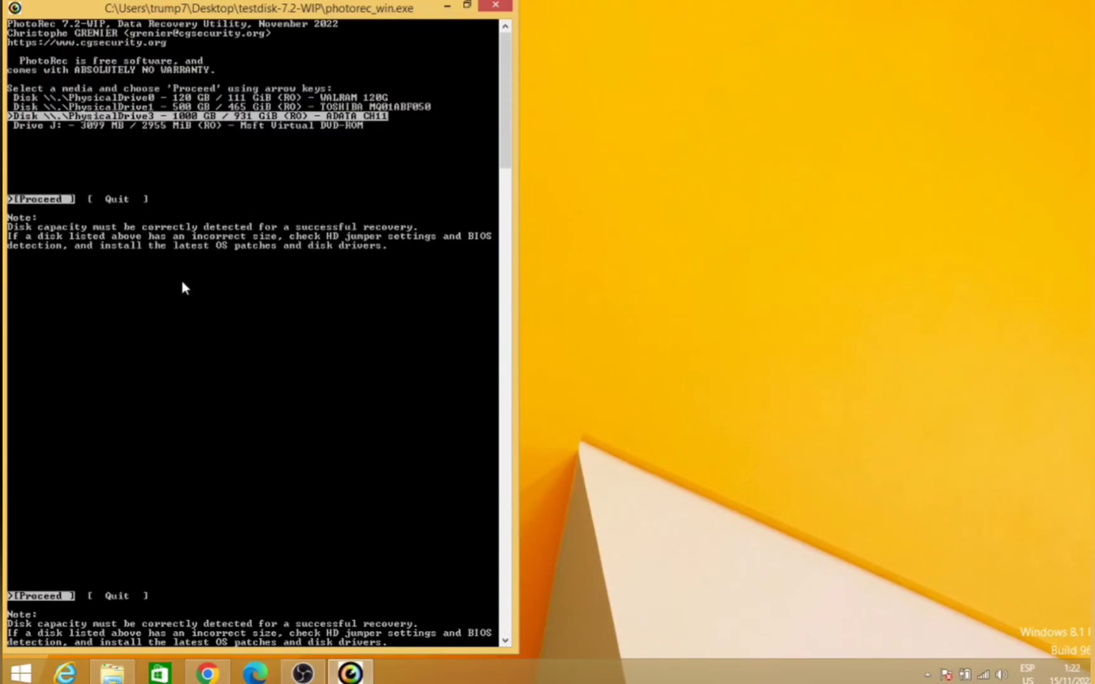
pyautogui.press('Right')
pyautogui.press('Return')
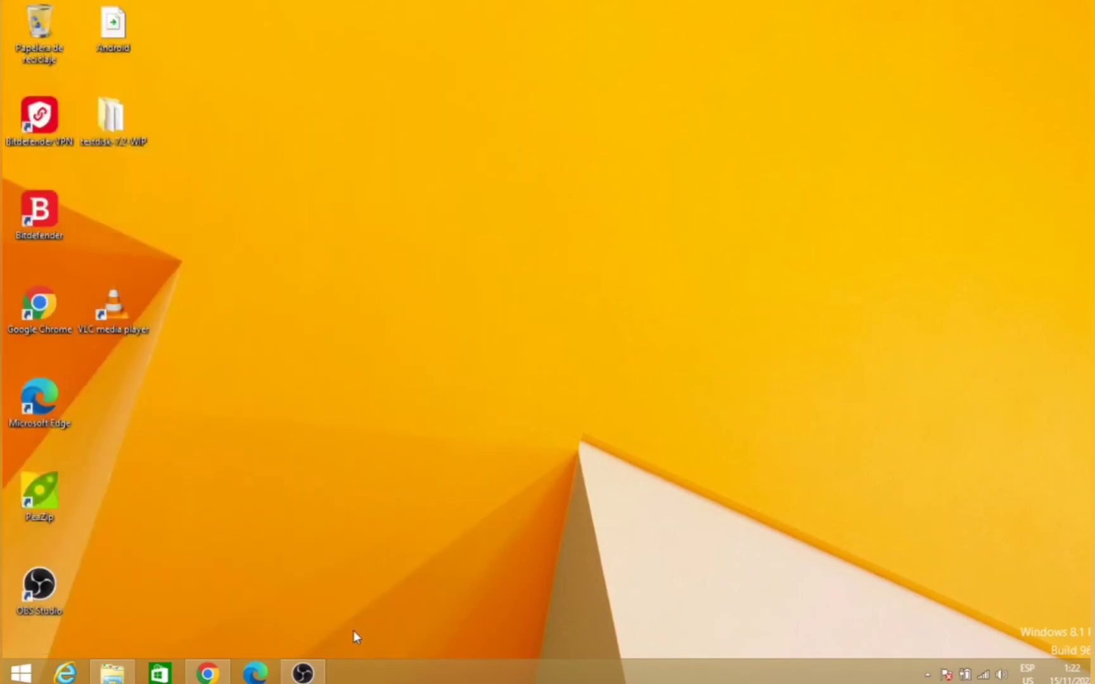
# Open the recup_dir.1 folder inside bioteknesis and play the recovered video f0016744, closing the player once checked.
pyautogui.click(112, 673)
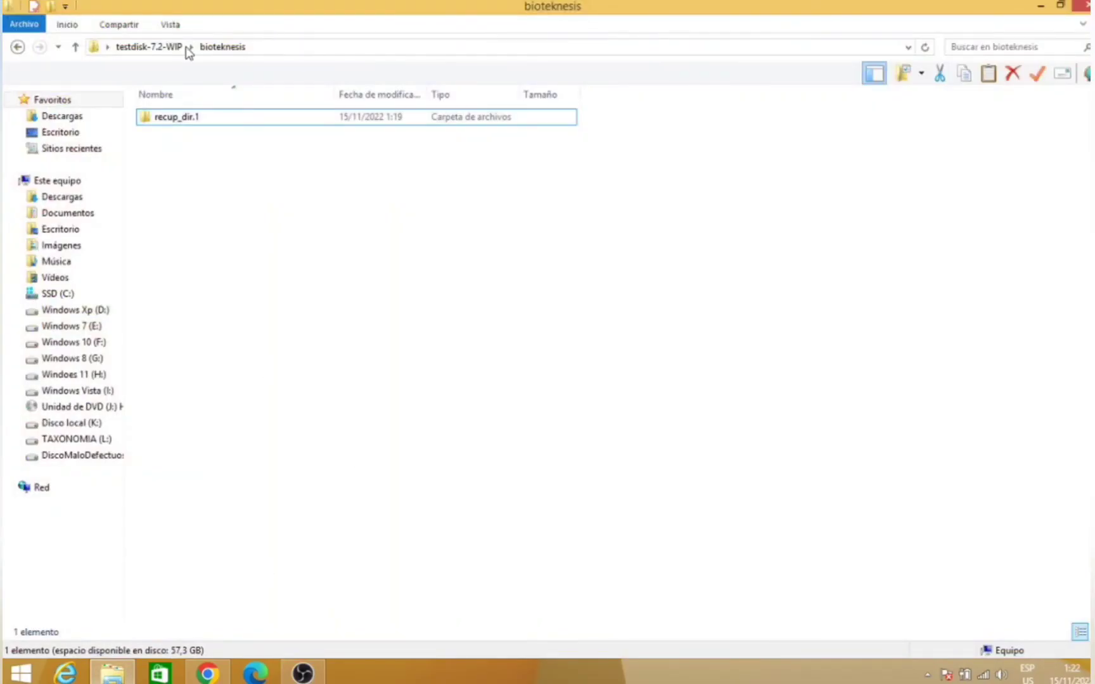
pyautogui.click(167, 47)
pyautogui.doubleClick(206, 132)
pyautogui.doubleClick(212, 118)
pyautogui.doubleClick(412, 118)
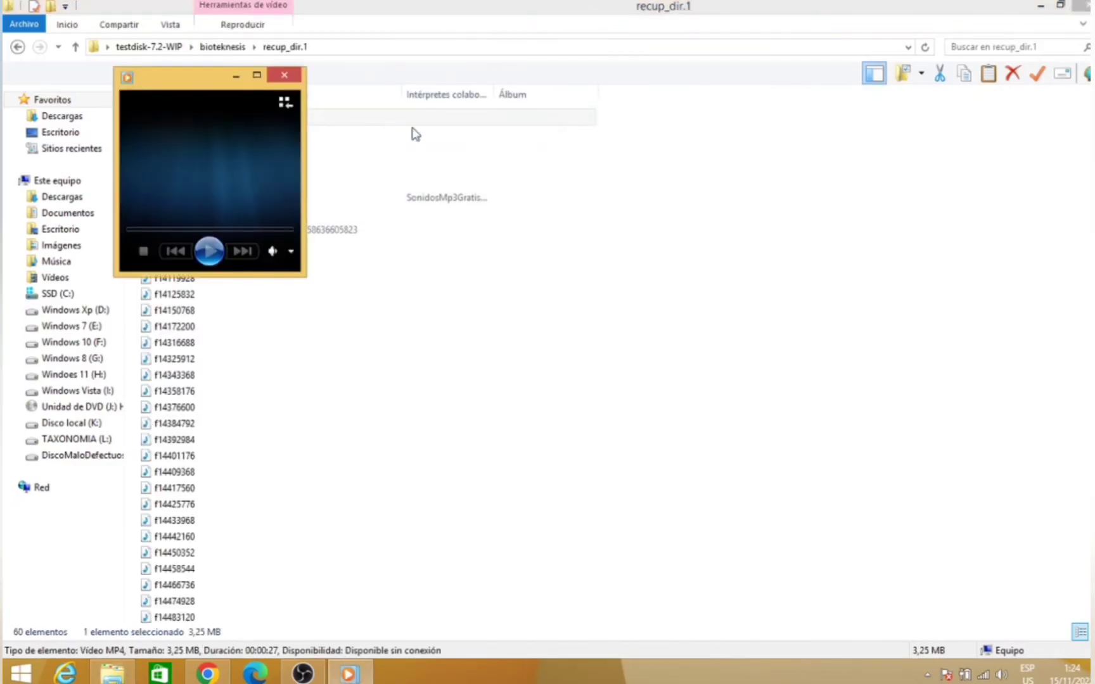
pyautogui.click(595, 75)
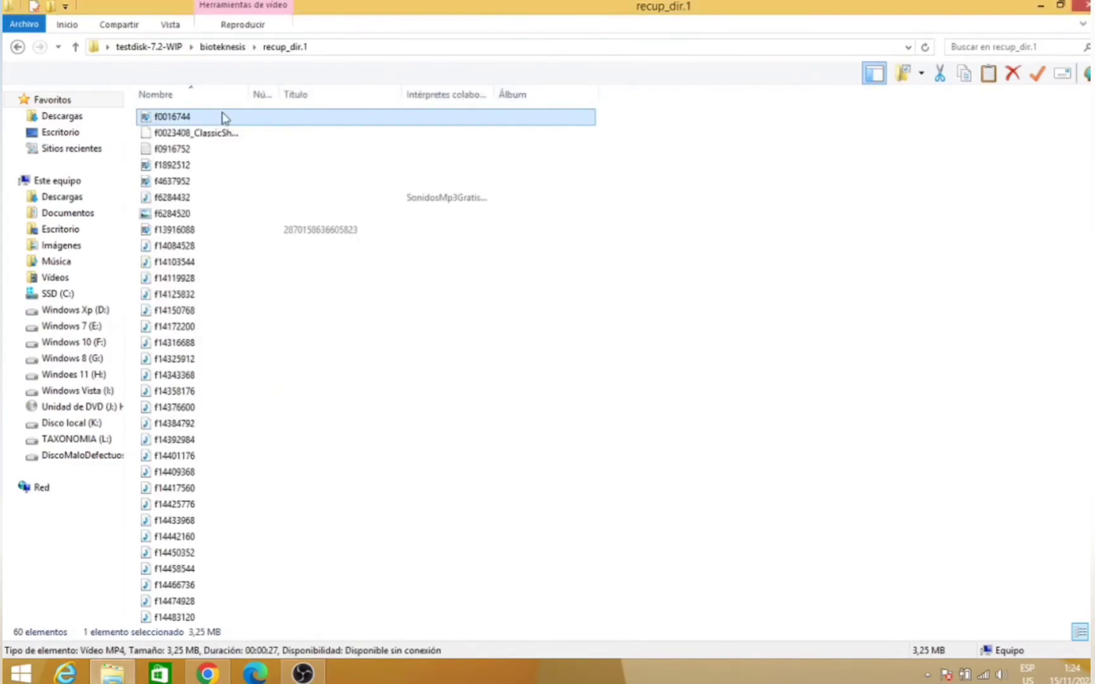
# View the recovered image f6284520, close it, and open the recovered audio file f6284432.
pyautogui.doubleClick(181, 213)
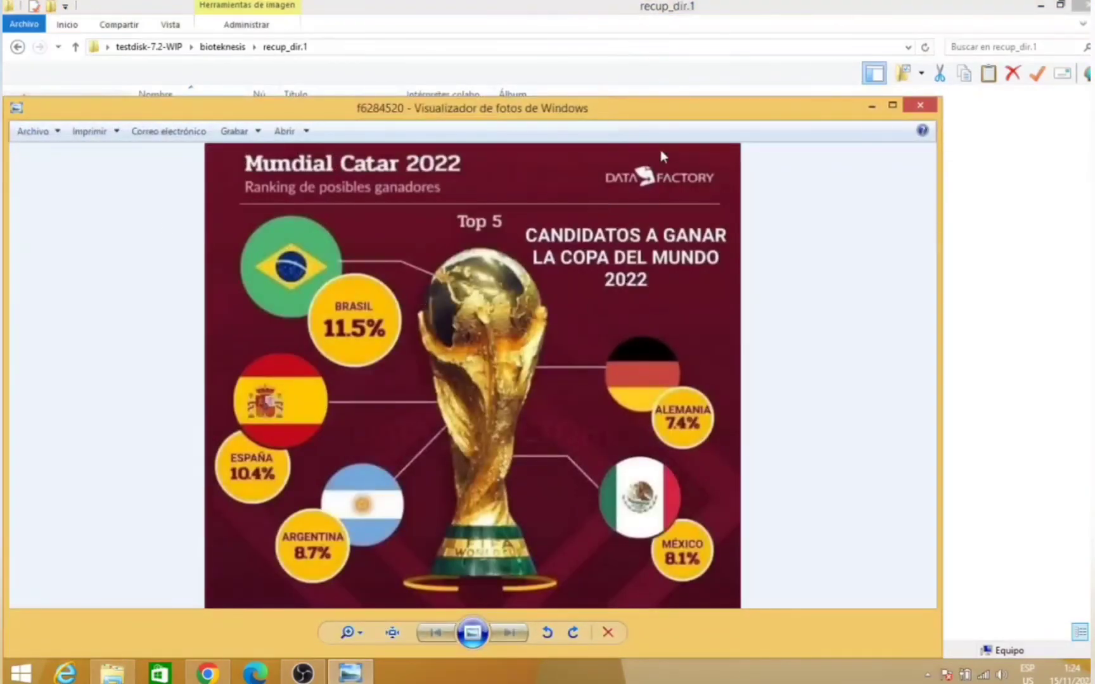
pyautogui.click(920, 104)
pyautogui.press('super+c')
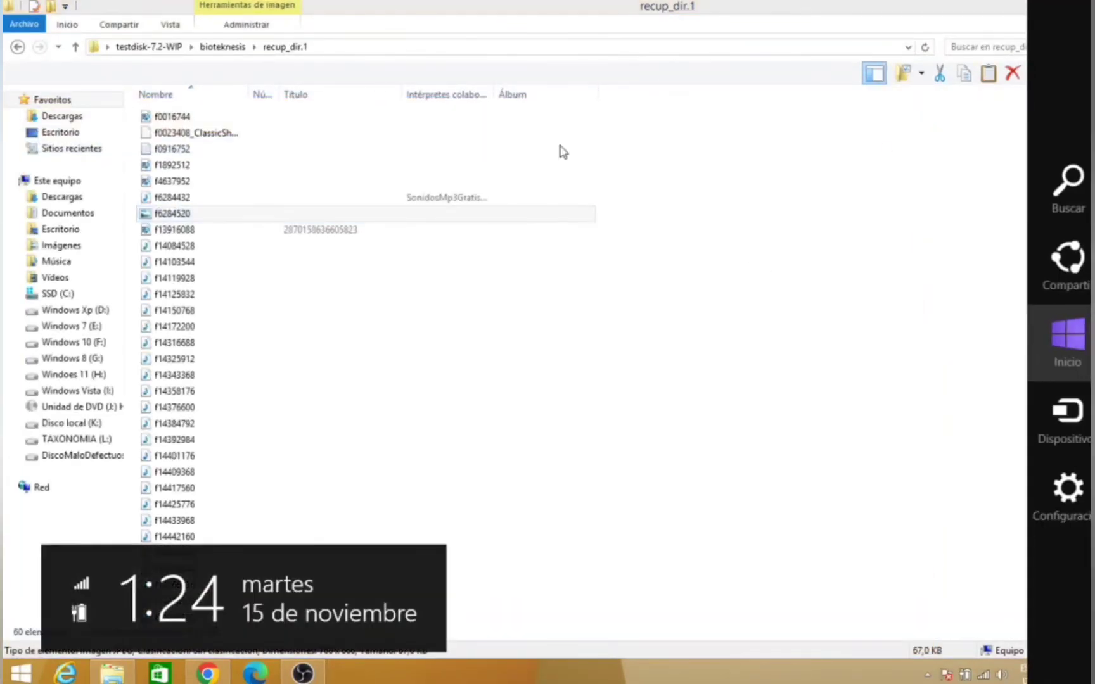
pyautogui.click(155, 204)
pyautogui.doubleClick(168, 197)
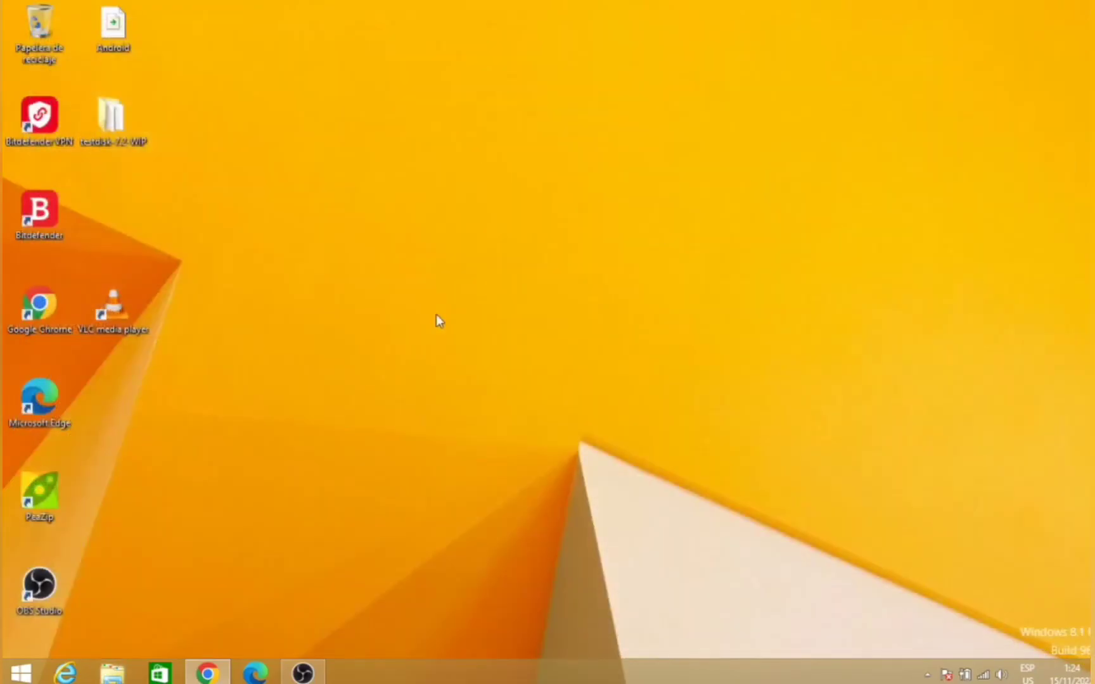
# Check the contents of the DiscoMaloDefectuoso (M:) drive and switch to the TestDisk 7.2-WIP download page in Chrome.
pyautogui.click(113, 674)
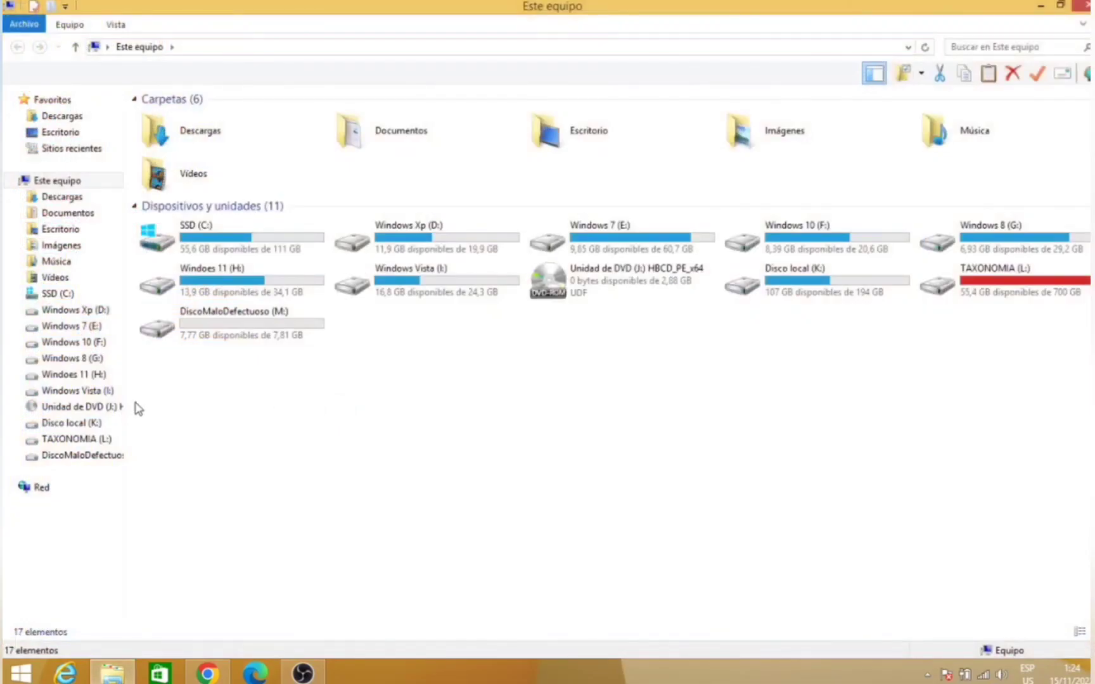
pyautogui.doubleClick(304, 310)
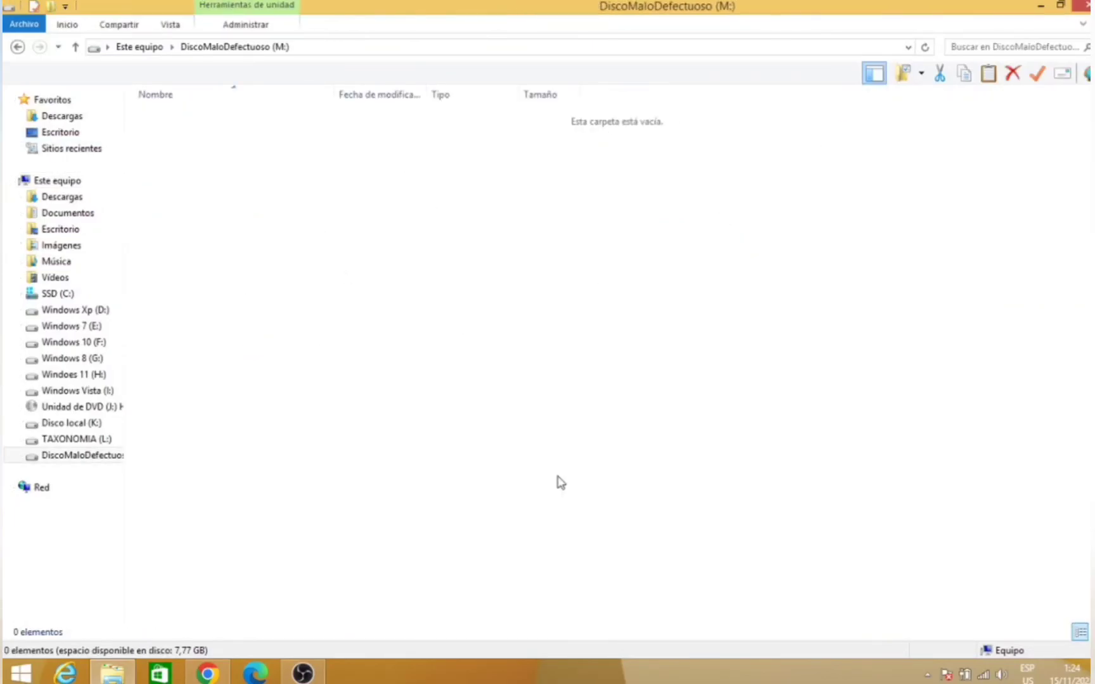
pyautogui.click(208, 673)
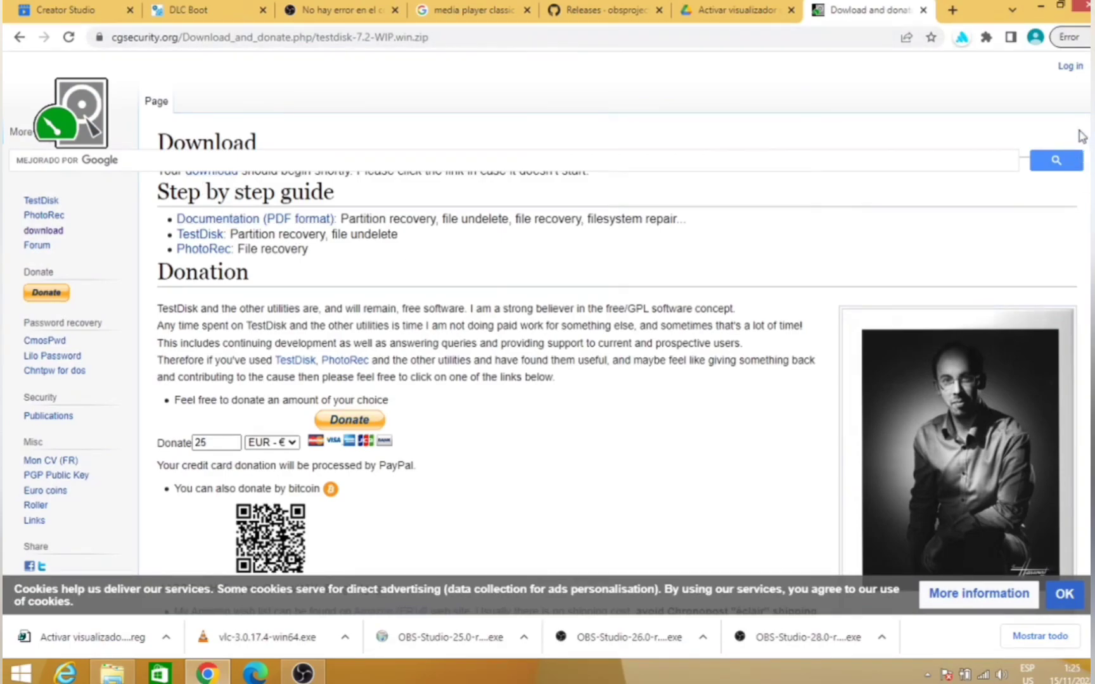
pyautogui.scroll(-1, 1084, 317)
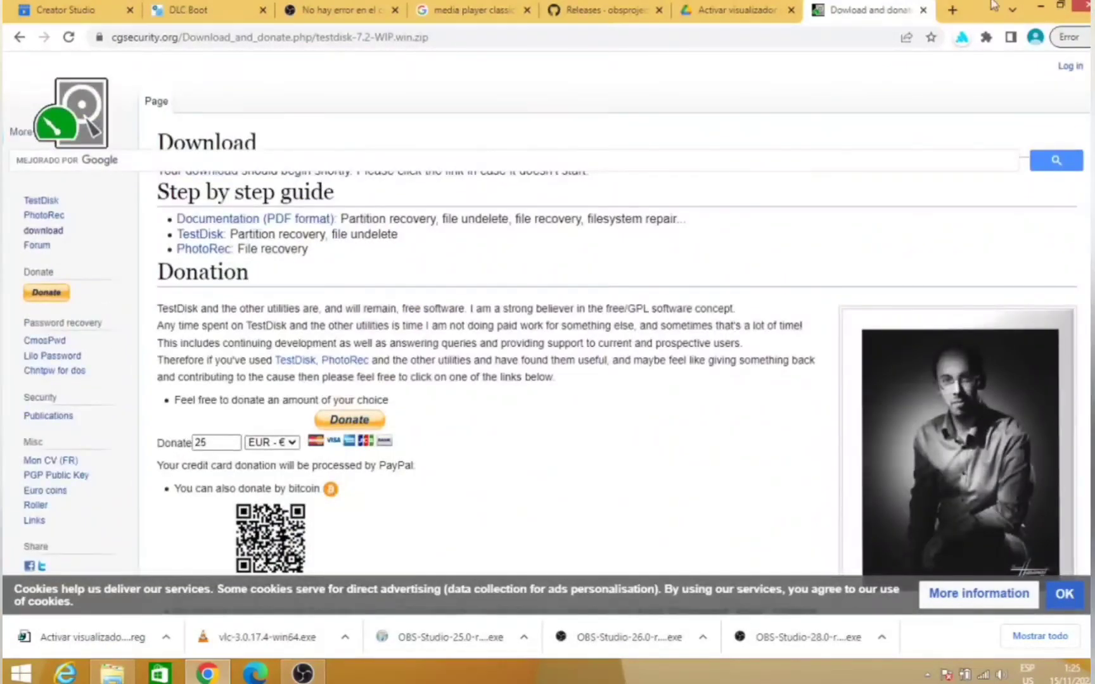